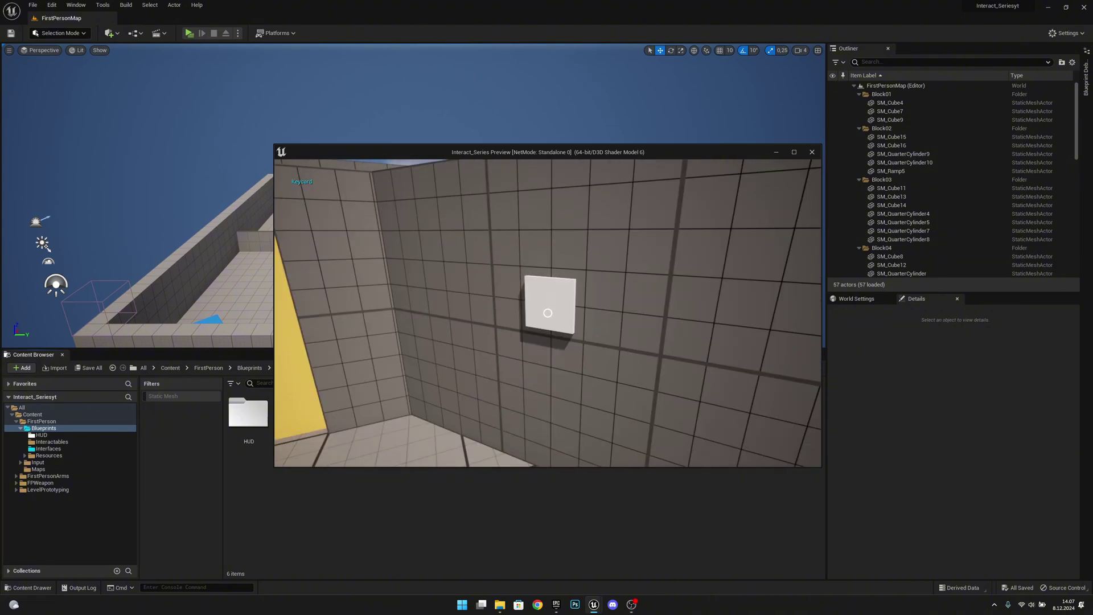
- Interact with the white wall panel in the running game preview
key("e")
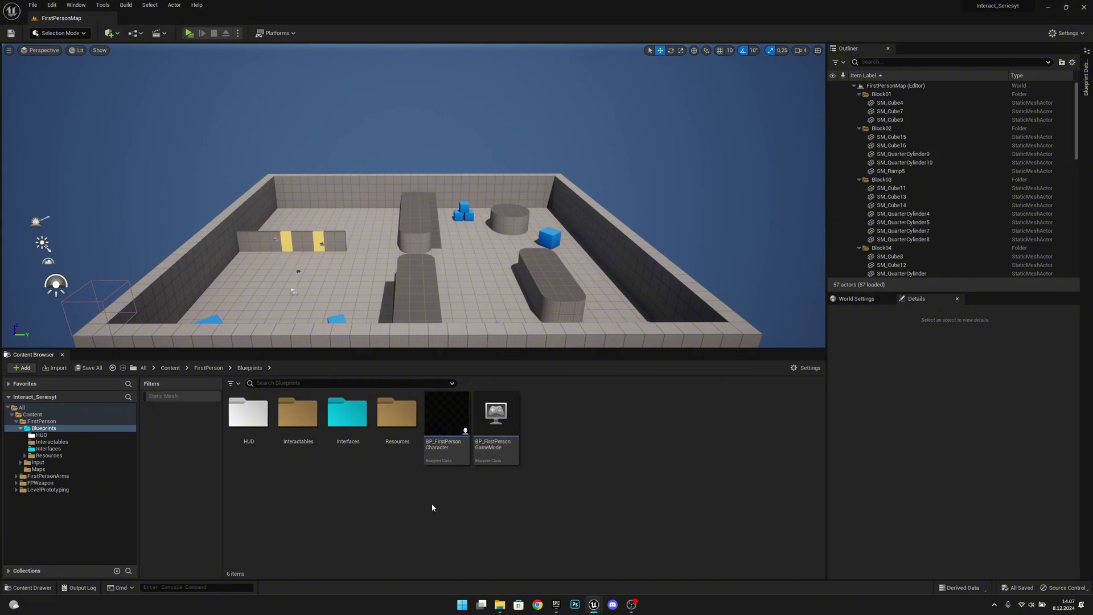
- Duplicate the Test_Actor blueprint in the Interactables folder and rename the copy Double_Doors
double_click(298, 413)
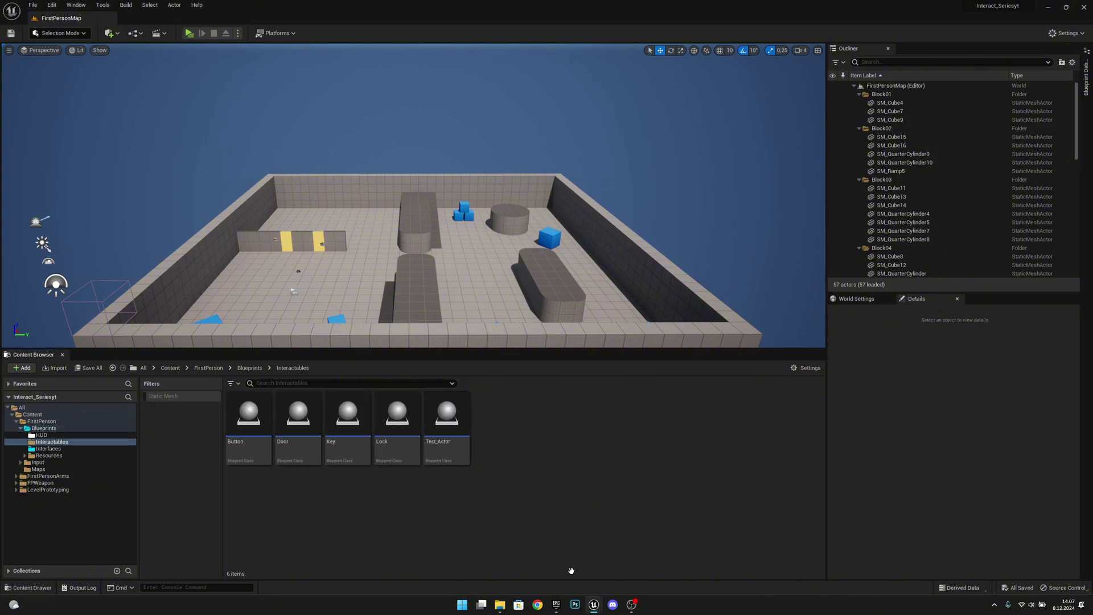
right_click(446, 415)
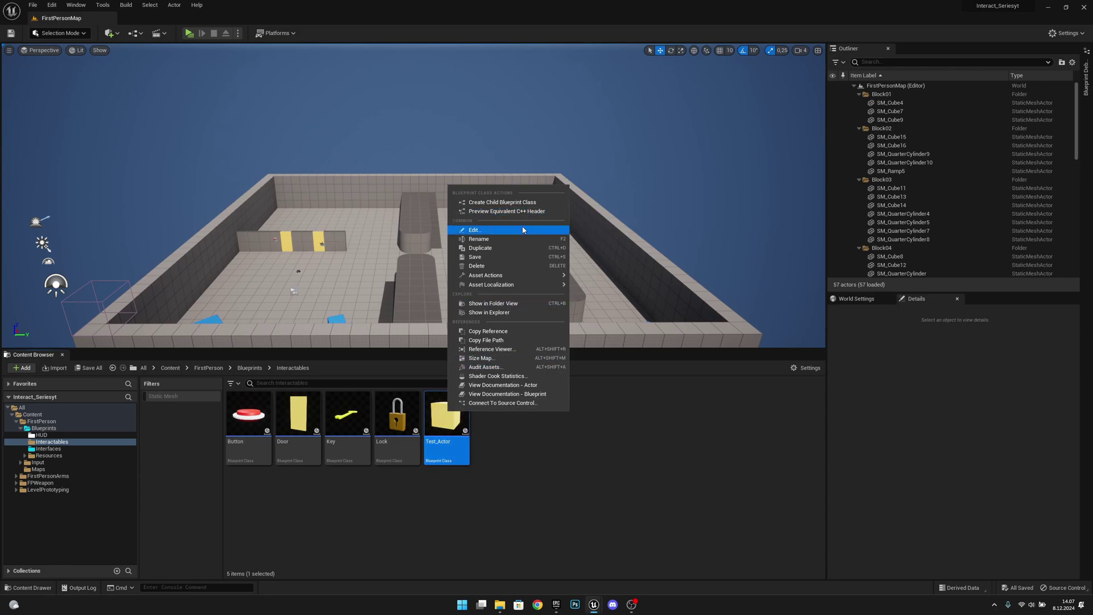
left_click(514, 251)
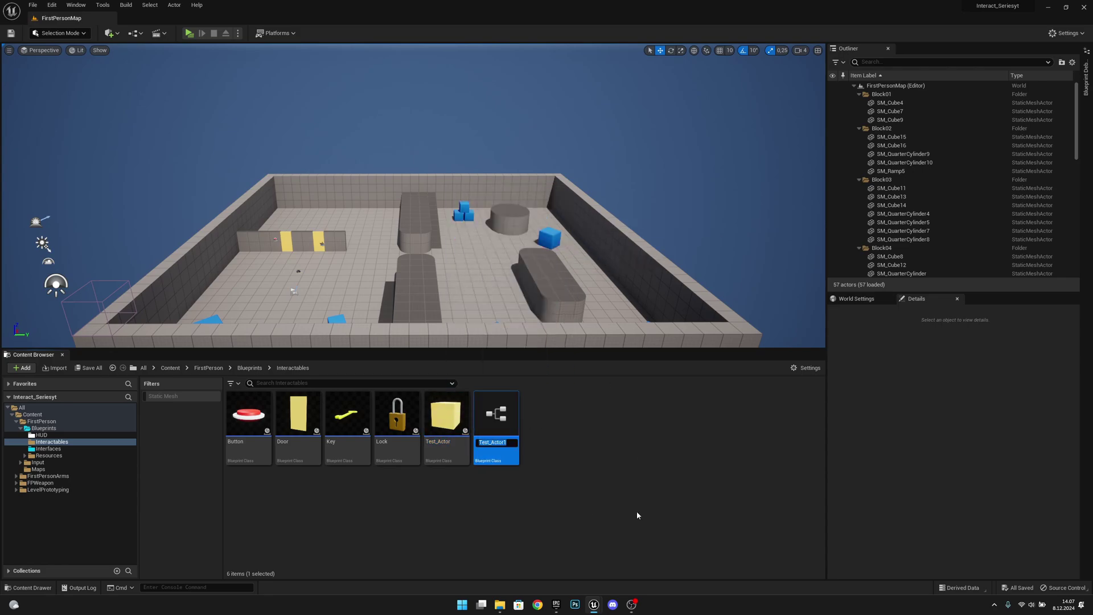
key("Return")
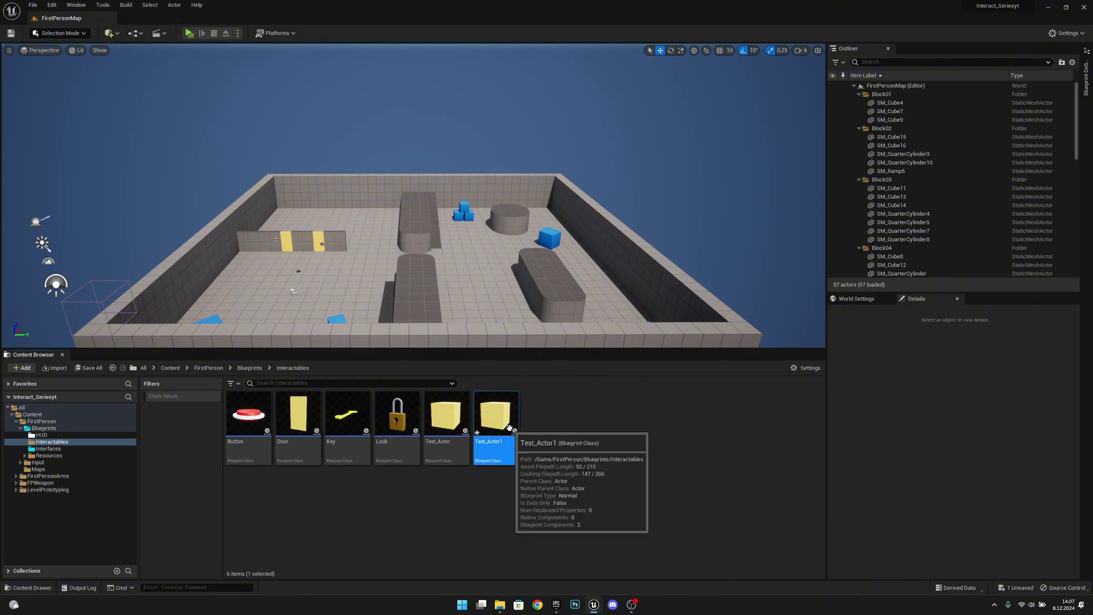
key("F2")
type("Doub")
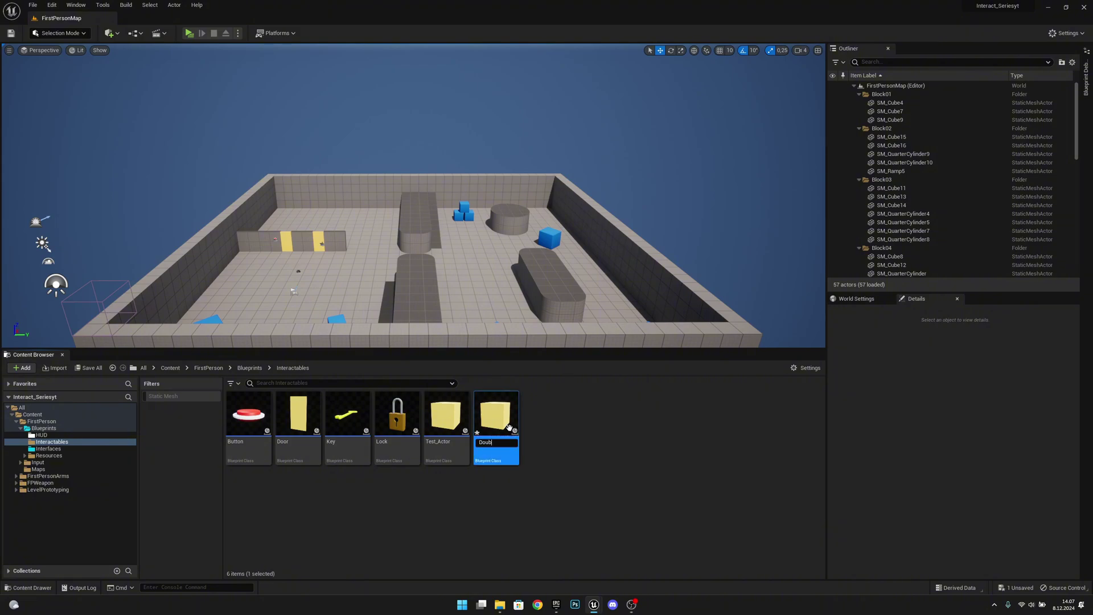
type("le_Doors")
key("Return")
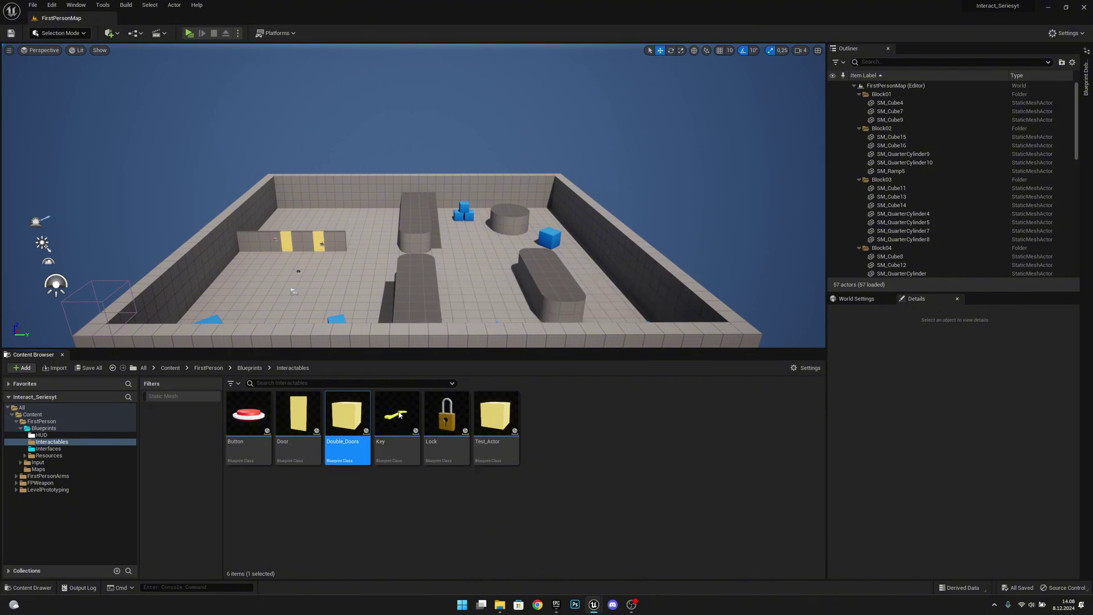
- Open the Double_Doors blueprint, dock its editor beside the FirstPersonMap level and show its component viewport
key("Return")
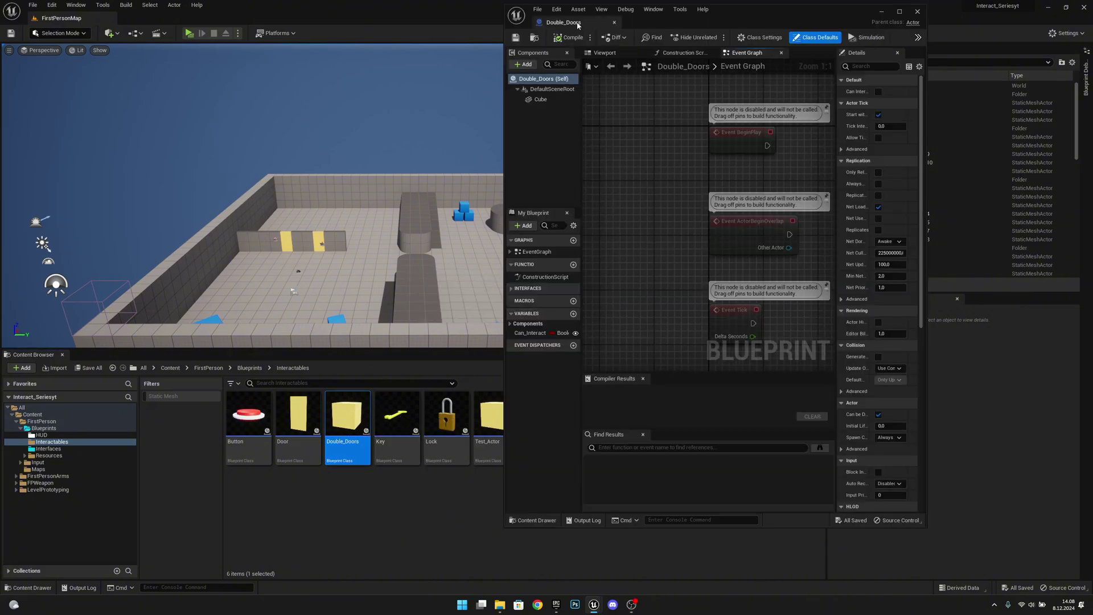
left_click_drag(564, 22, 152, 18)
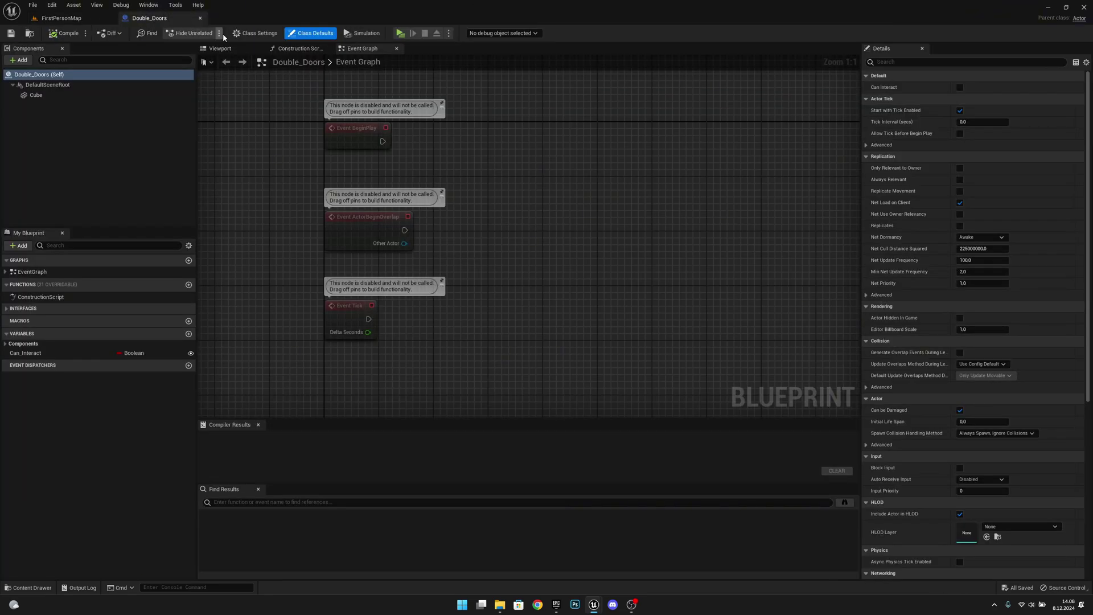
left_click(221, 49)
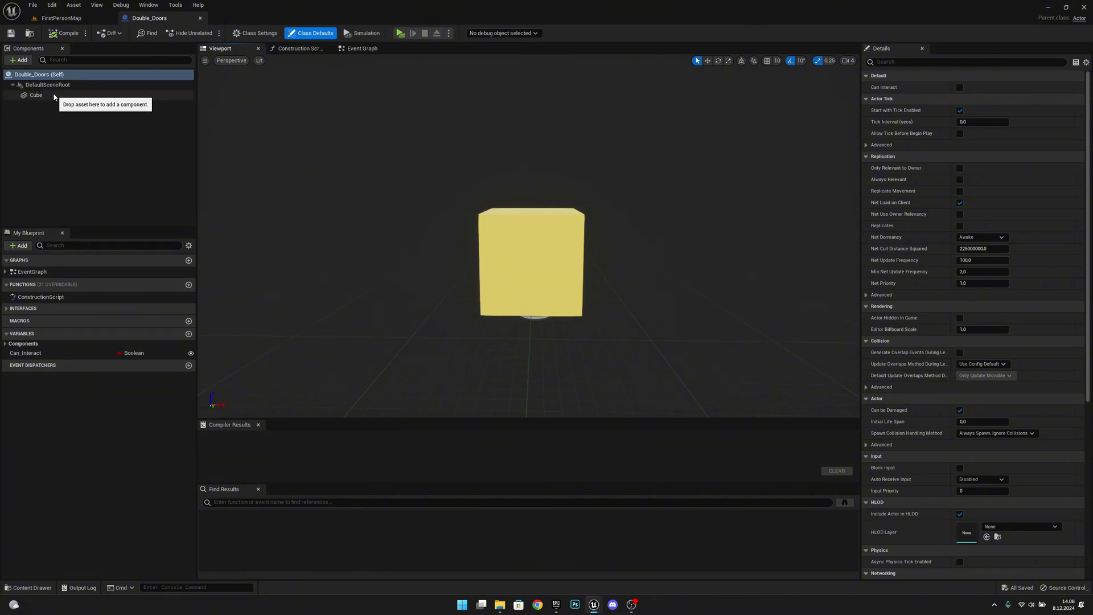
- Unlock uniform scaling on the Cube component and set its scale to 0.05 on Y and 2 on Z
left_click(37, 96)
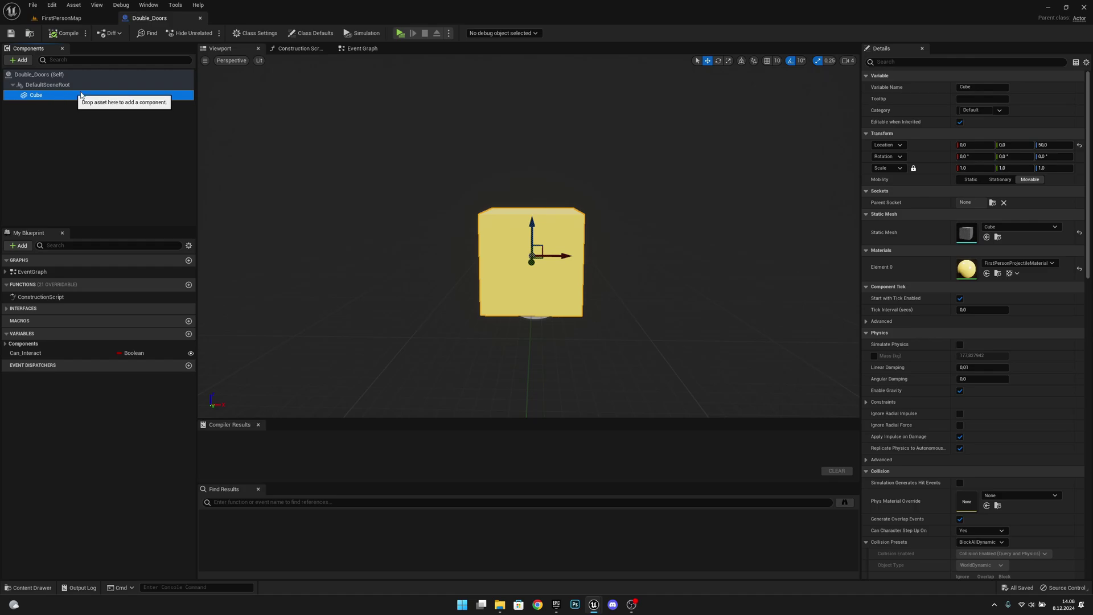
left_click(913, 169)
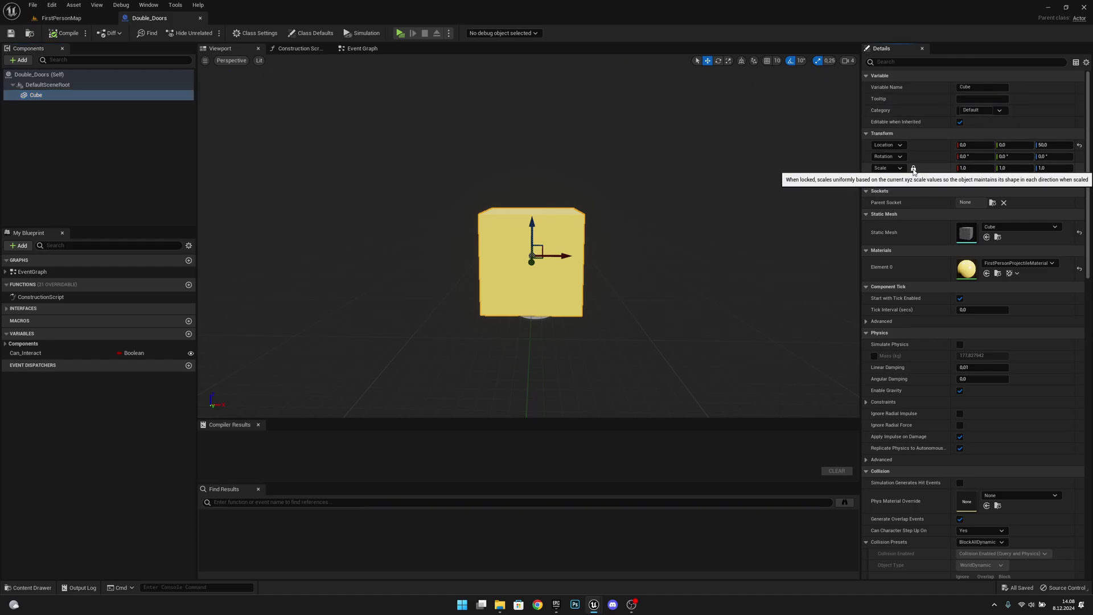
left_click(1014, 167)
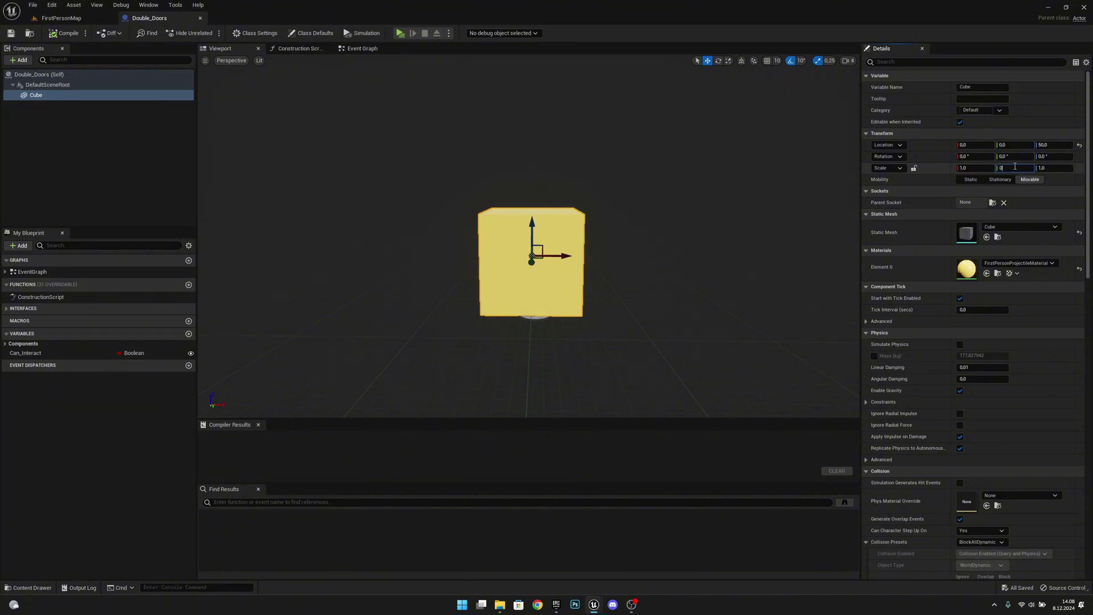
key("Return")
left_click(1042, 168)
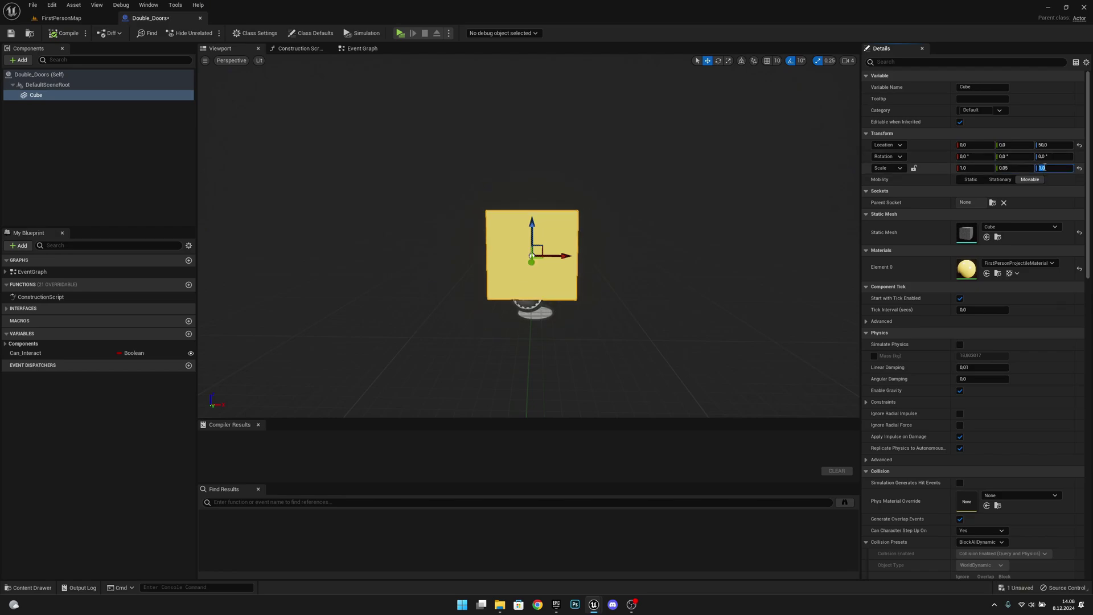
type("2")
key("Return")
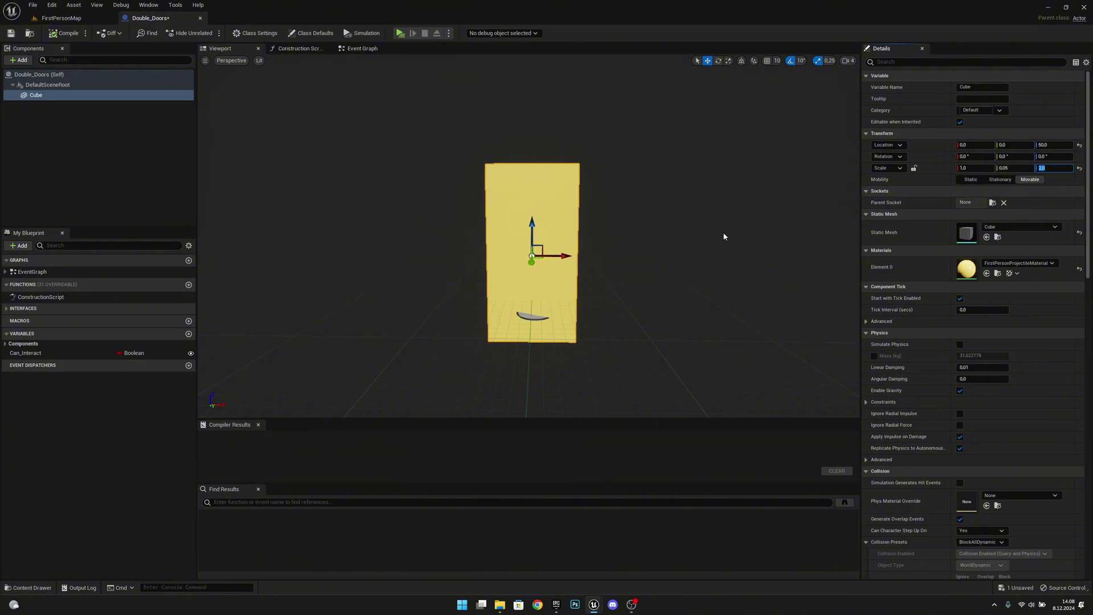
- Set the Cube component's location to 100 on Z and -50 on X
right_click_drag(723, 233, 635, 222)
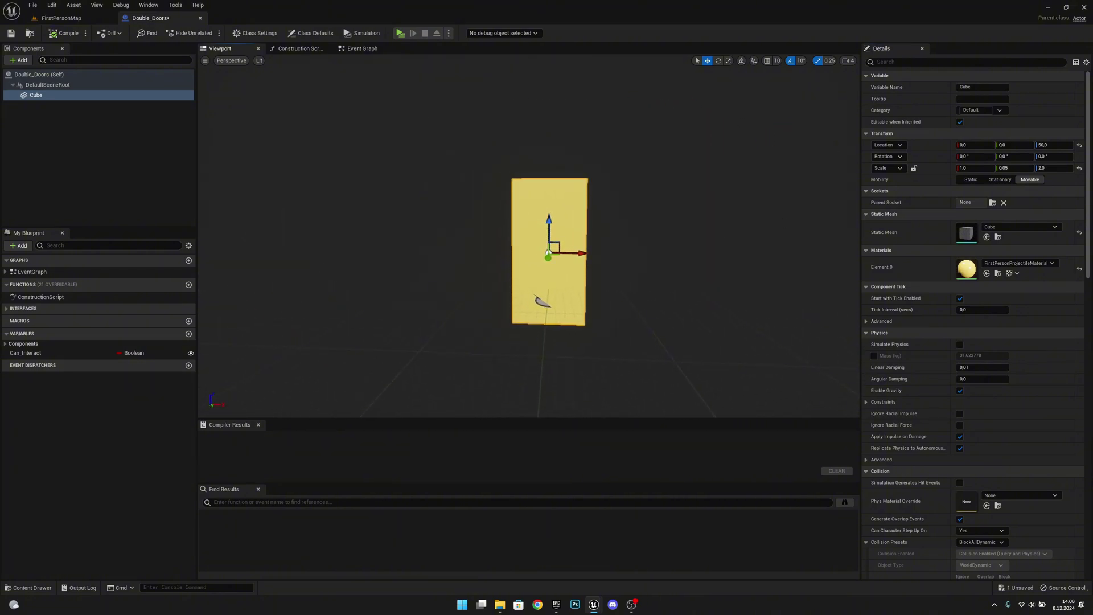
left_click(1061, 145)
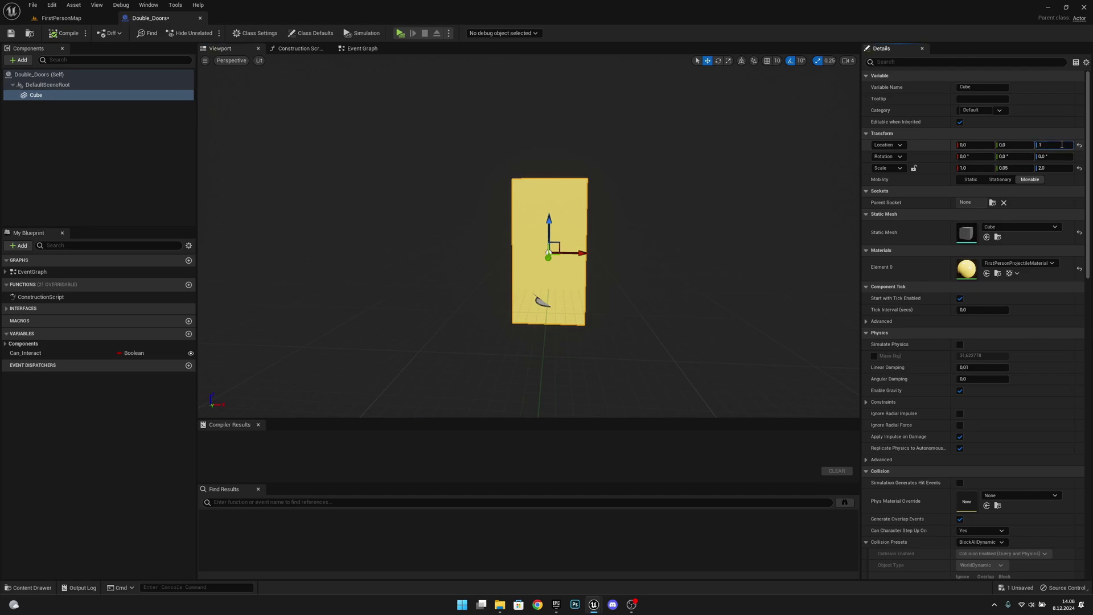
key("Return")
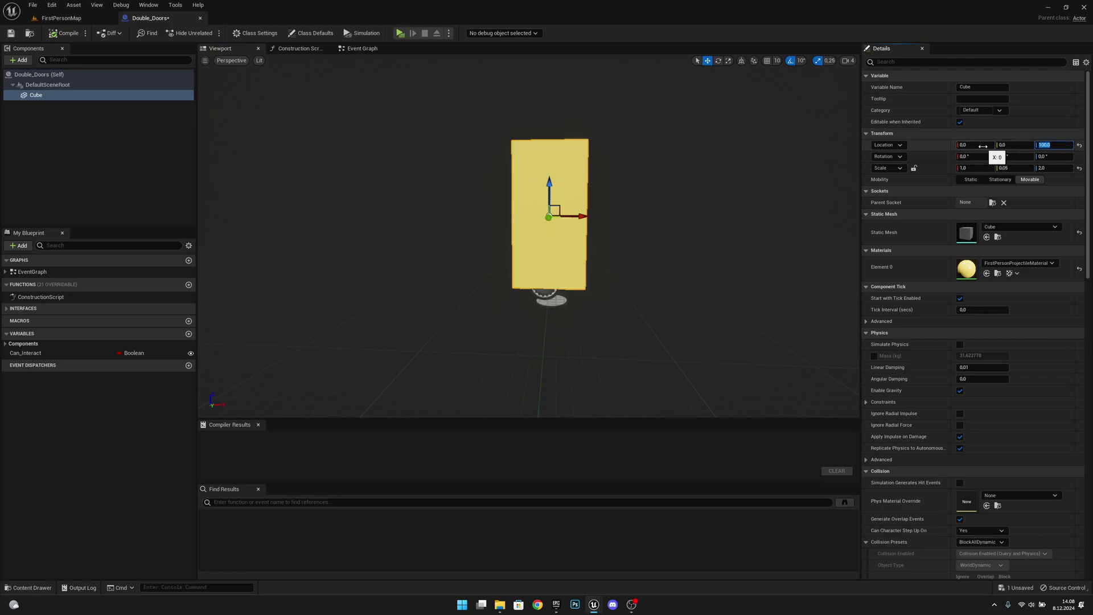
left_click(983, 146)
type("-50")
key("Return")
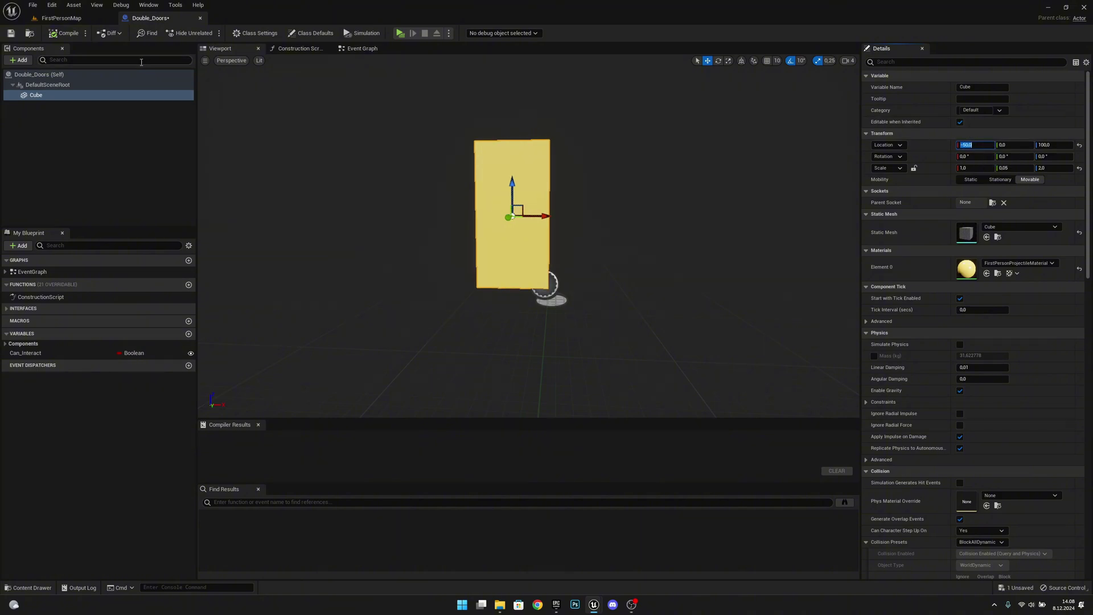
- Rename the Cube component as Door_Left
left_click(71, 97)
key("F2")
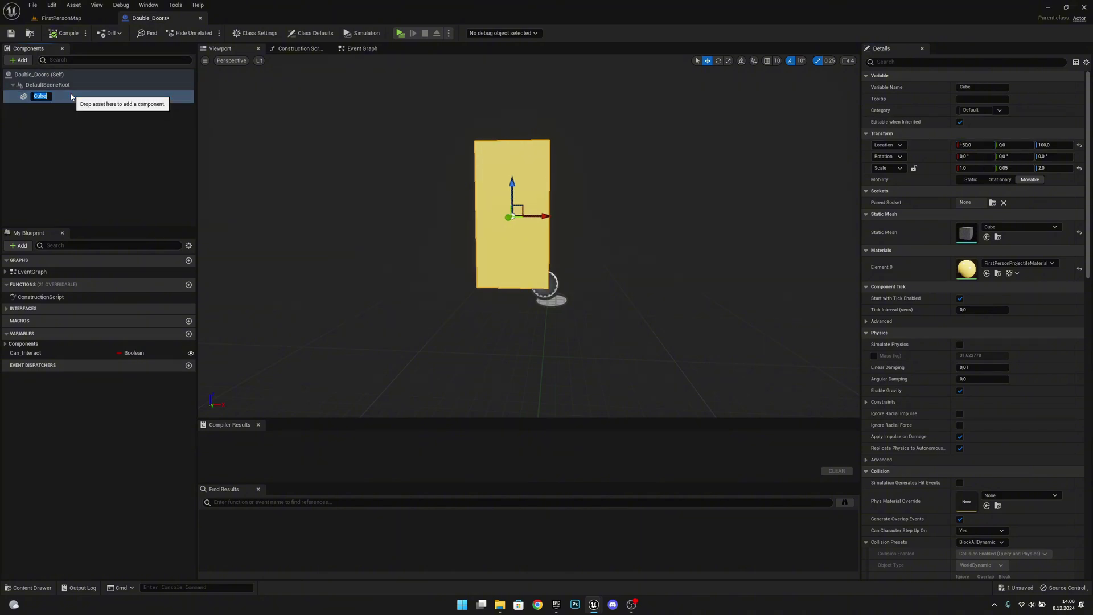
type("Door_OLeft")
key("Return")
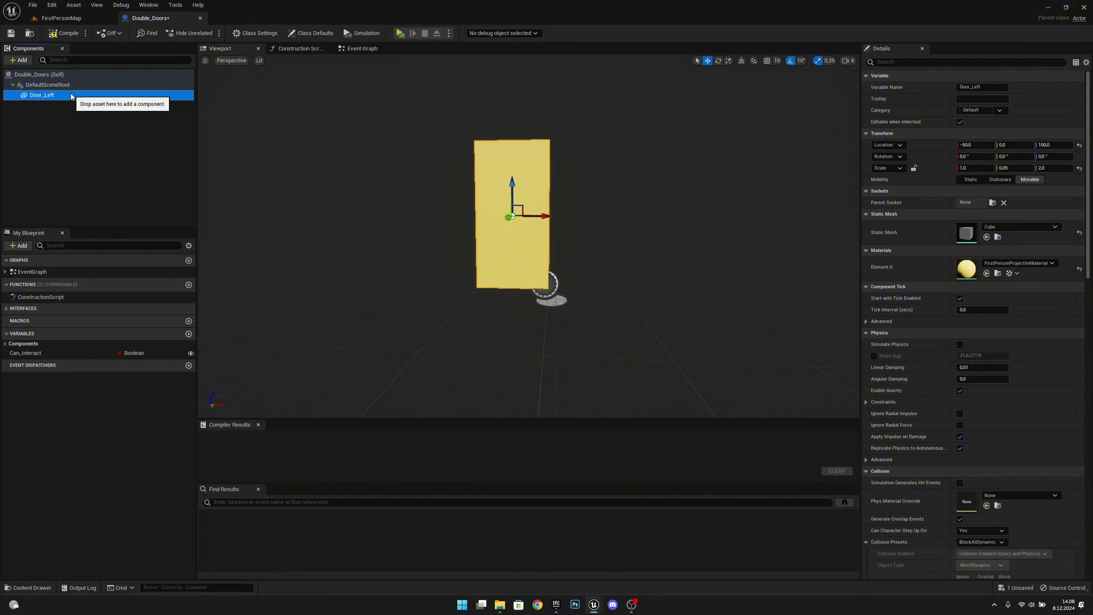
- Duplicate Door_Left as Door_Right and set the copy's X location to 50
right_click(33, 96)
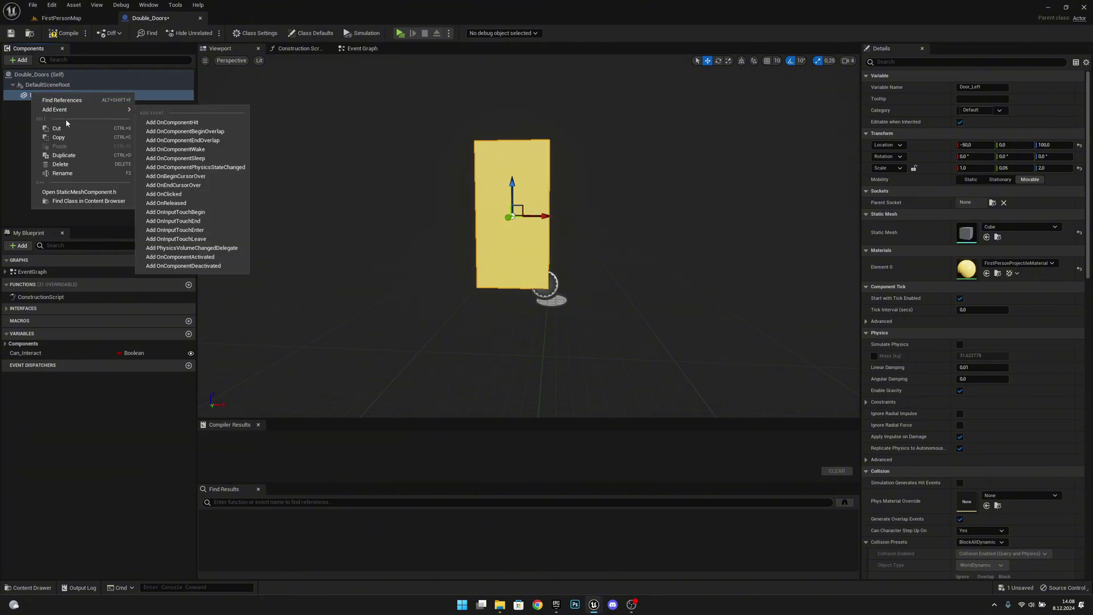
left_click(64, 155)
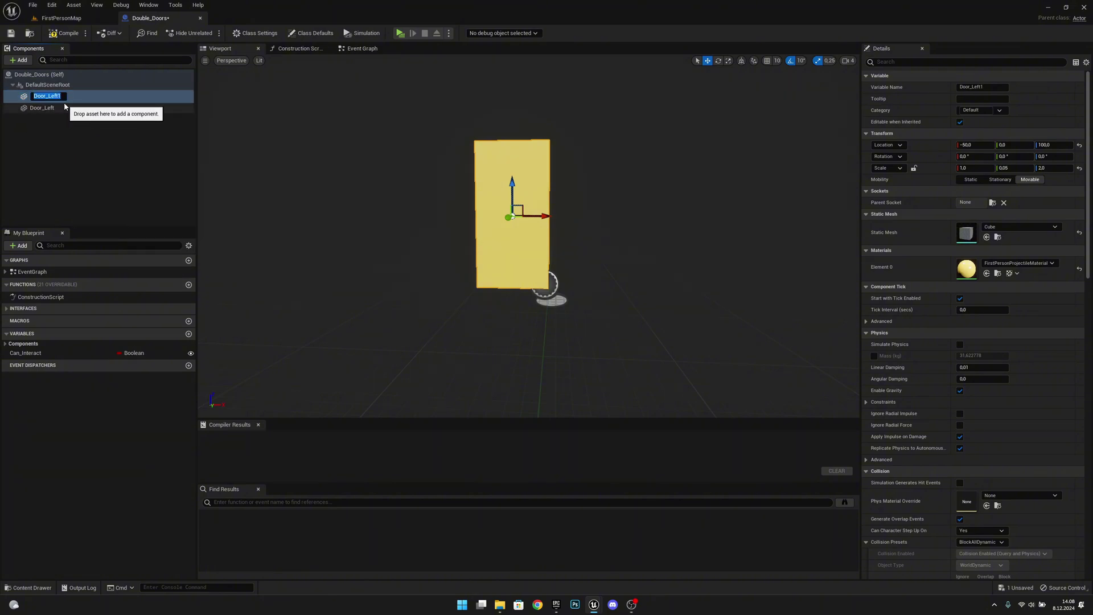
type("Door_Right")
key("Return")
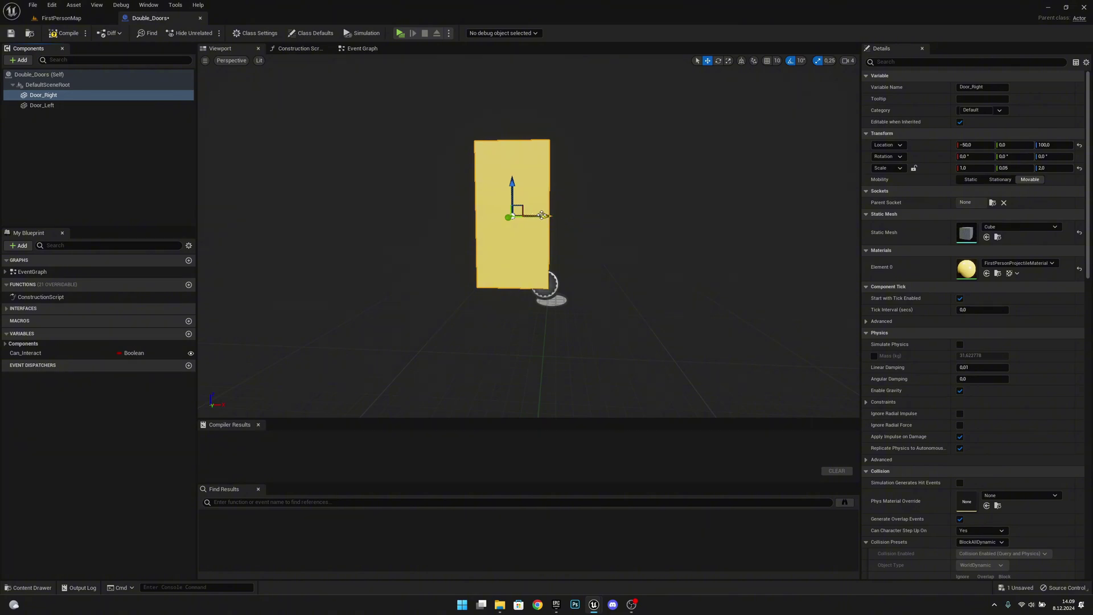
left_click(981, 145)
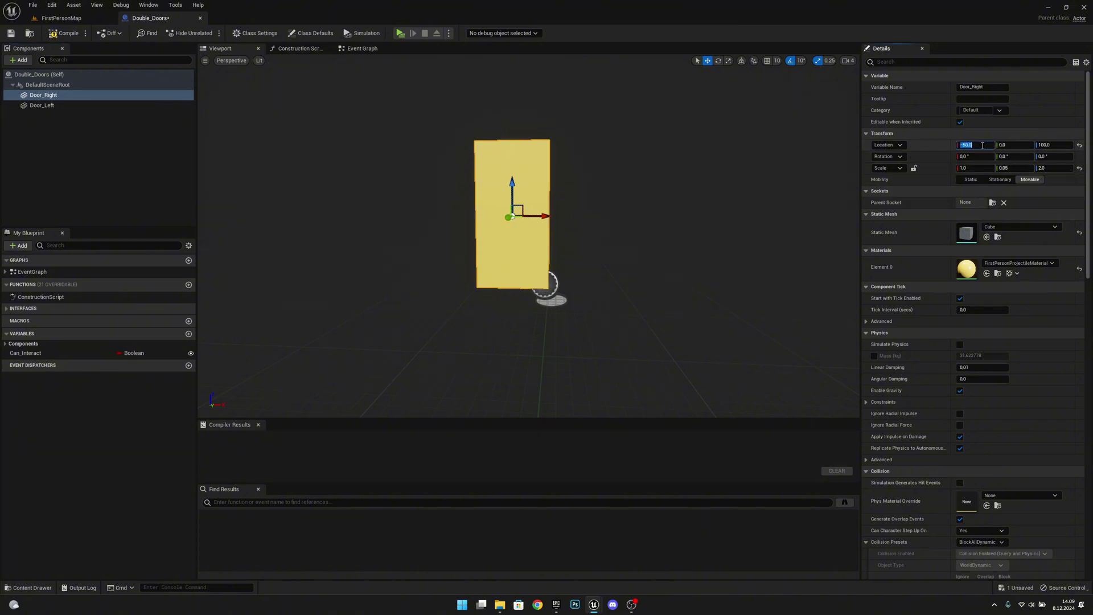
type("50")
key("Return")
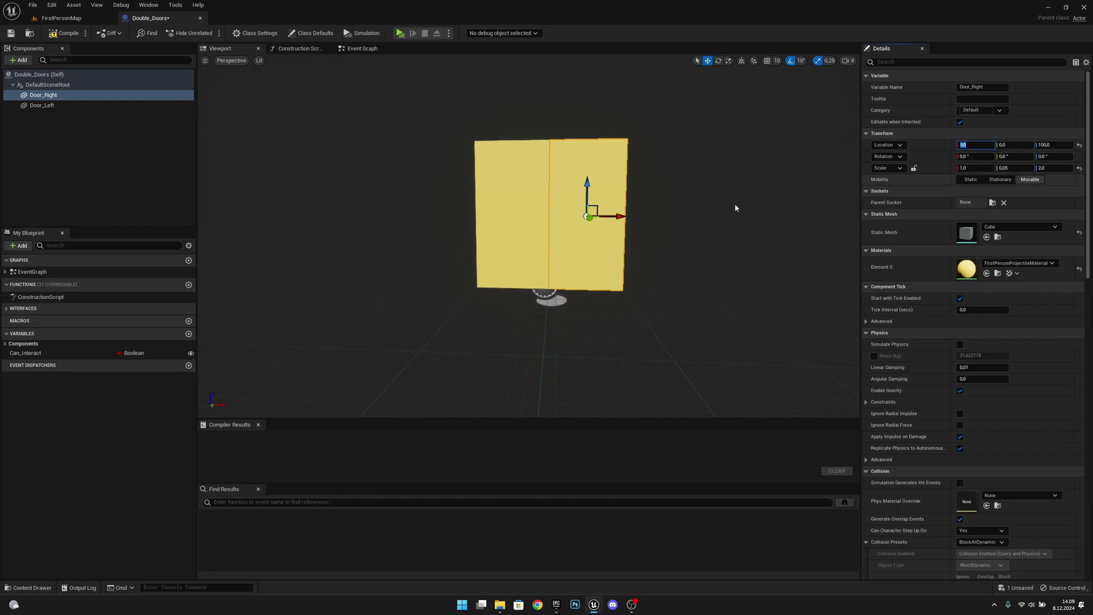
right_click_drag(518, 230, 679, 236)
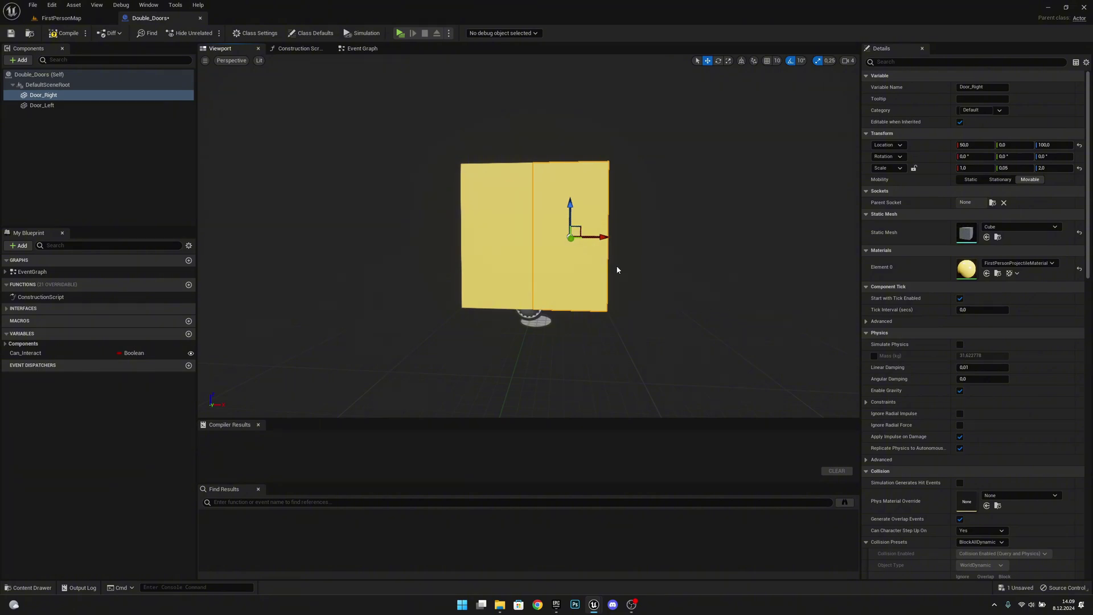
- Delete the three disabled default event nodes from the Double_Doors Event Graph
left_click(362, 49)
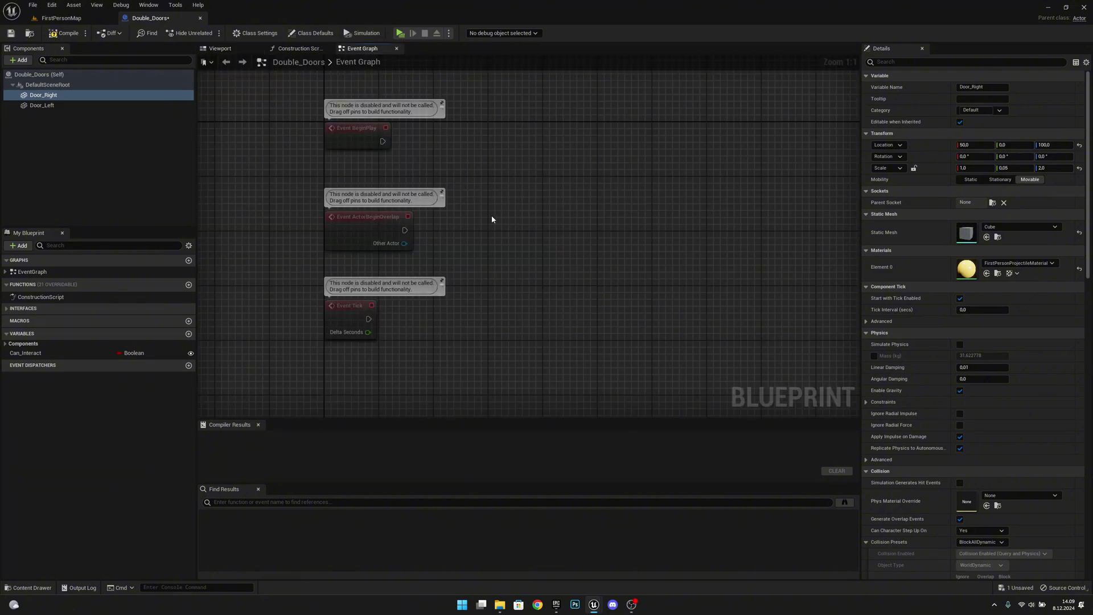
left_click_drag(448, 349, 281, 88)
key("Delete")
right_click_drag(378, 198, 388, 238)
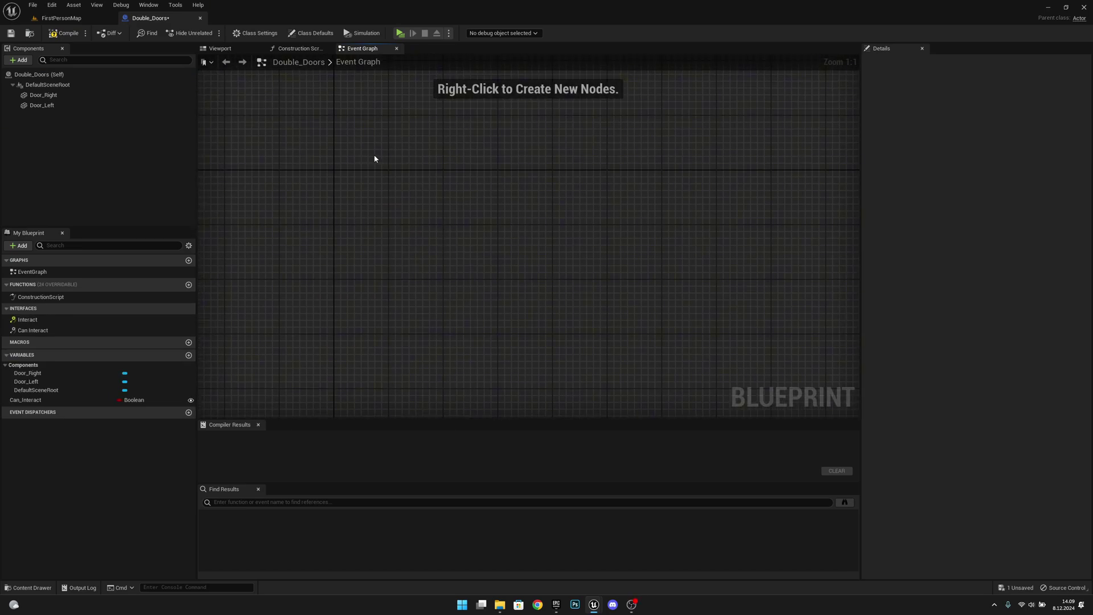
- Add the Electricity interface to the Double_Doors blueprint's interfaces in the class settings
left_click(266, 34)
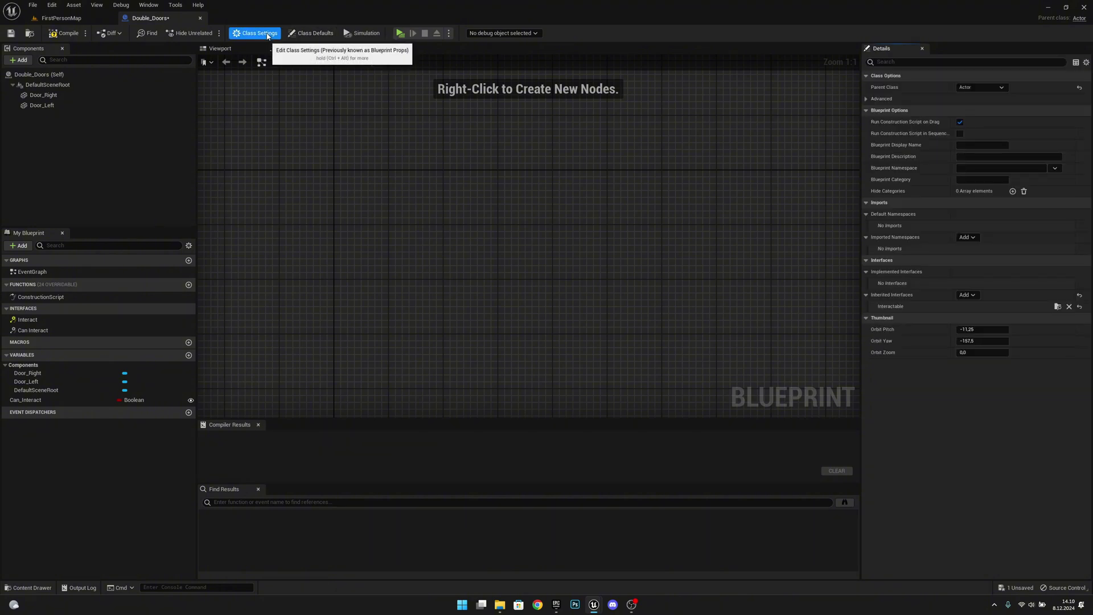
left_click(967, 295)
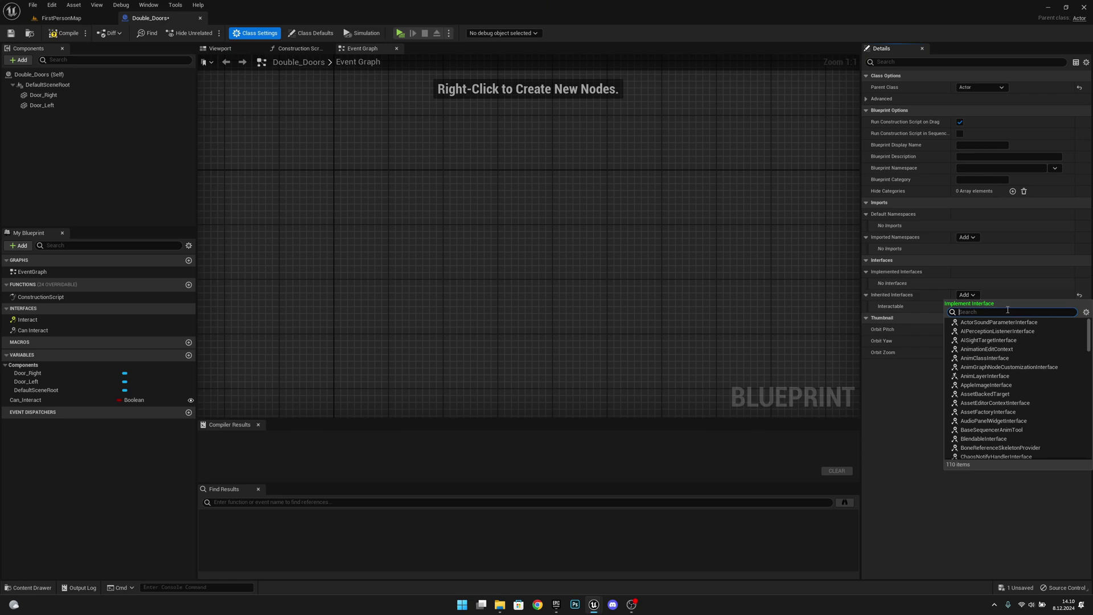
type("ele")
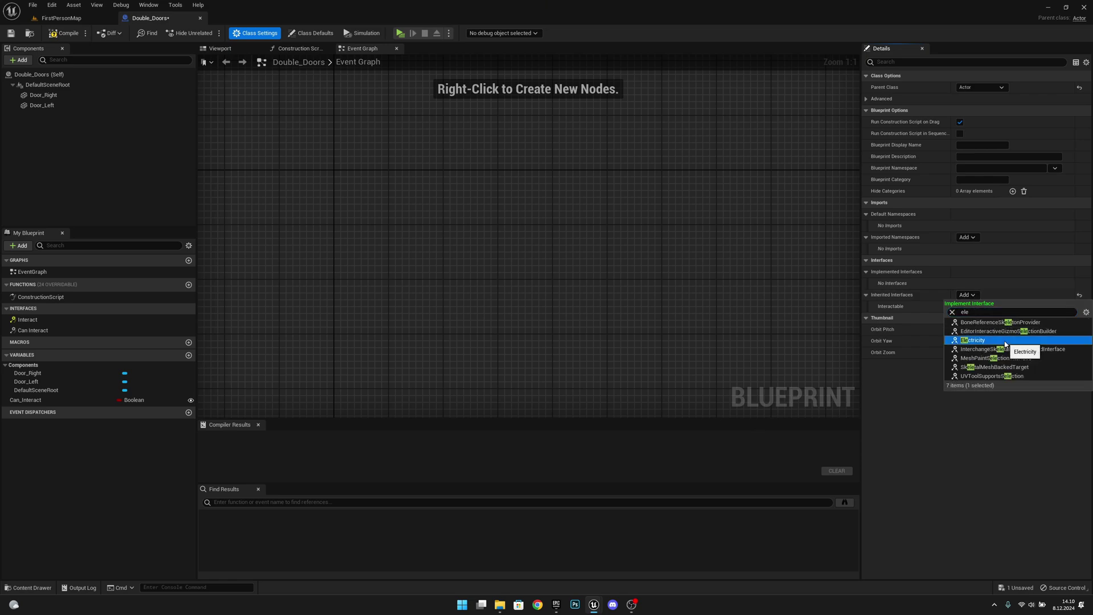
left_click(1005, 340)
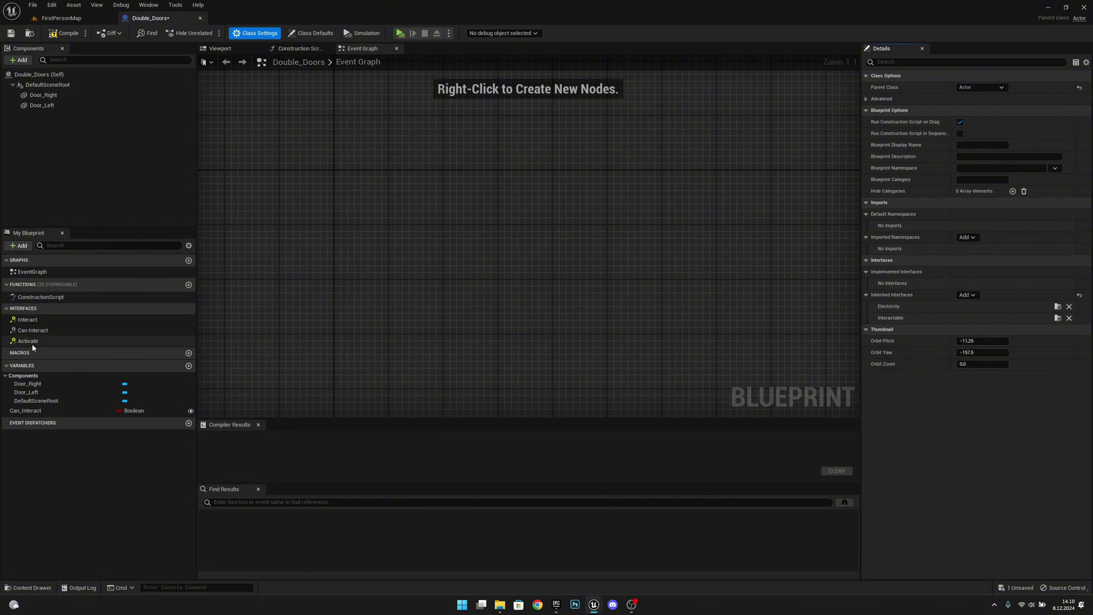
- Add the Electricity interface's Activate event to the Event Graph
double_click(63, 343)
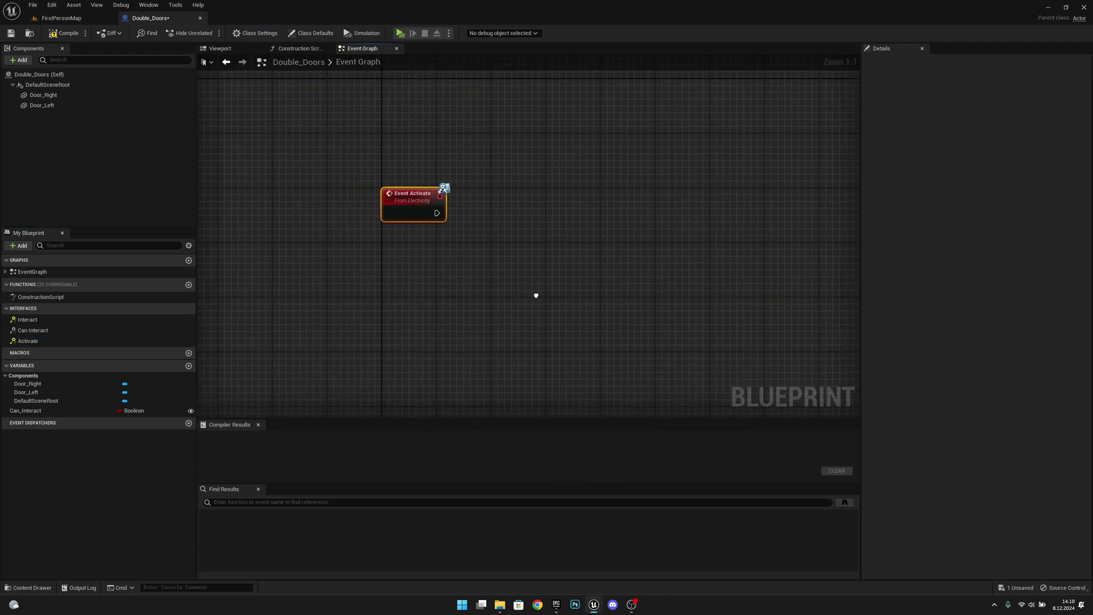
right_click_drag(536, 296, 551, 239)
scroll(560, 250, "down", 2)
right_click_drag(496, 303, 429, 247)
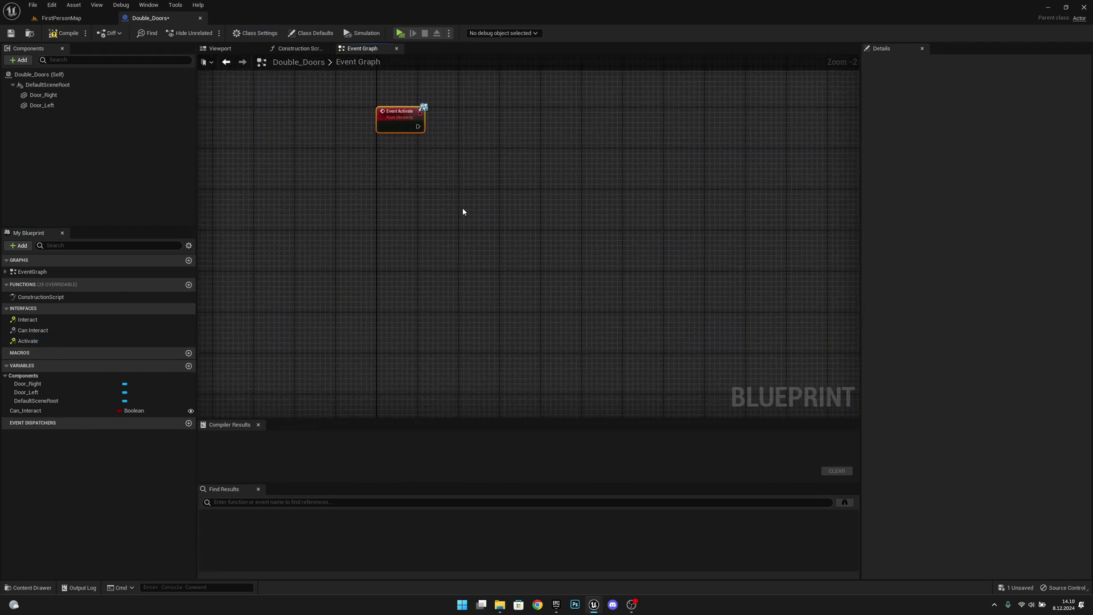
- Add a custom event named Open below the Activate event in the Event Graph
right_click_drag(462, 211, 408, 253)
right_click(350, 280)
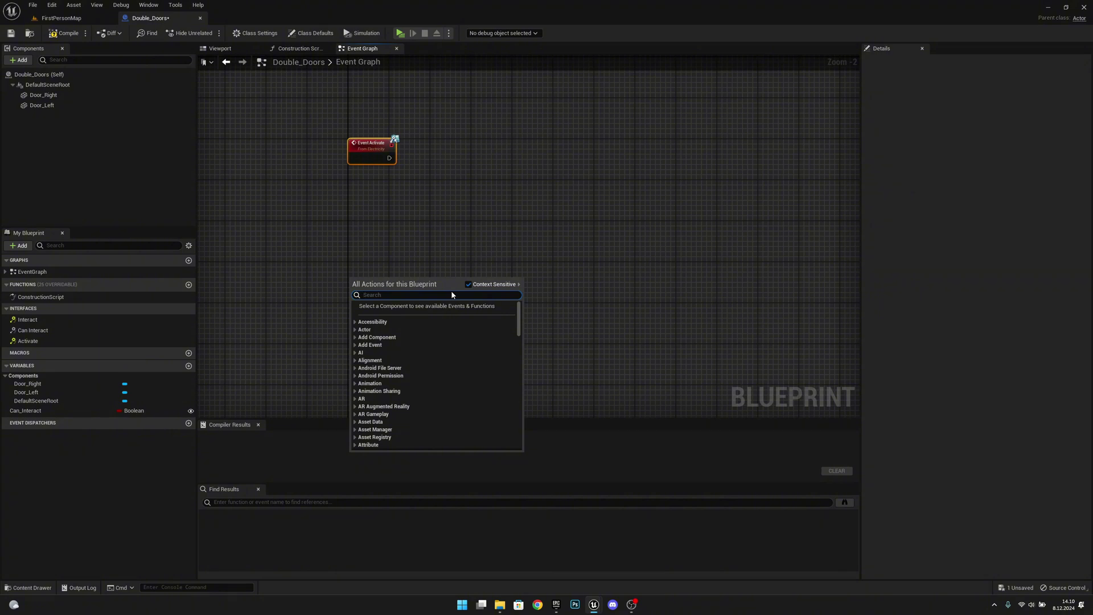
type("custom event")
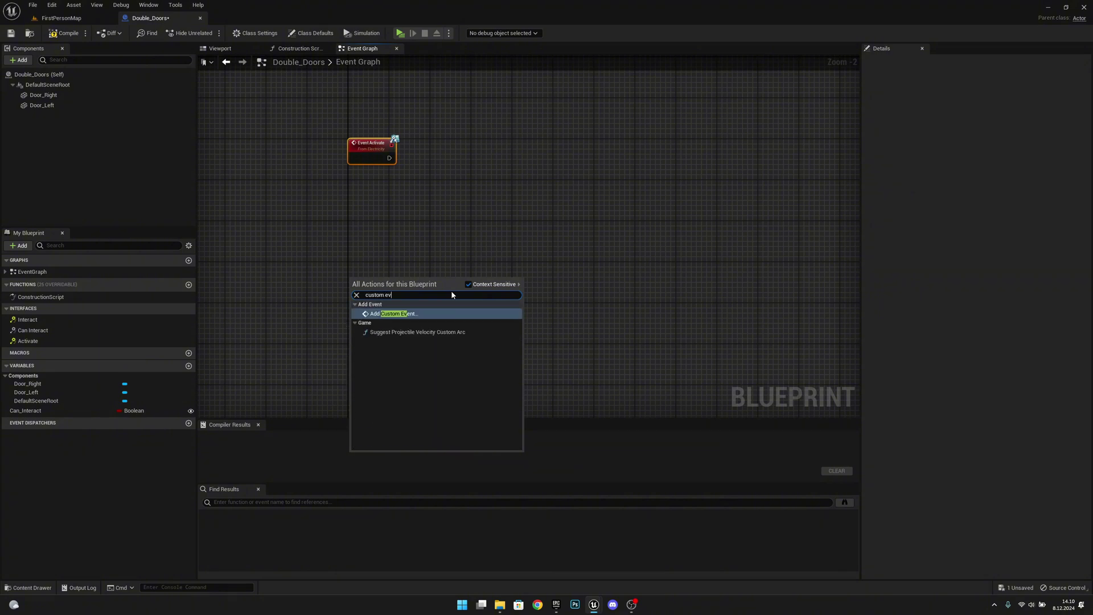
key("Return")
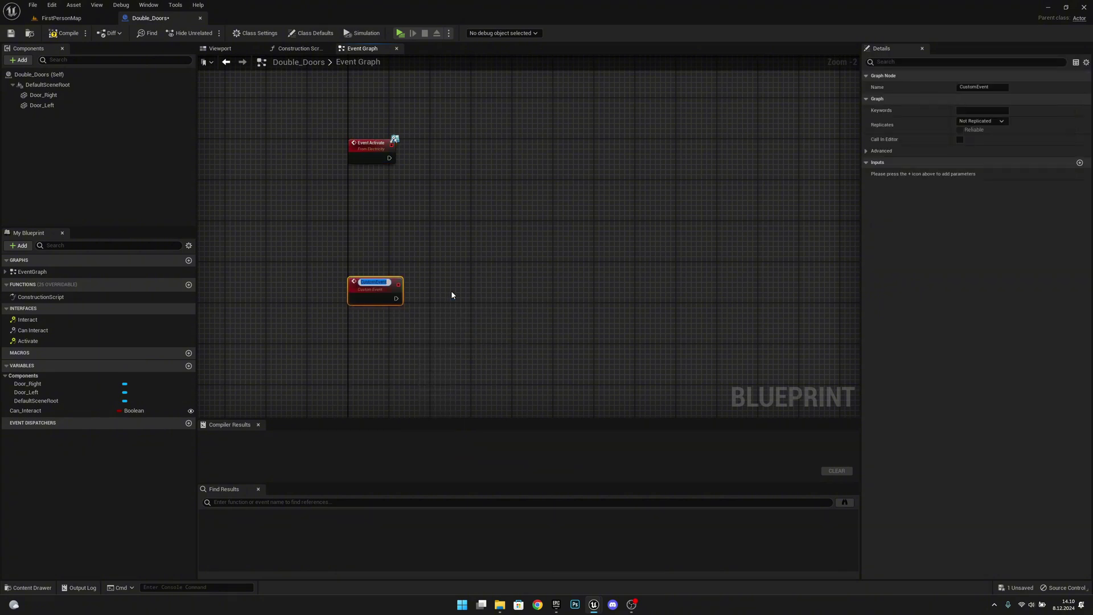
type("Open")
key("Return")
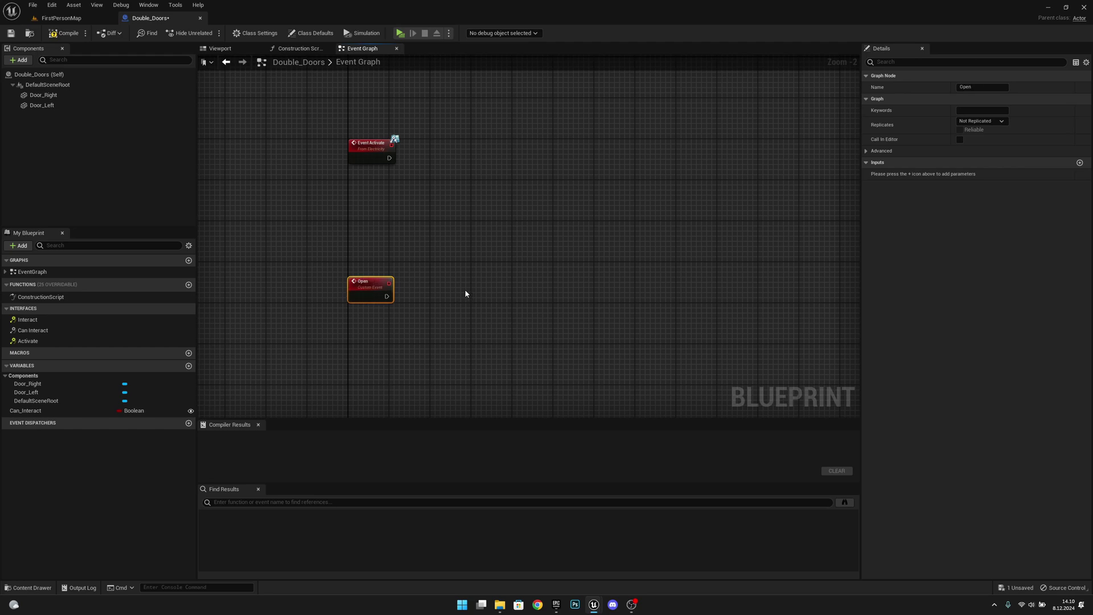
- Call the Open custom event from the Activate event's execution output
scroll(441, 171, "up", 2)
left_click_drag(328, 206, 406, 206)
type("open")
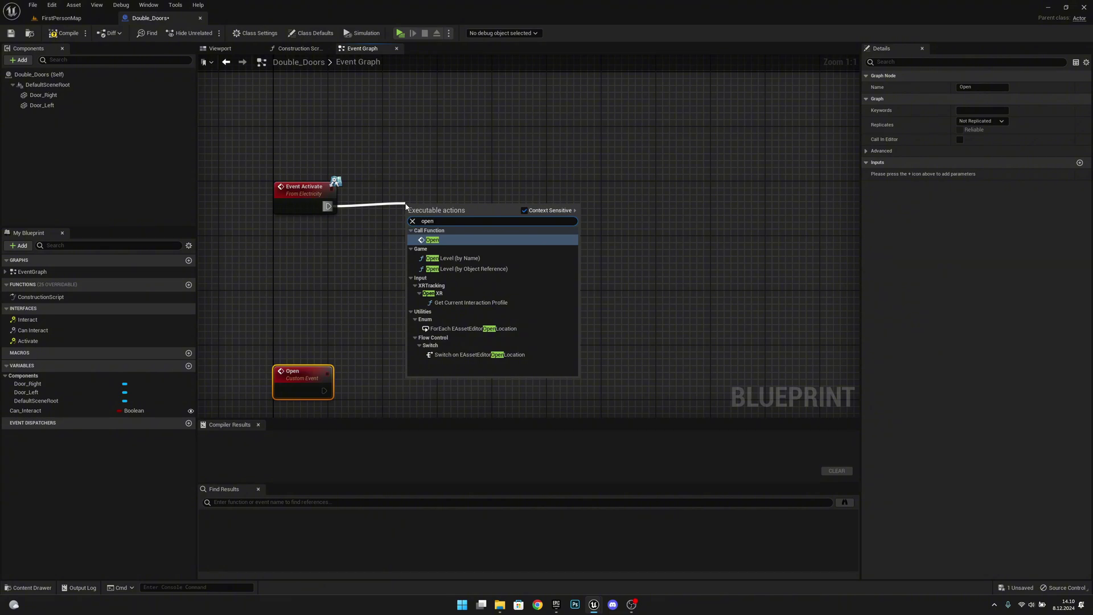
left_click(419, 240)
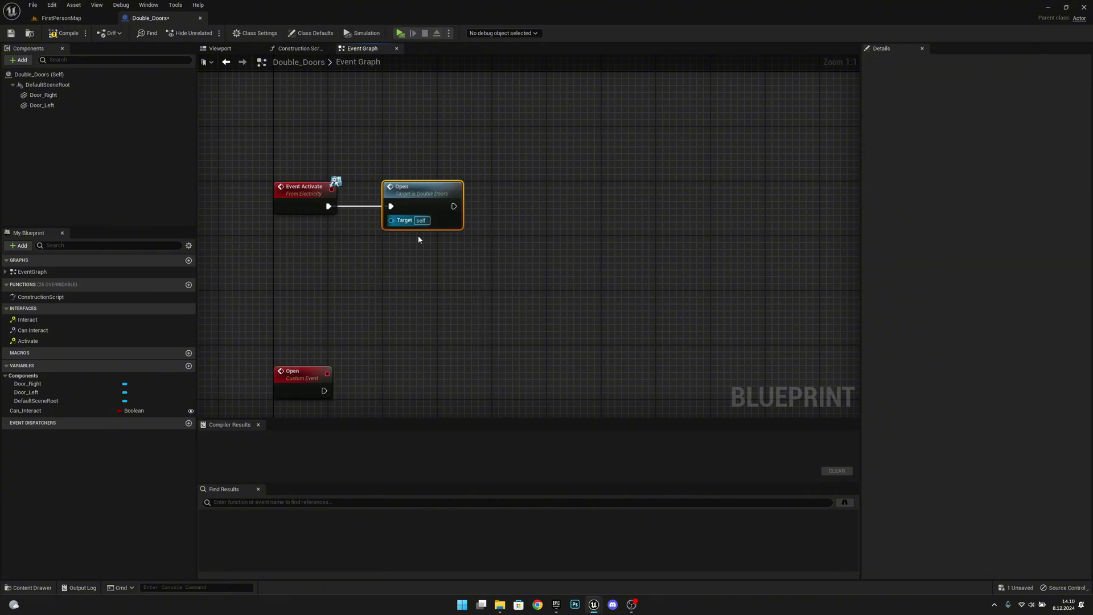
- Add a Play Sound at Location node and connect the Open custom event's execution output to it
right_click_drag(418, 239, 433, 196)
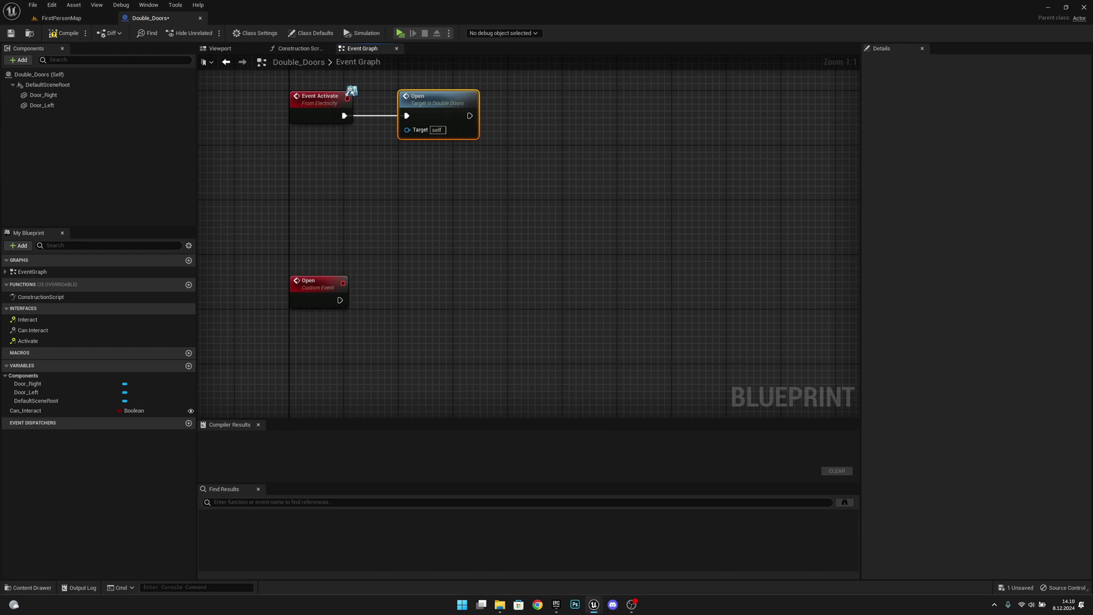
right_click_drag(574, 288, 549, 226)
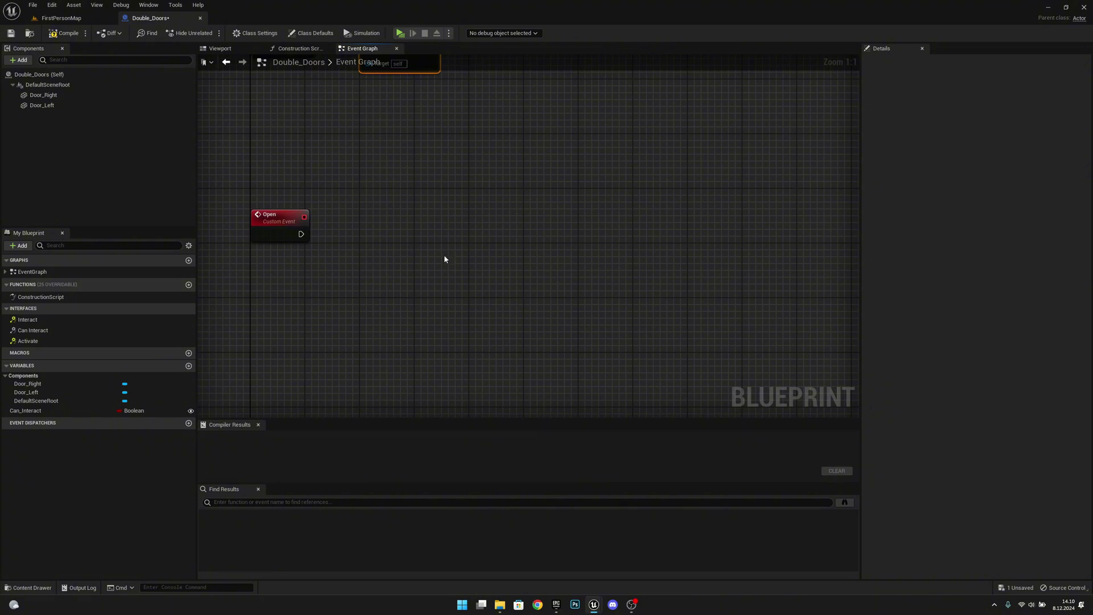
right_click(412, 233)
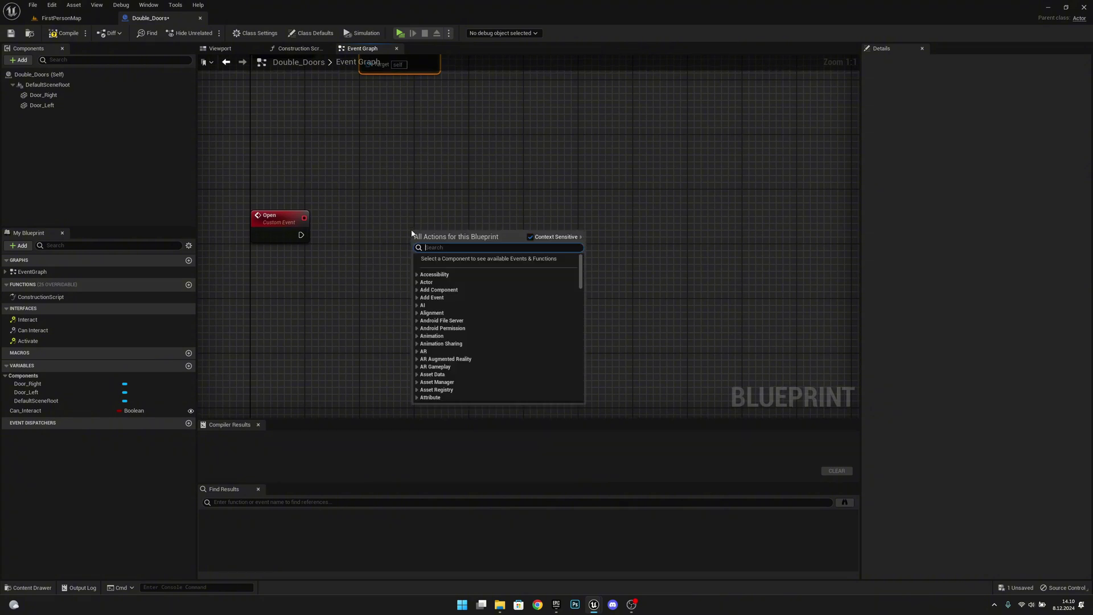
type("play sound")
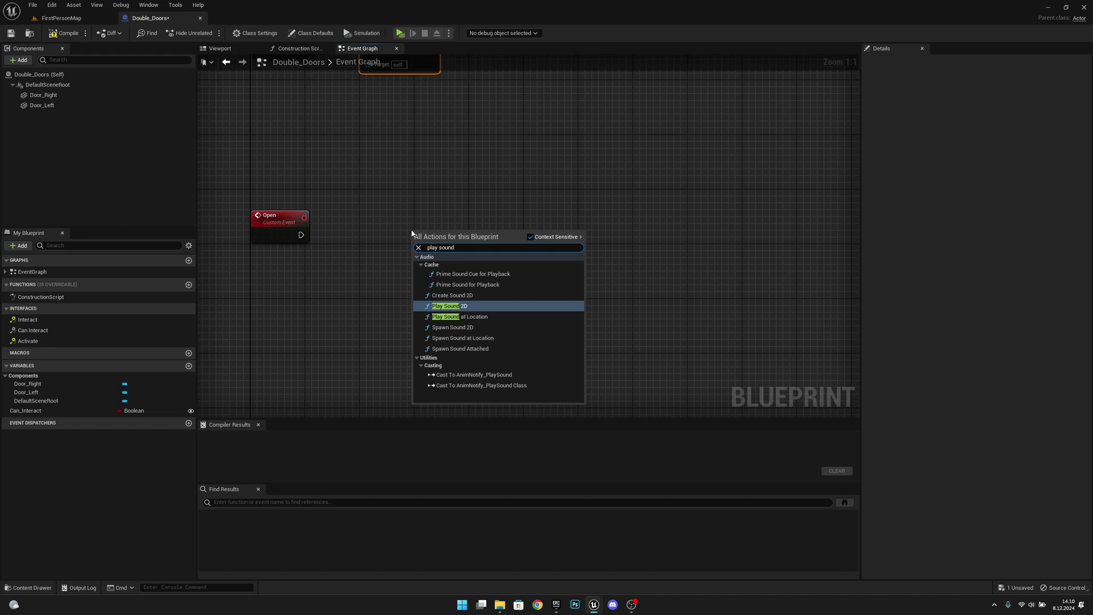
left_click(460, 316)
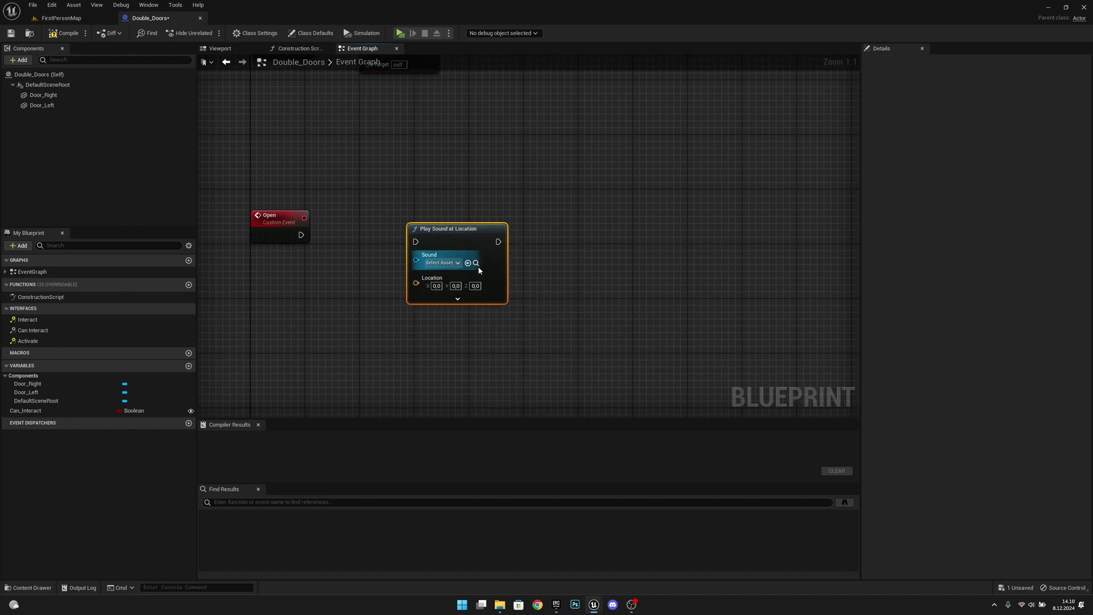
left_click_drag(453, 241, 534, 233)
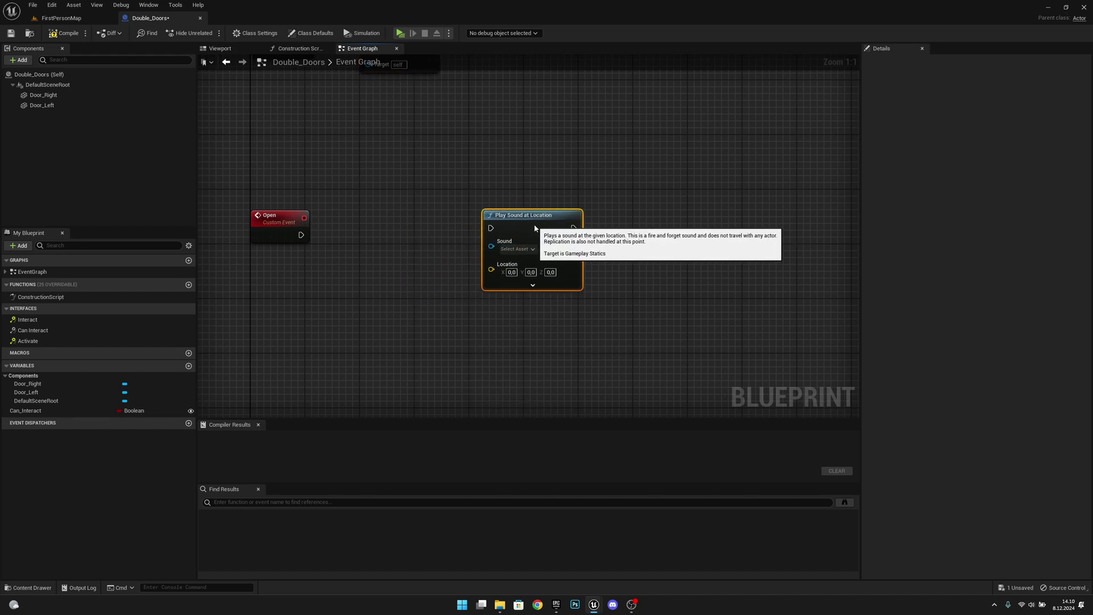
left_click_drag(301, 234, 532, 230)
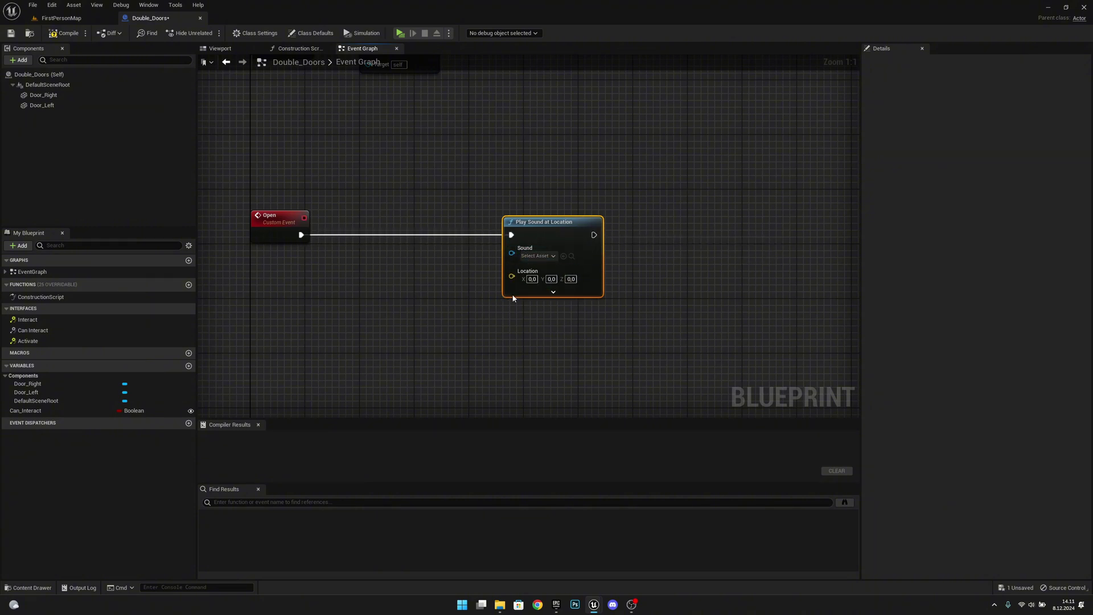
- Get the DefaultSceneRoot's world location, straighten its wire, and feed the result into the Play Sound at Location node's Location input
right_click_drag(500, 281, 495, 258)
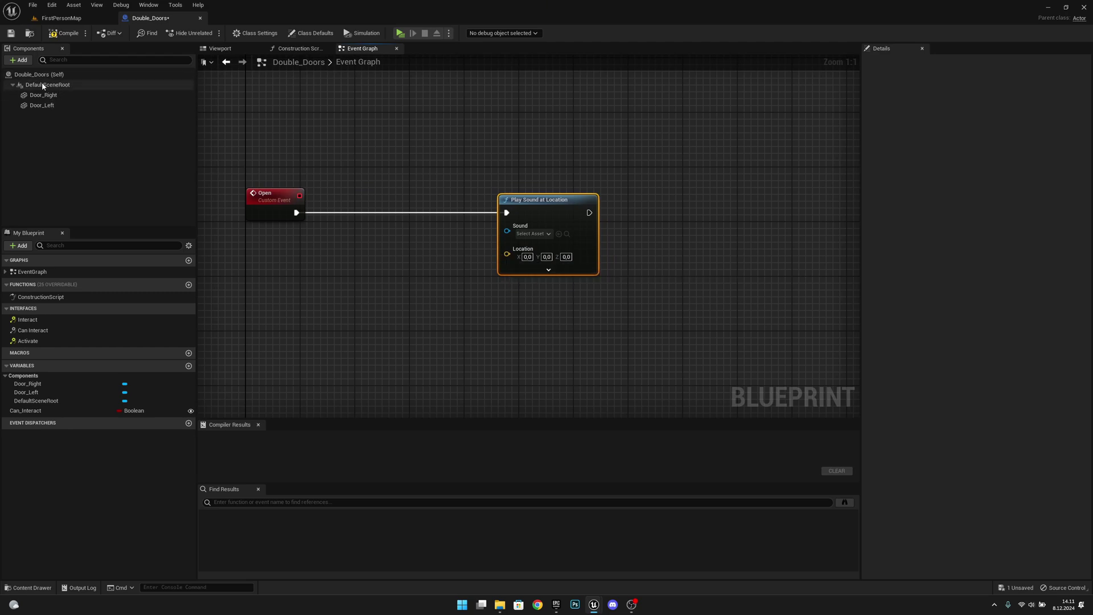
left_click_drag(47, 84, 354, 262)
type("get")
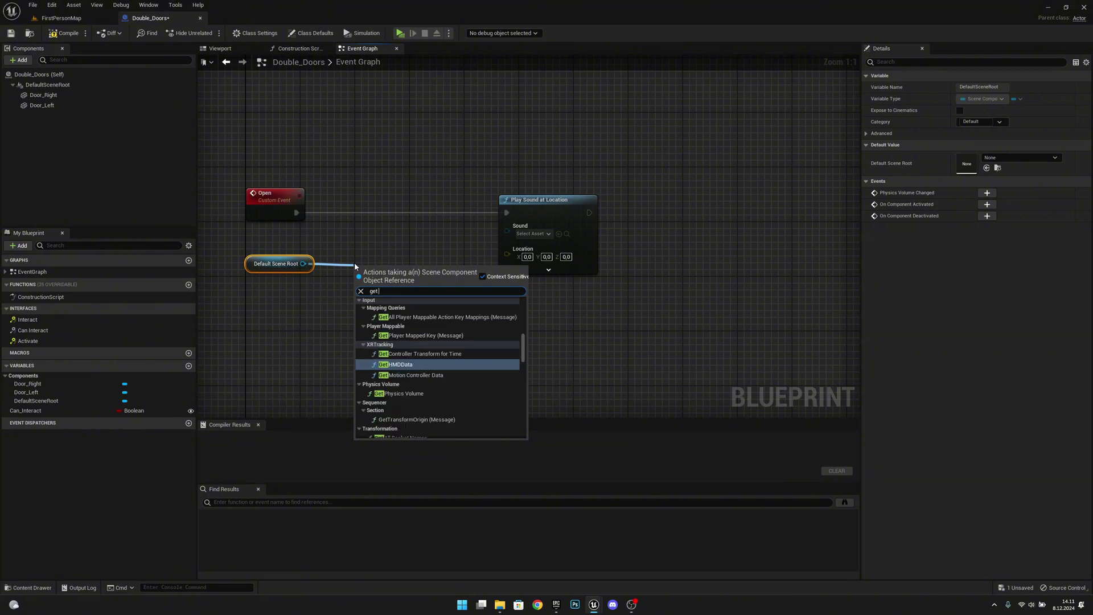
type(" world lo")
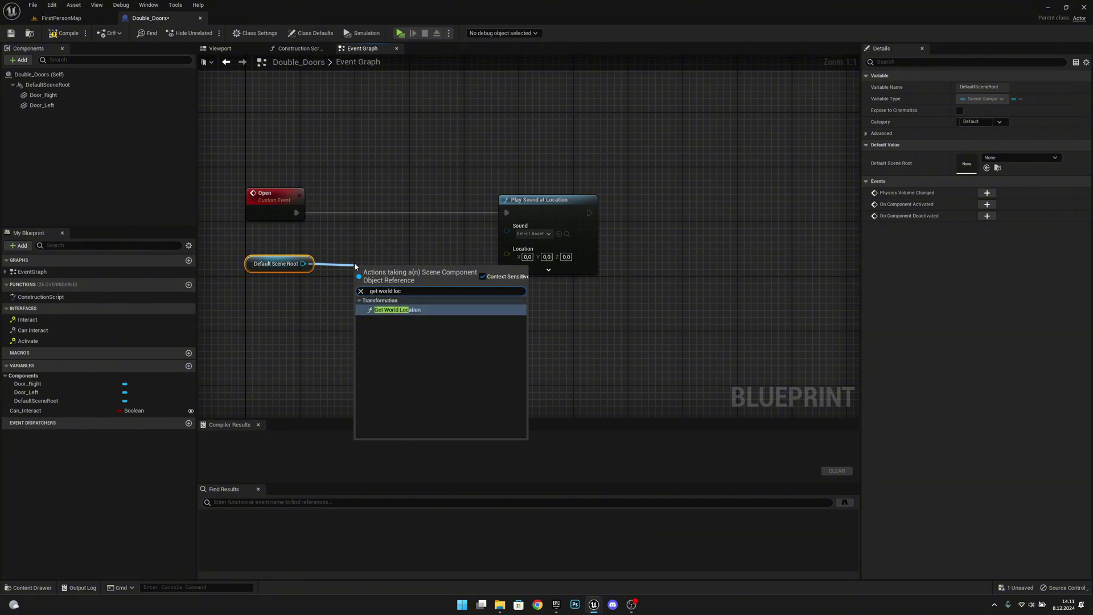
key("Return")
left_click_drag(394, 270, 280, 254)
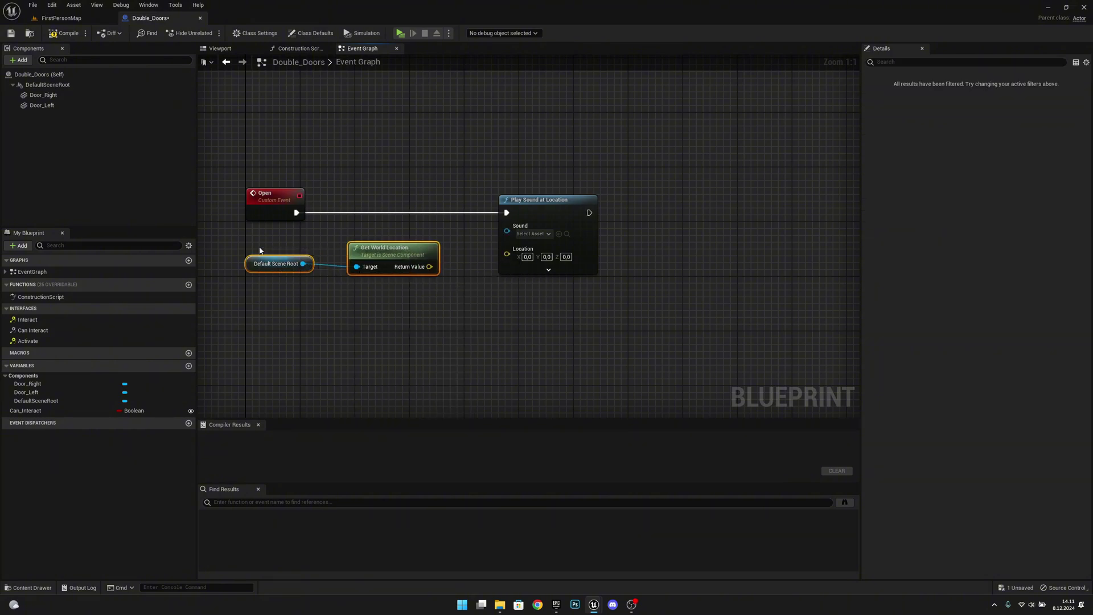
key("q")
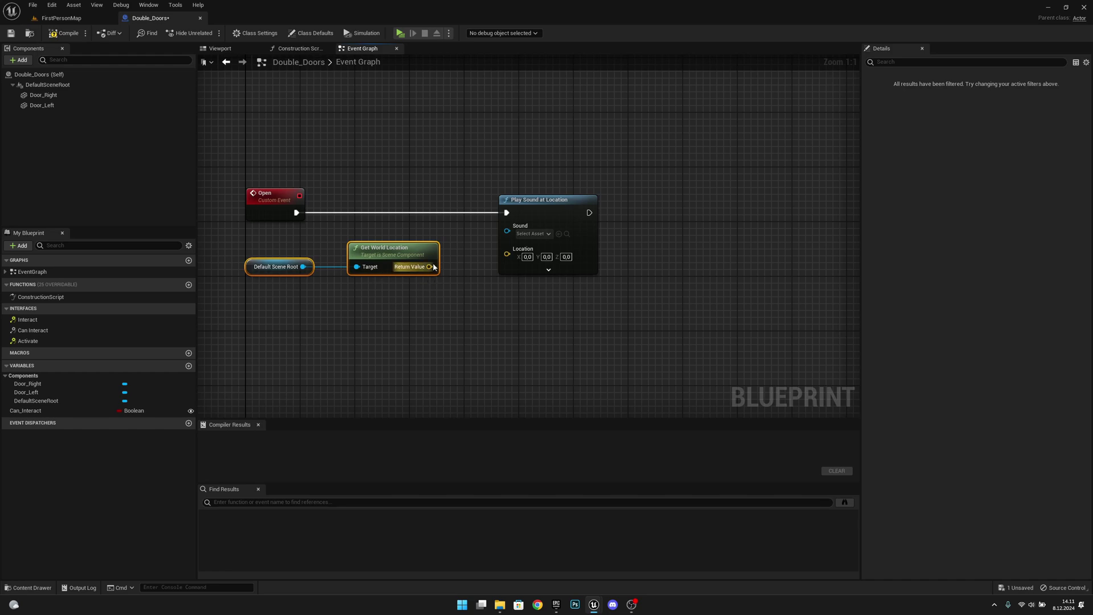
left_click_drag(432, 267, 507, 254)
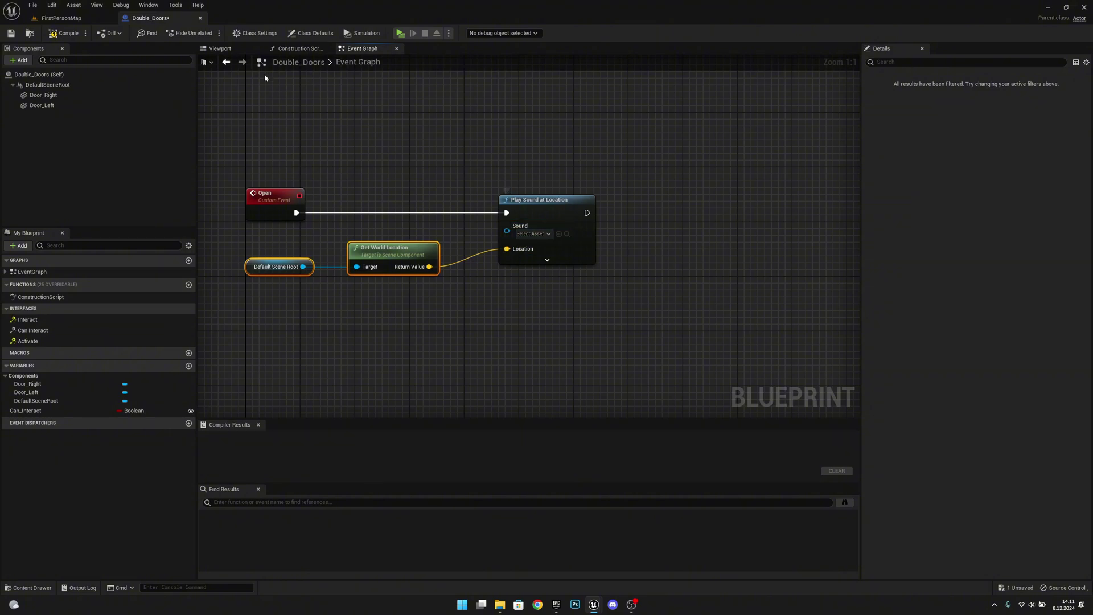
left_click(220, 48)
left_click(362, 48)
left_click(532, 233)
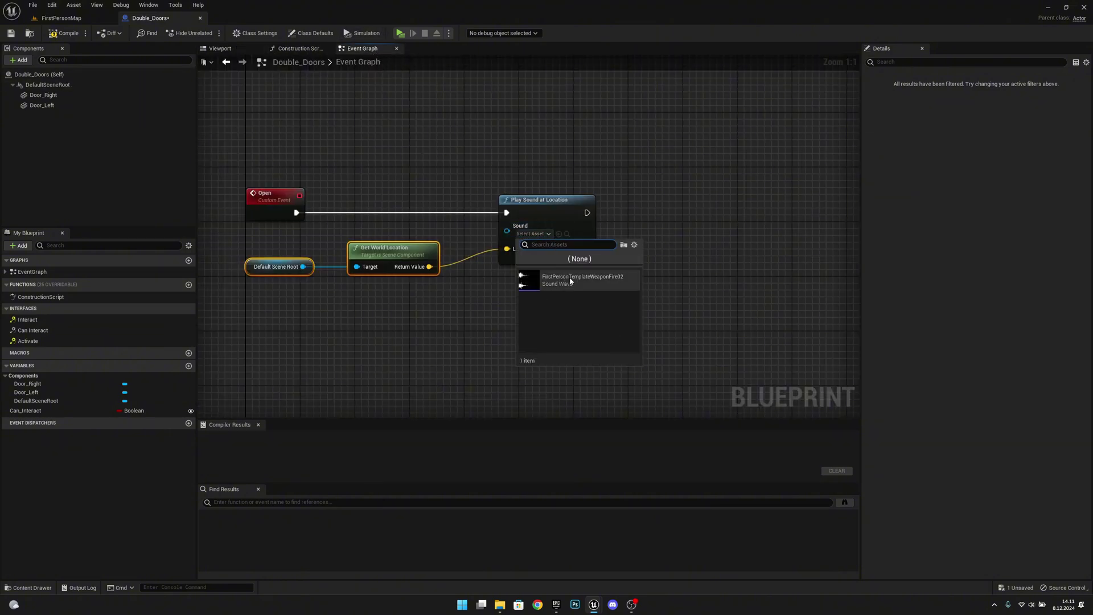
left_click(606, 215)
right_click_drag(615, 252, 572, 277)
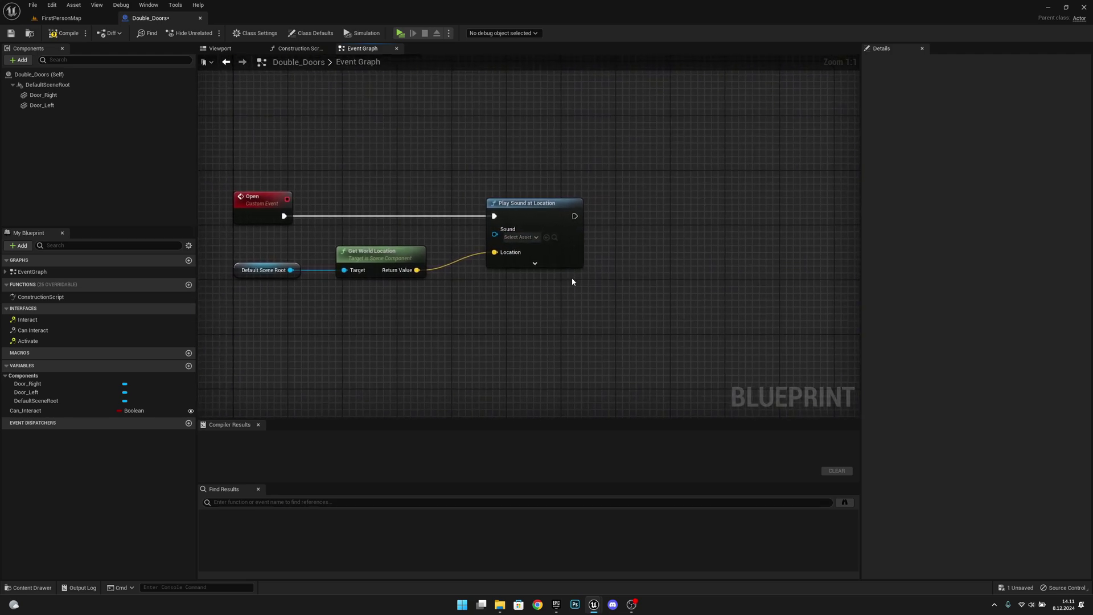
left_click(520, 237)
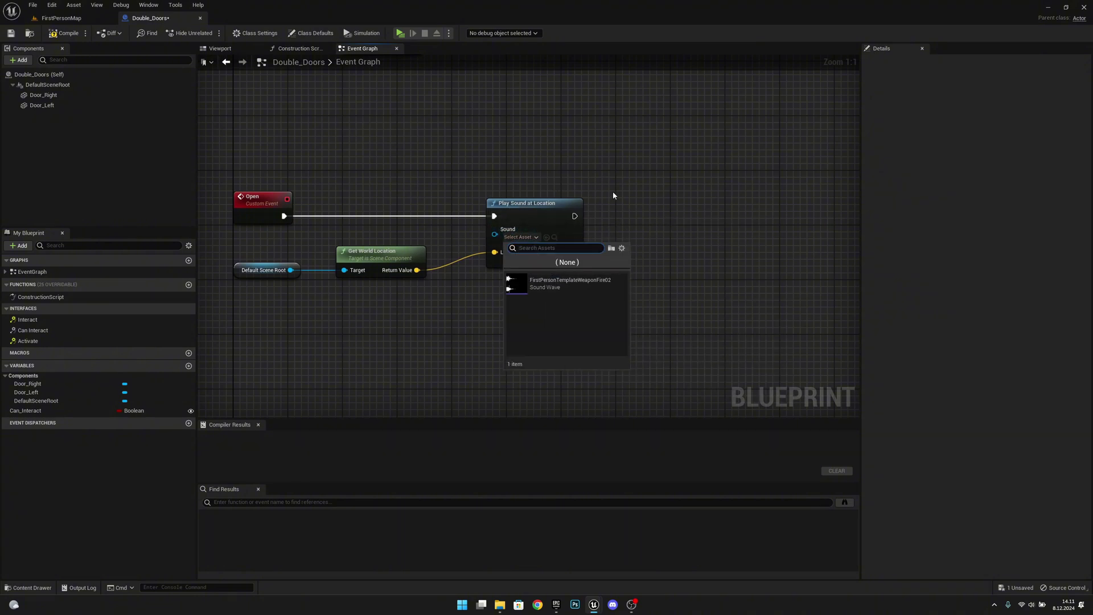
- Wrap the Play Sound at Location node in a comment box titled "Door Opening Sound"
left_click_drag(611, 176, 462, 289)
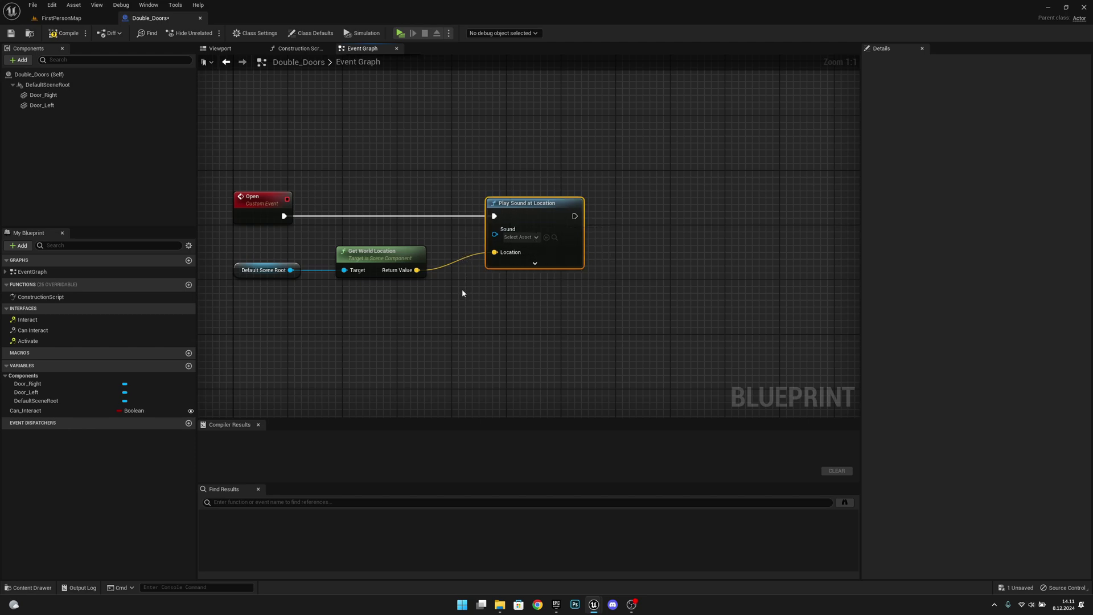
key("c")
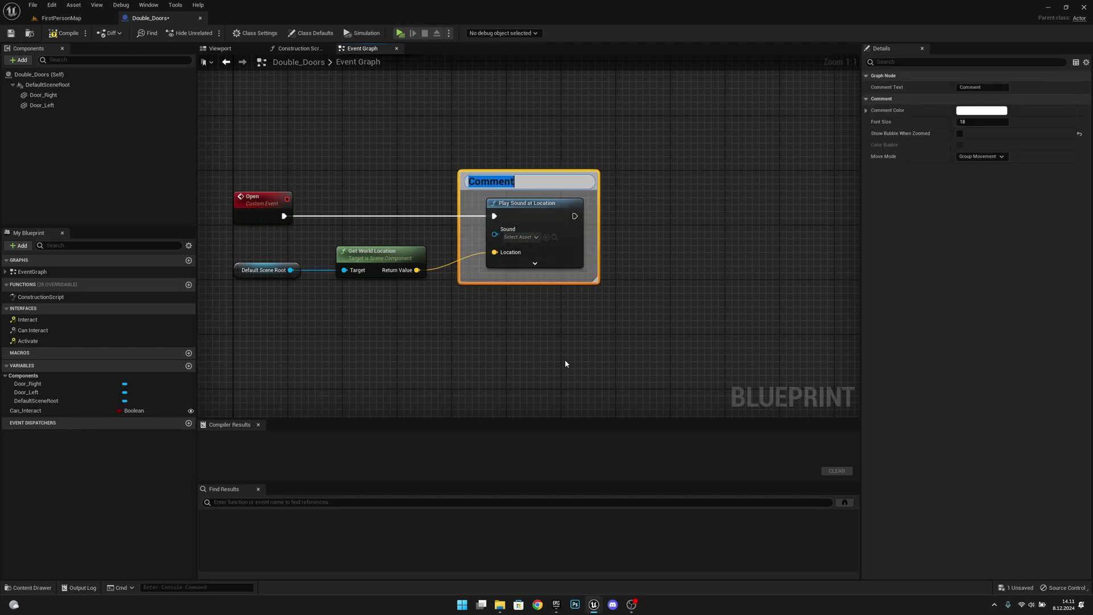
type("Door Opening Sound")
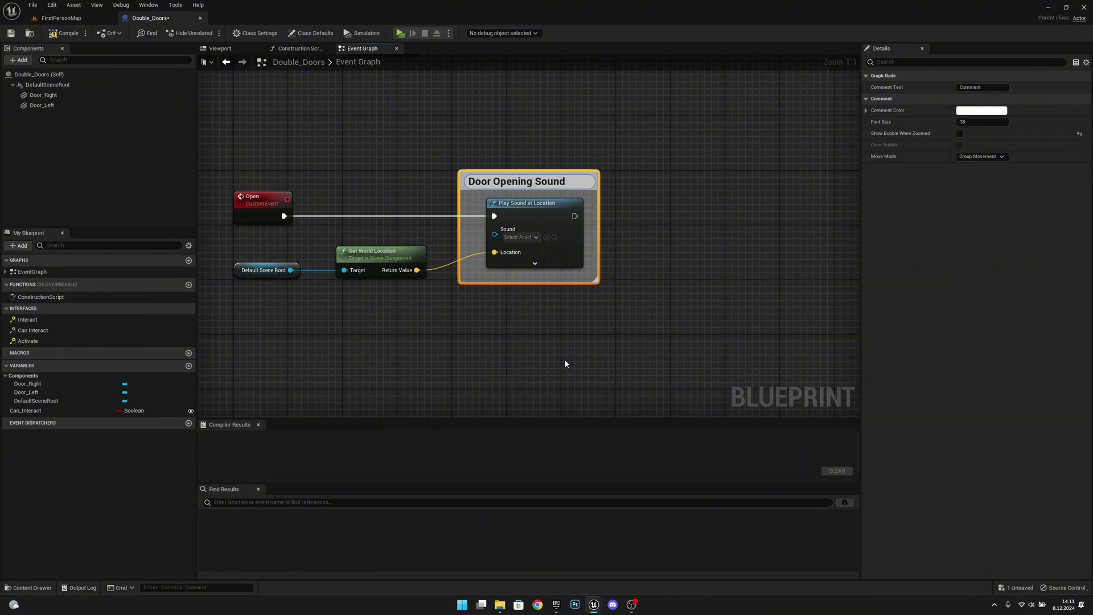
left_click(572, 356)
- Add a timeline after the sound node and connect the sound node's execution output to its Play from Start input
right_click_drag(658, 323, 498, 321)
right_click_drag(680, 234, 637, 248)
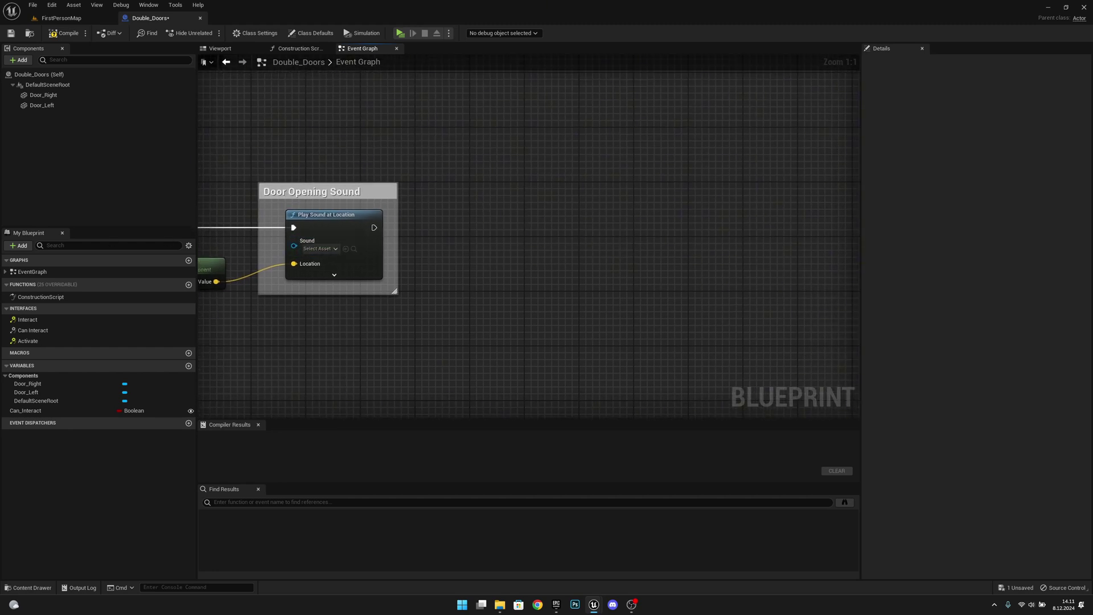
right_click(475, 222)
type("timeline")
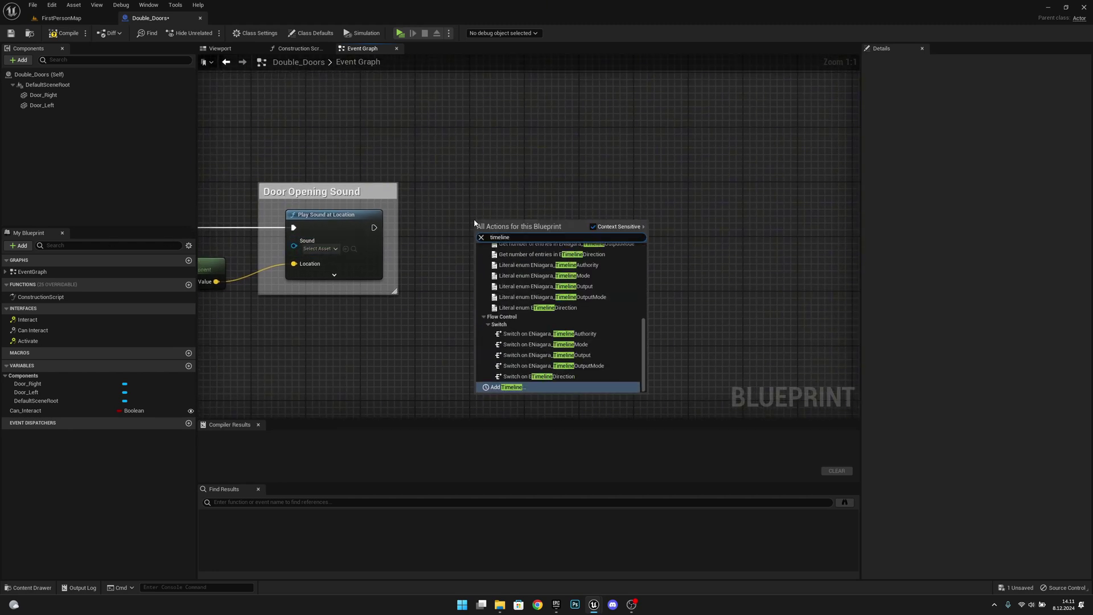
key("Return")
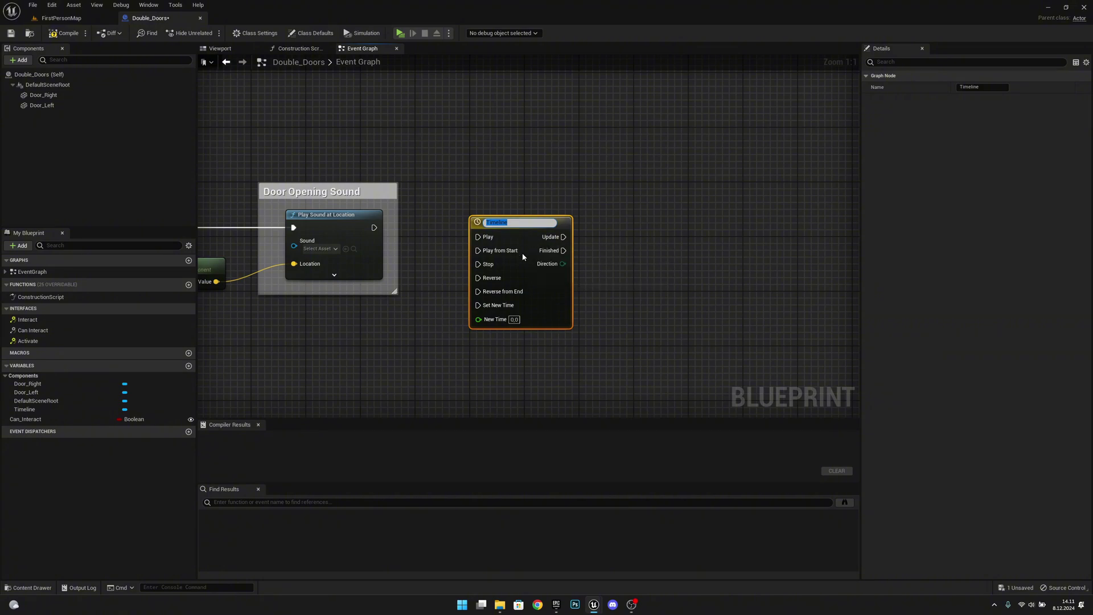
left_click_drag(374, 227, 569, 203)
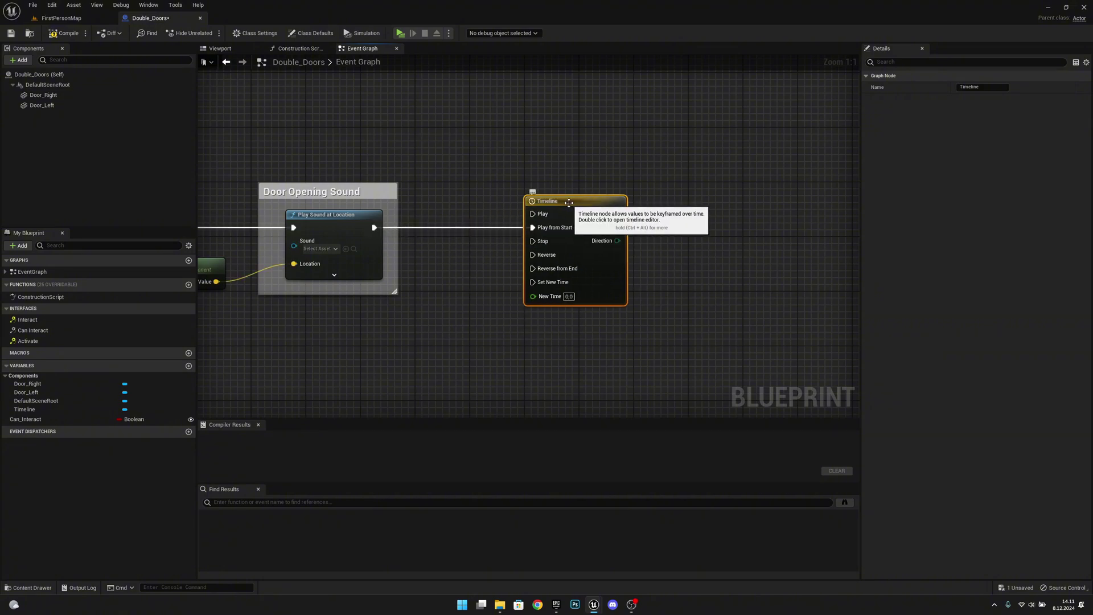
- Rename the new timeline node as Open_TL
double_click(569, 203)
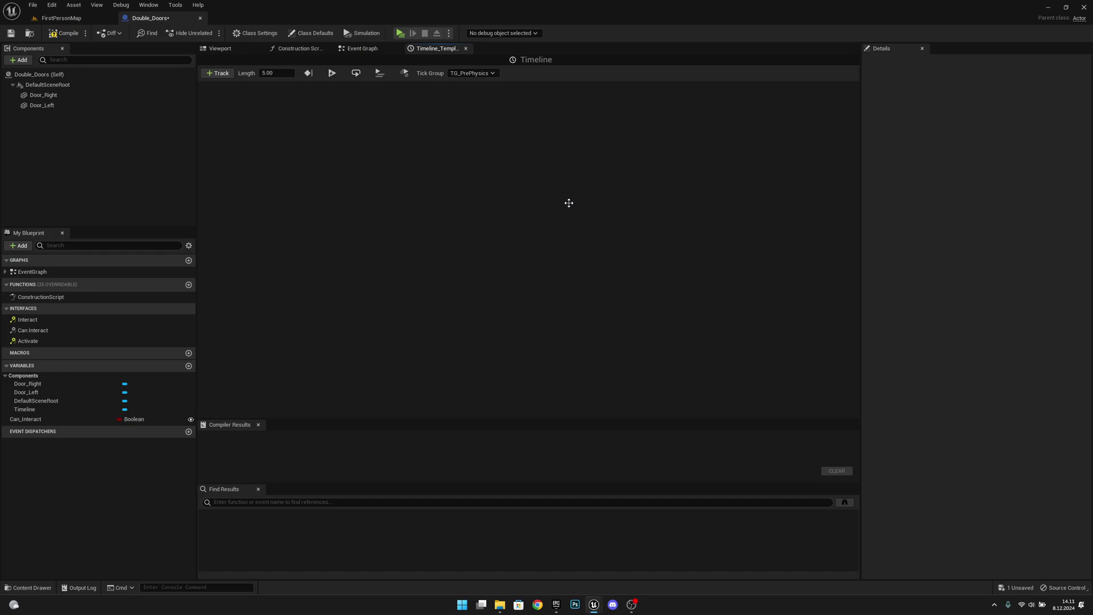
left_click(368, 50)
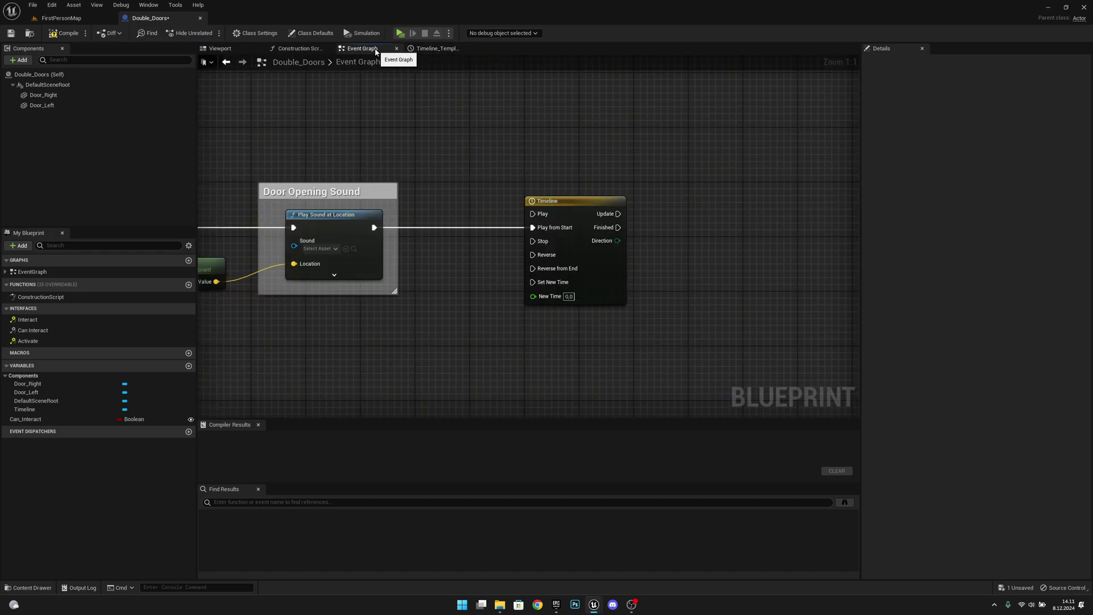
left_click(557, 205)
left_click(557, 202)
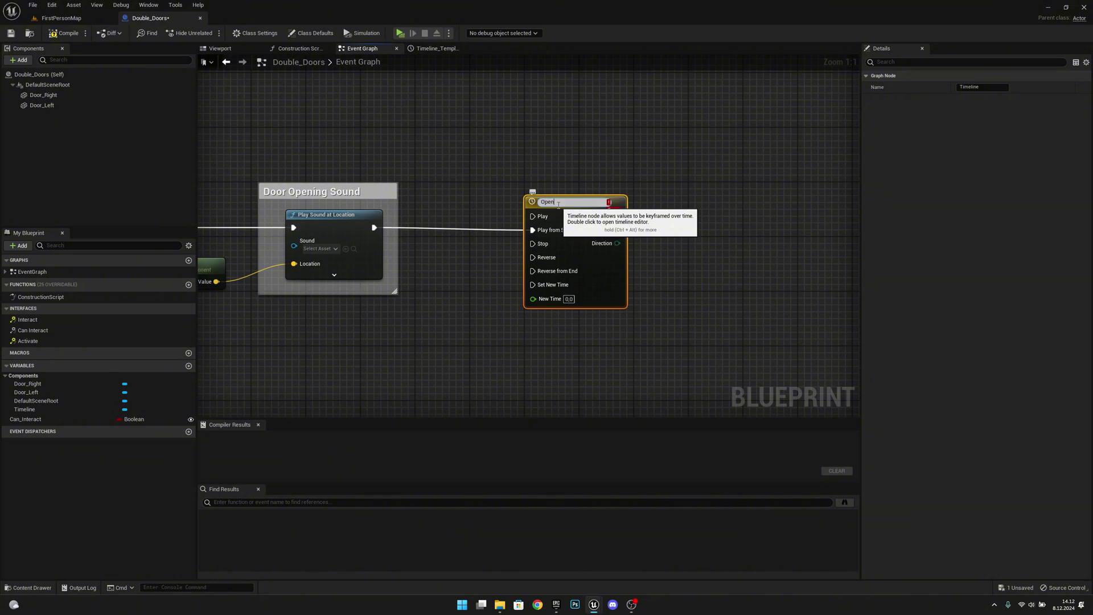
key("Return")
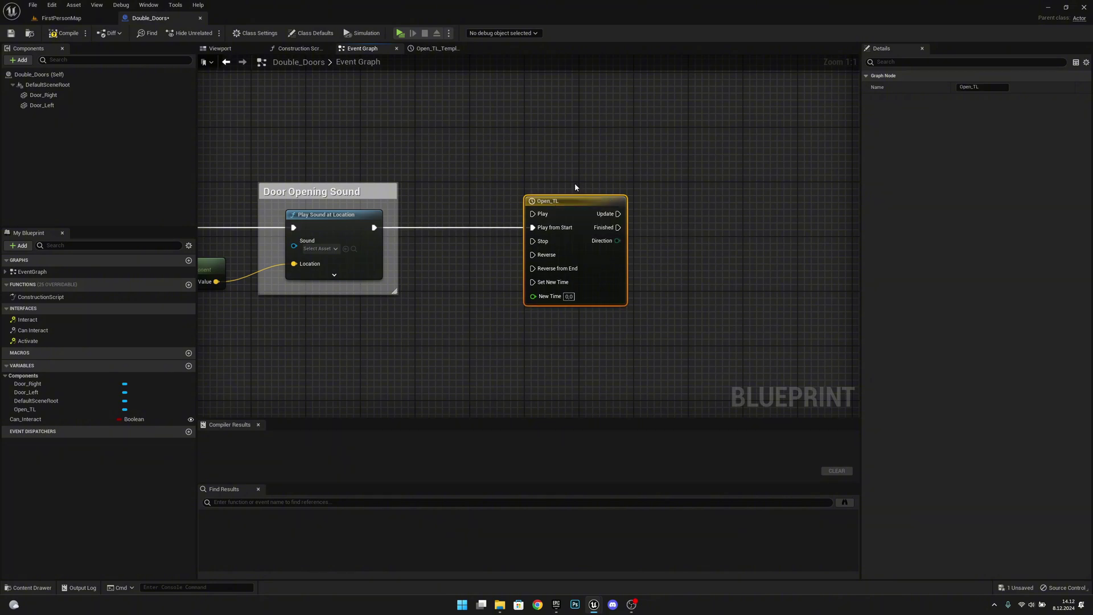
- Open the Open_TL timeline, set its length to 1.00, and add a float track
right_click_drag(742, 260, 629, 246)
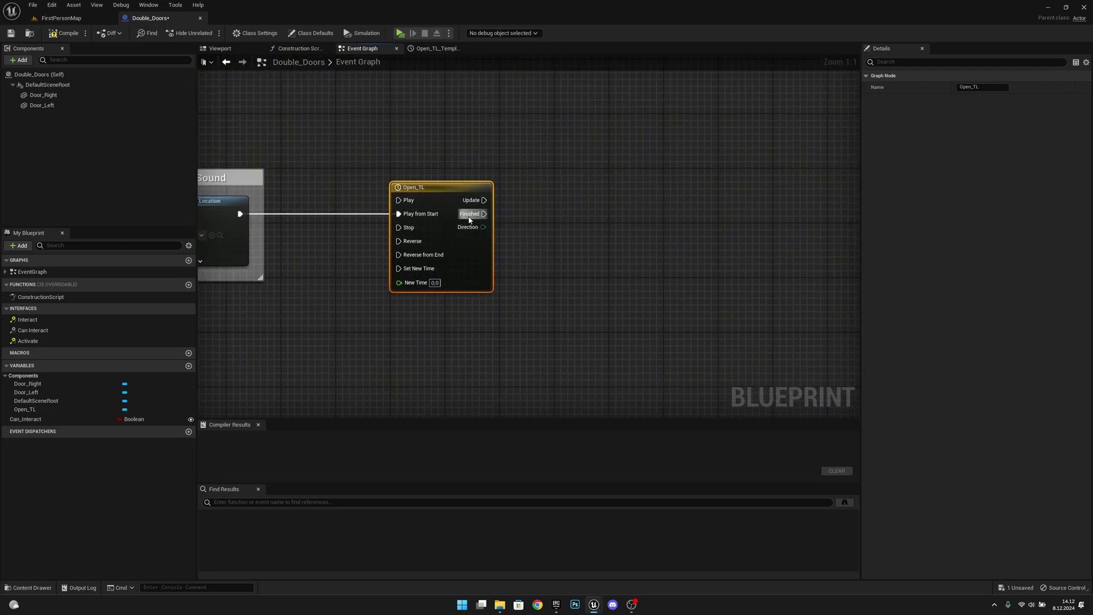
double_click(443, 200)
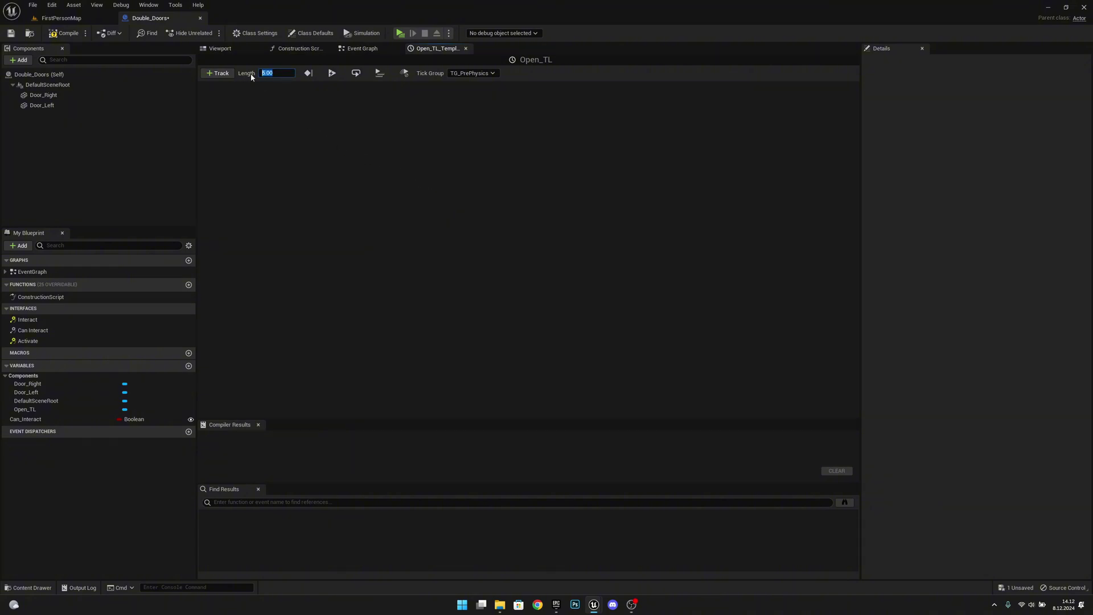
left_click(218, 73)
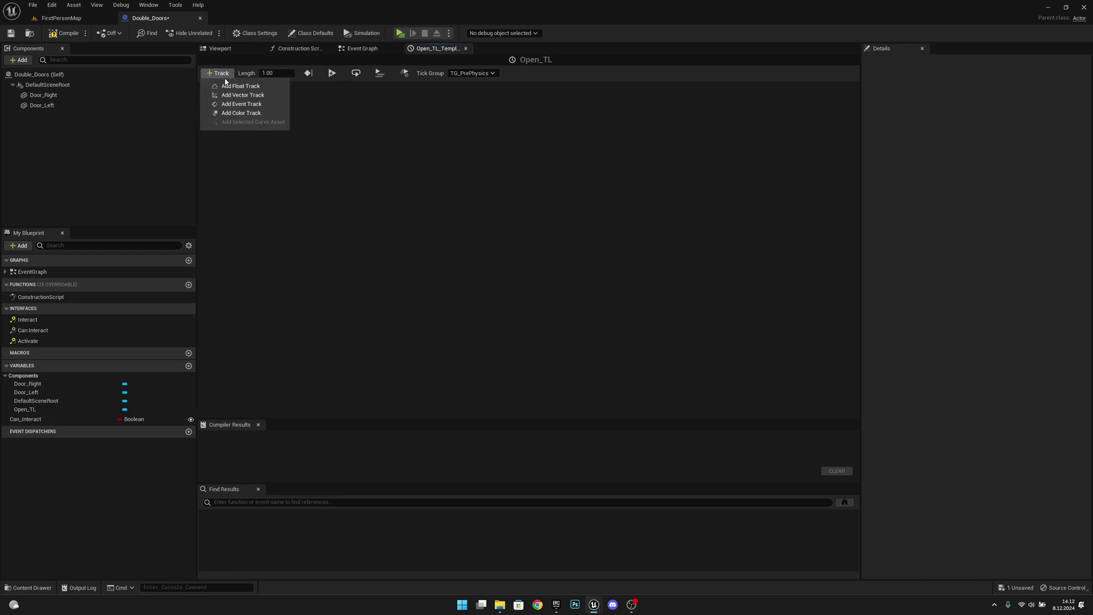
left_click(239, 92)
- Add two keys to the float track: time 0 with value 0, and time 1 with value 1
right_click(285, 160)
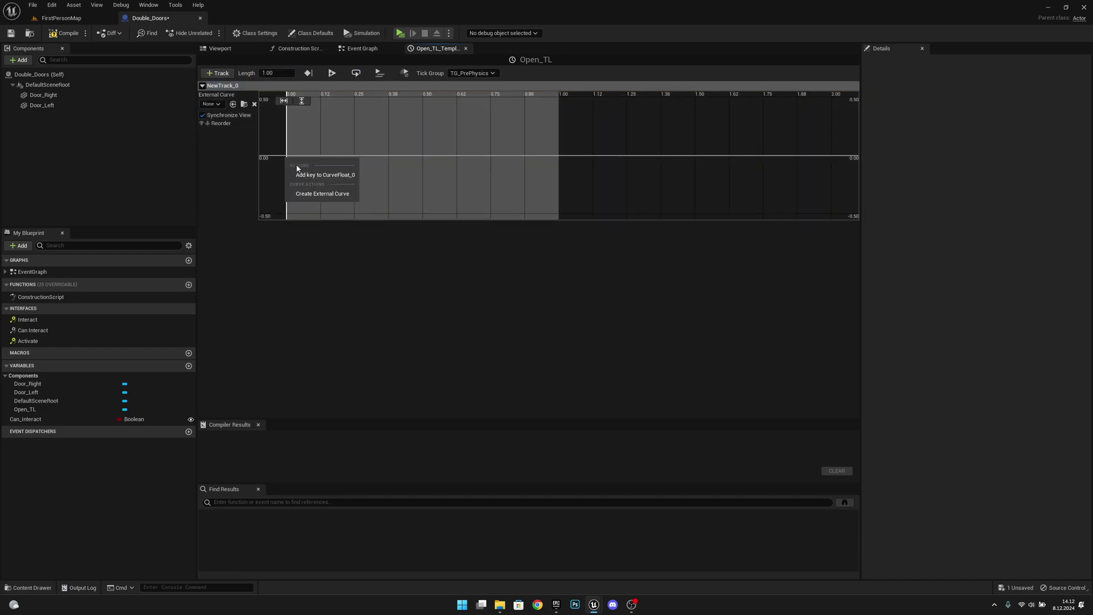
left_click(300, 174)
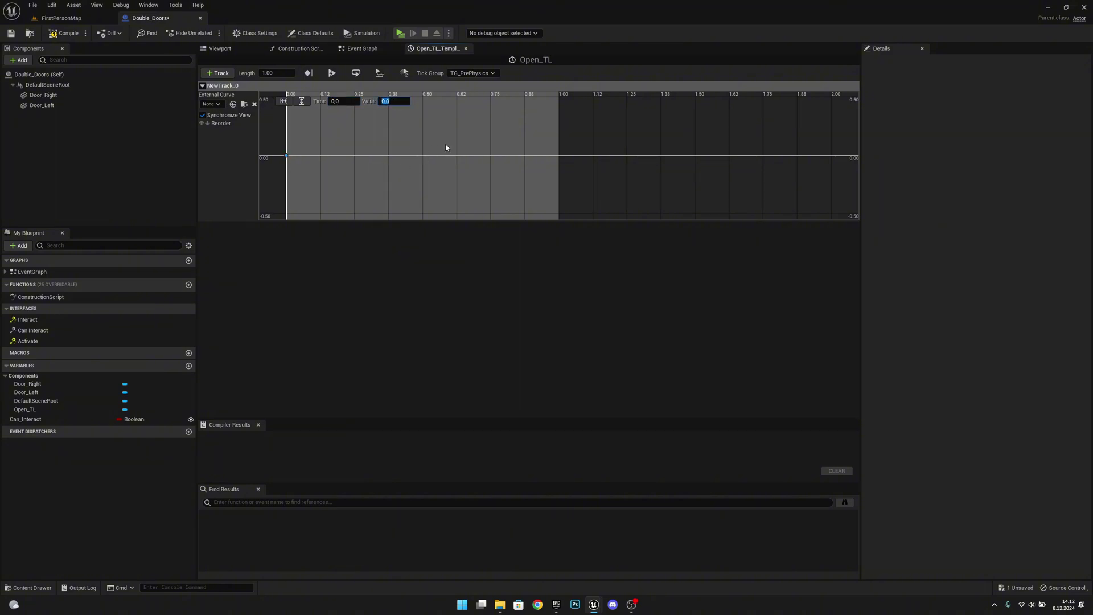
right_click(489, 134)
left_click(511, 152)
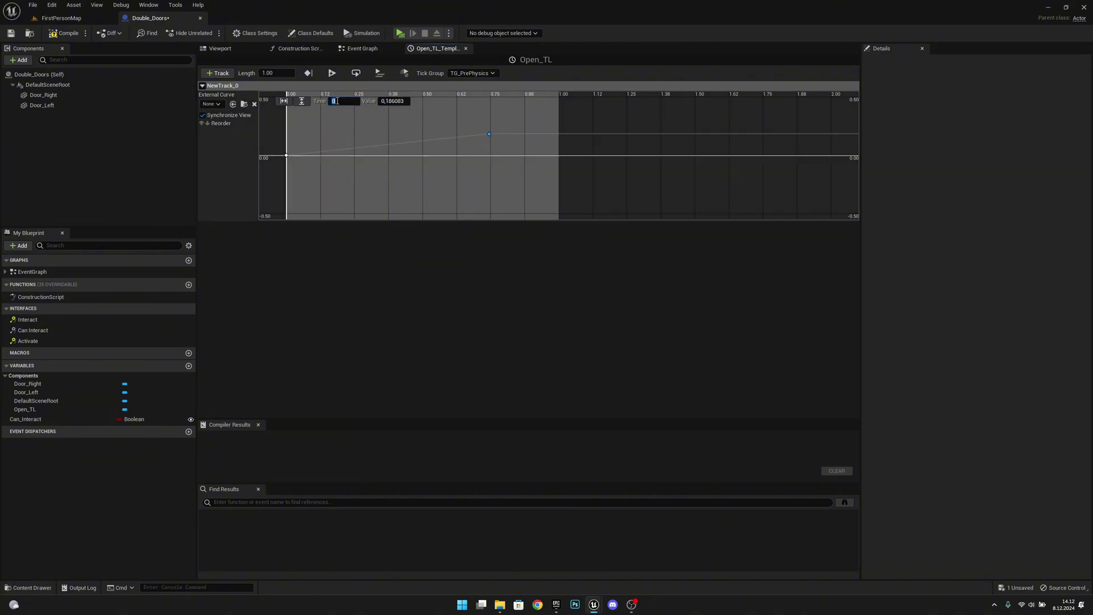
type("1,")
key("Return")
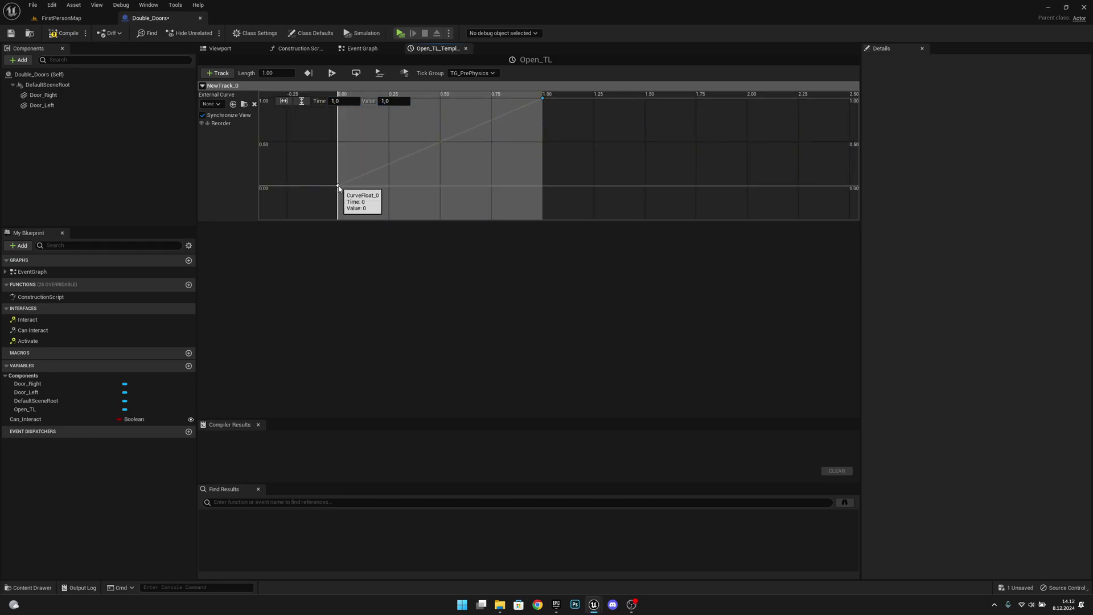
- Smooth the float curve's key interpolation, compile and save the blueprint, and close the timeline editor
right_click(340, 187)
left_click(368, 206)
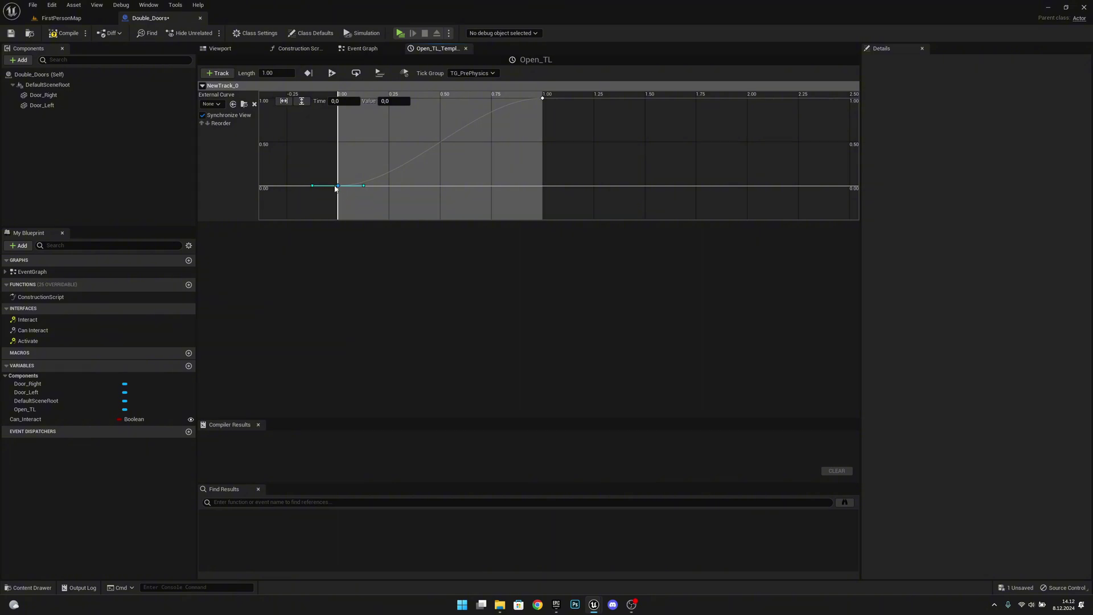
key("F7")
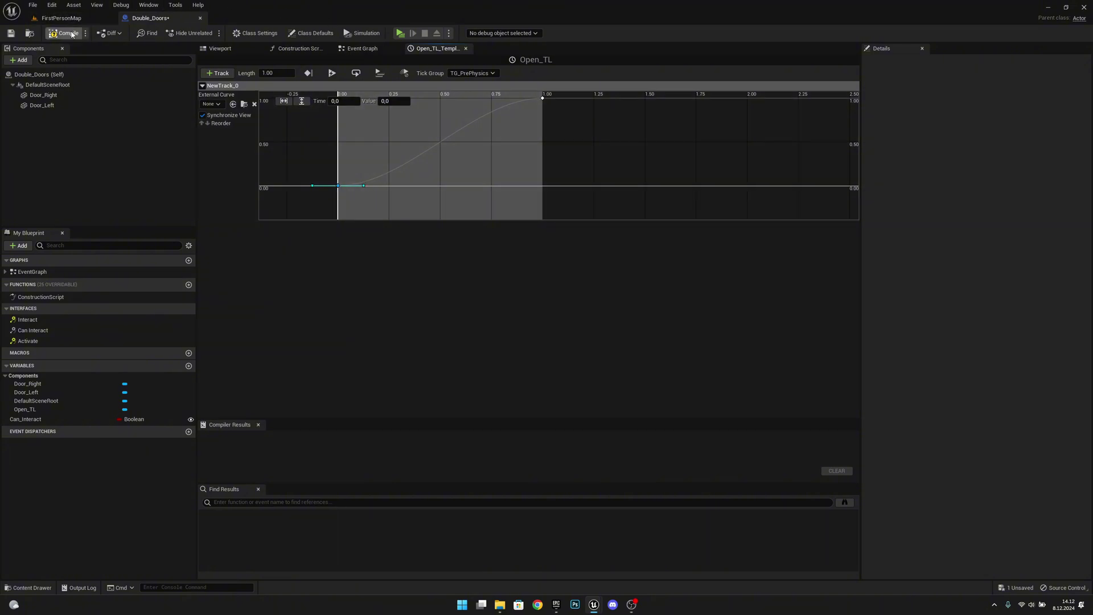
key("ctrl+s")
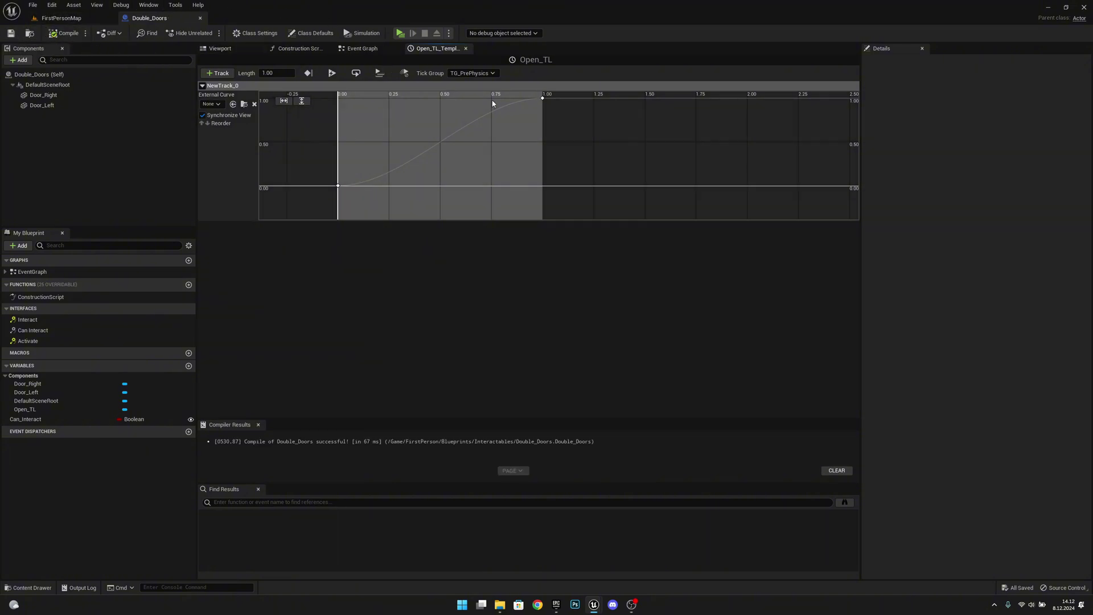
left_click(466, 48)
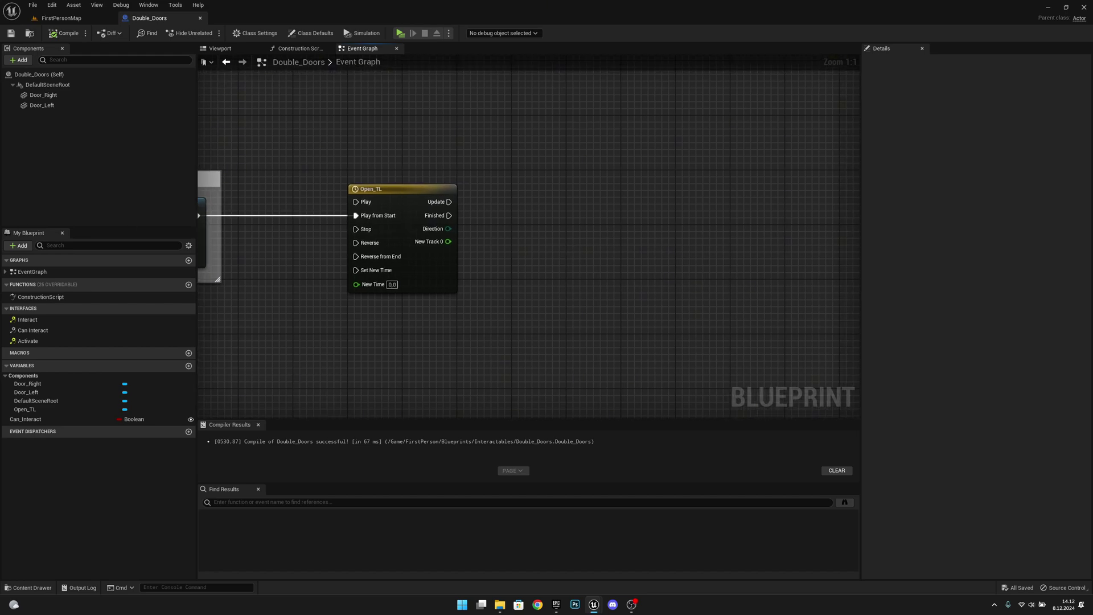
- Add a Door_Left reference after the timeline and create a Set Relative Location node that targets it
right_click_drag(800, 213, 636, 214)
left_click_drag(60, 105, 660, 223)
type("set")
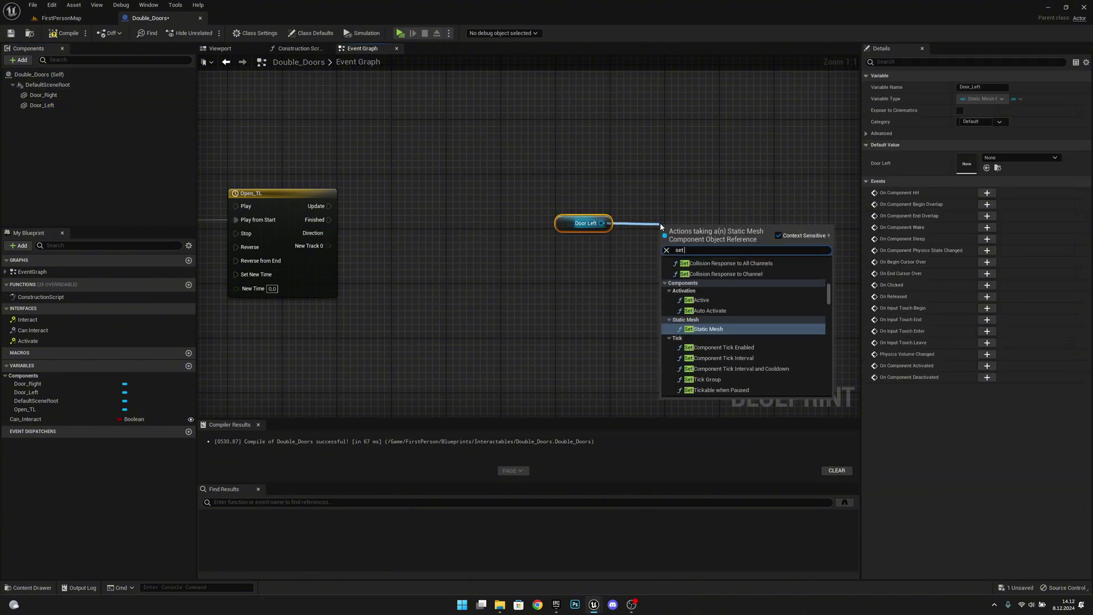
type(" relative loc")
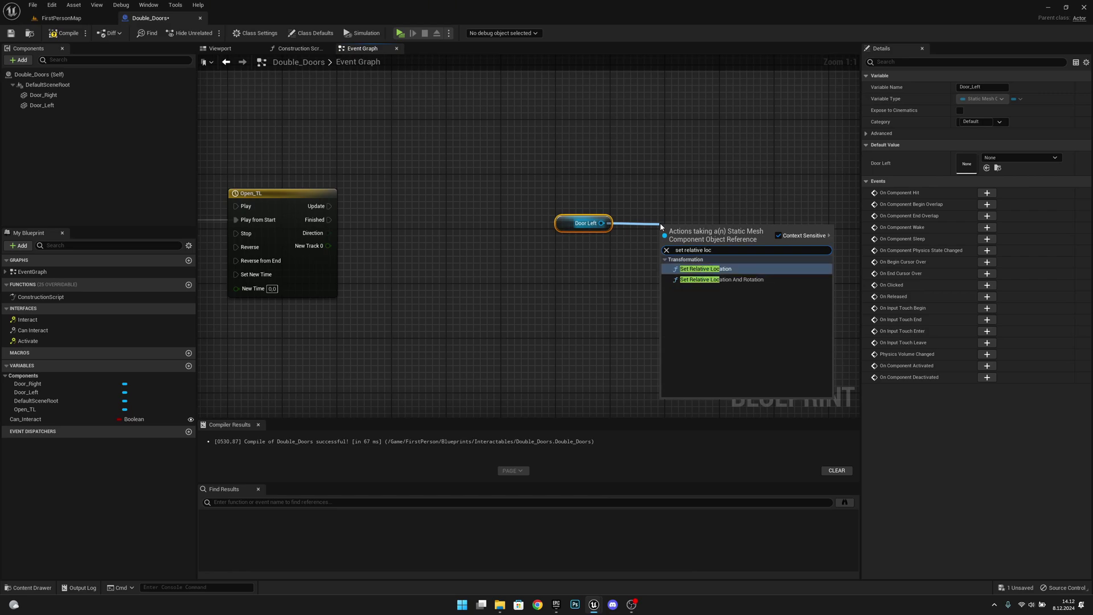
key("Return")
left_click_drag(688, 234, 674, 192)
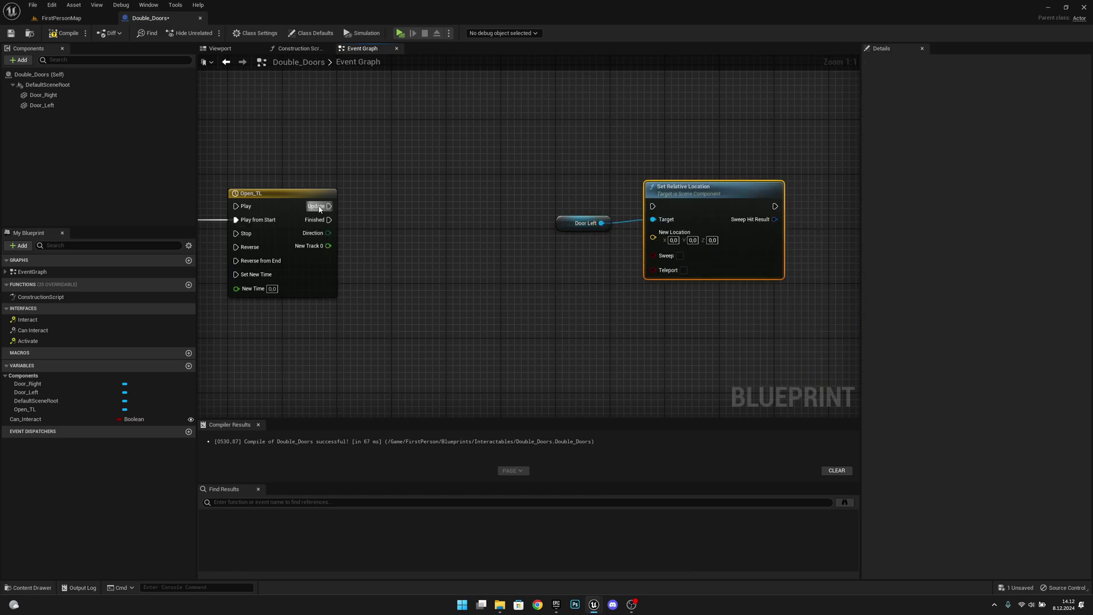
- Connect Open_TL's Update to Set Relative Location and feed its New Location from a Lerp (Vector) node with New Track 0 as Alpha
left_click_drag(329, 206, 584, 278)
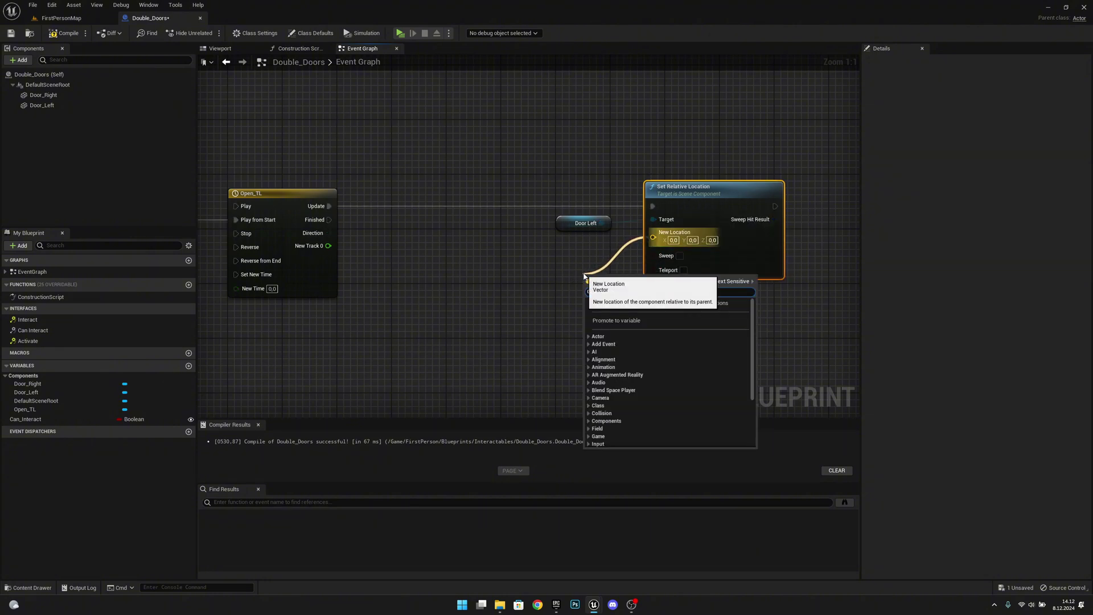
type("lerp")
key("Return")
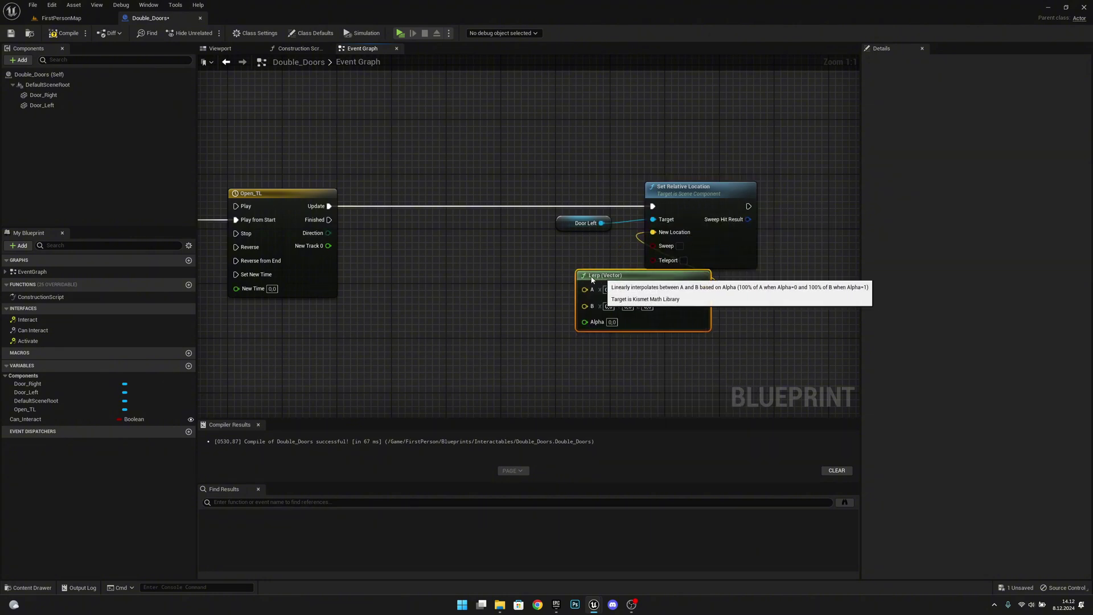
left_click_drag(608, 282, 502, 251)
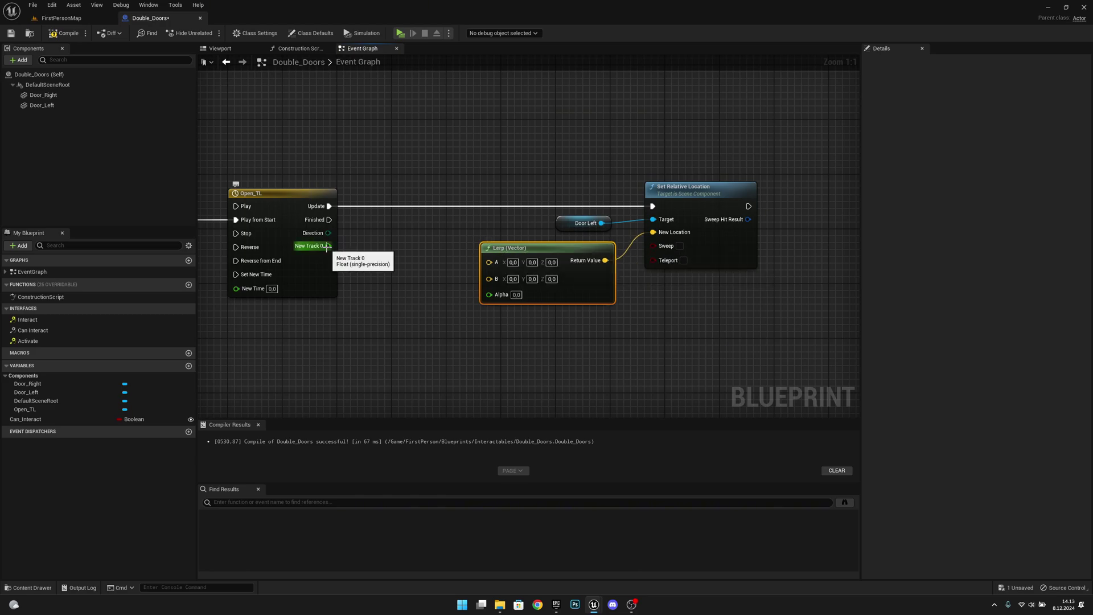
left_click_drag(333, 248, 500, 299)
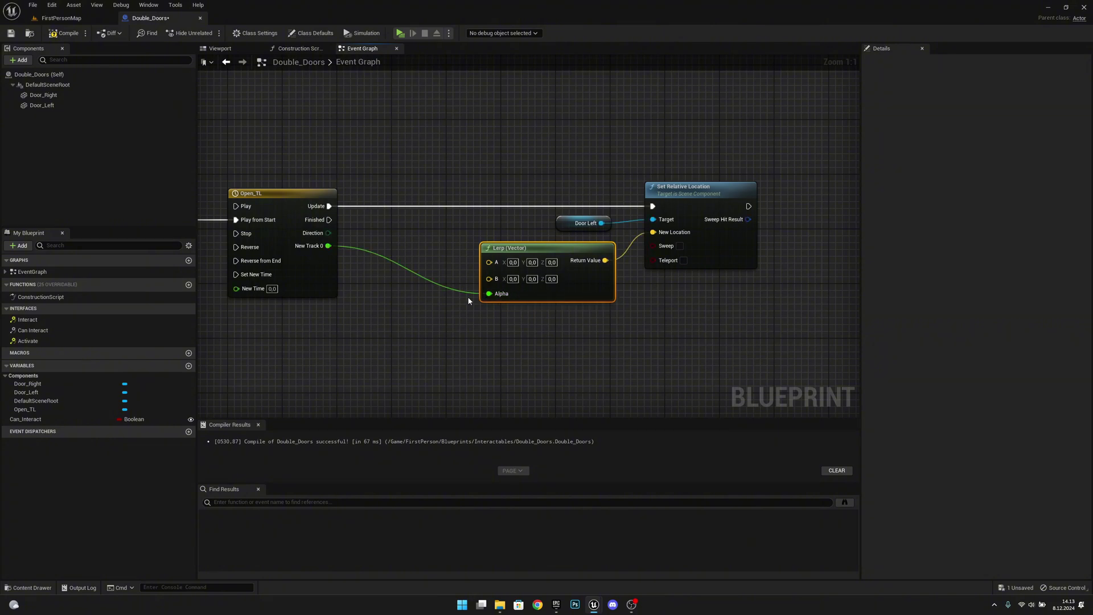
- Try to copy Door_Left's location from its transform into the Lerp (Vector) node's A input
right_click_drag(590, 368, 566, 356)
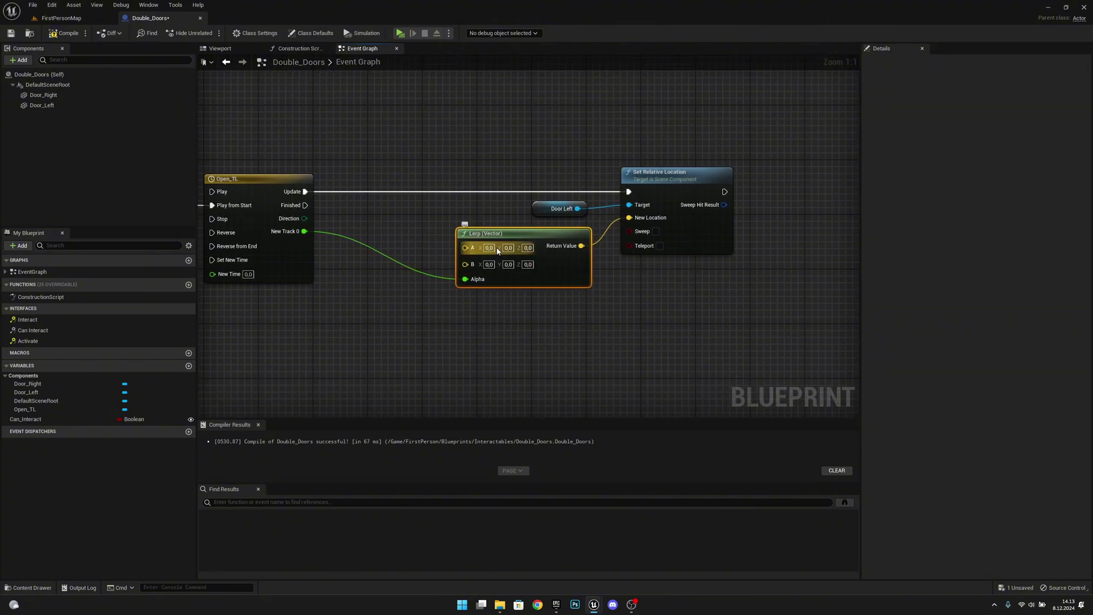
left_click(215, 49)
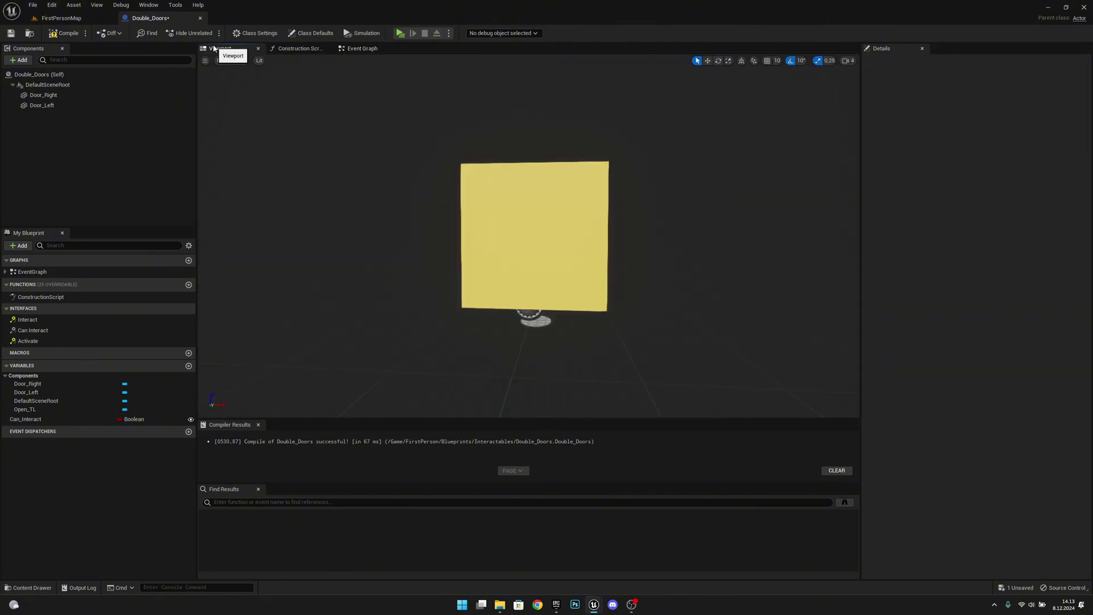
left_click(50, 106)
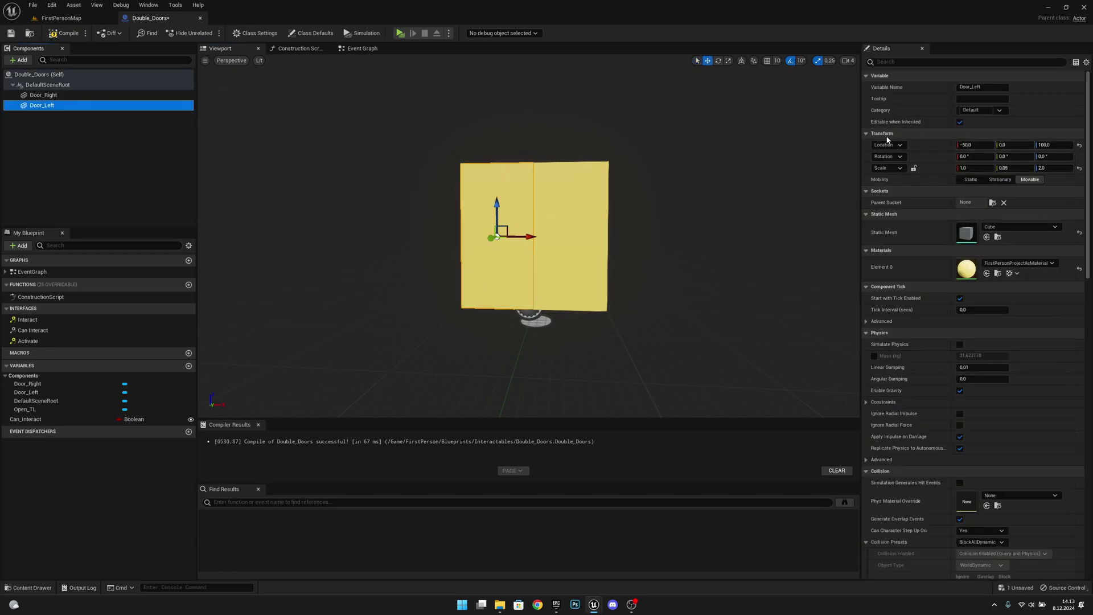
right_click(933, 145)
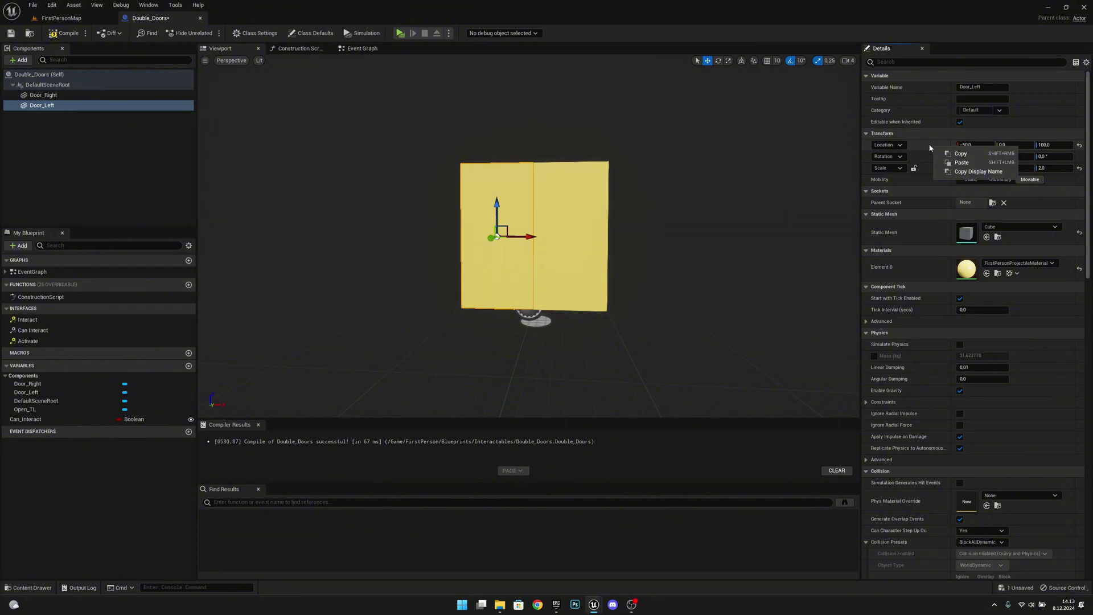
left_click(952, 154)
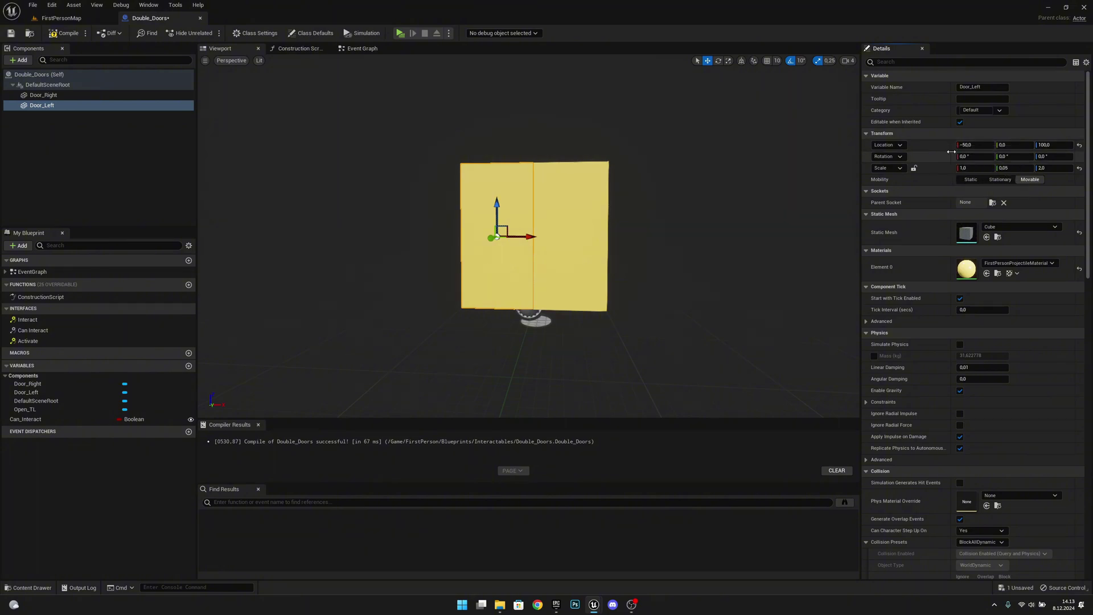
left_click(364, 49)
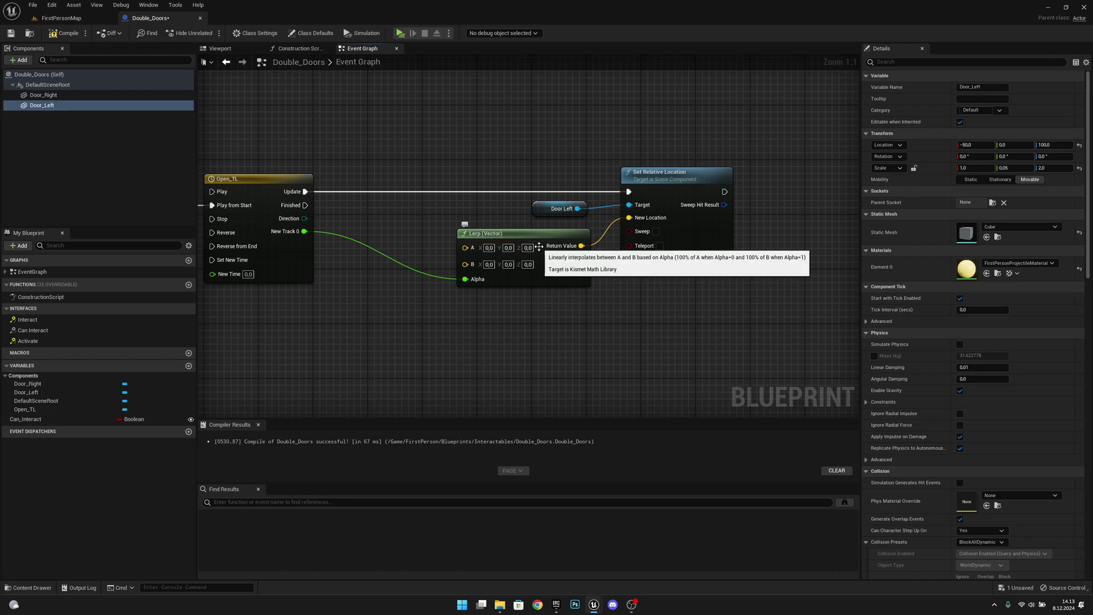
right_click(471, 247)
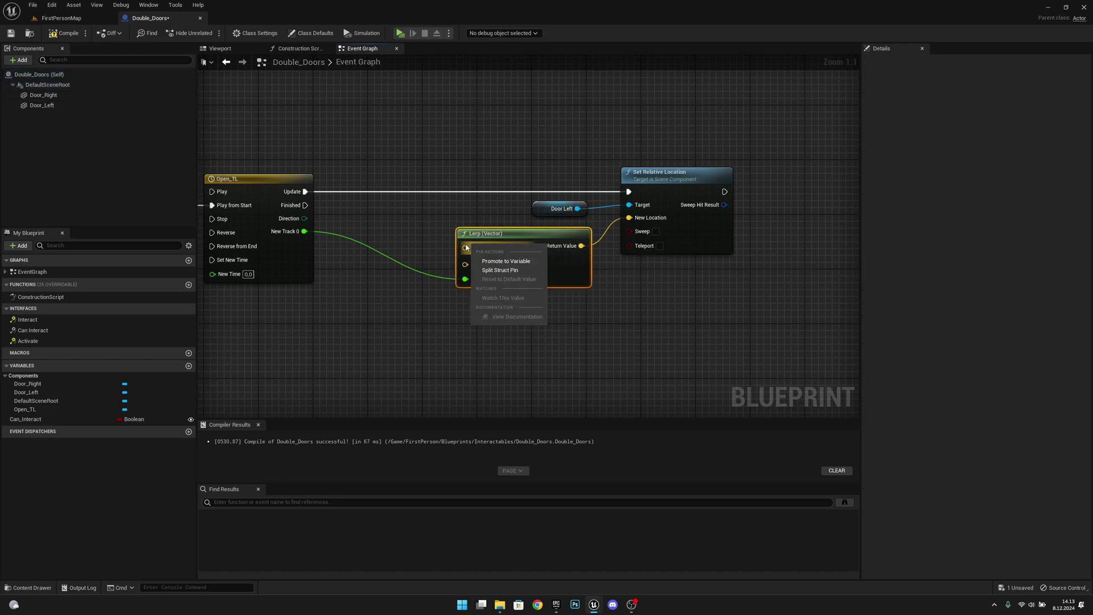
right_click(473, 246)
key("Escape")
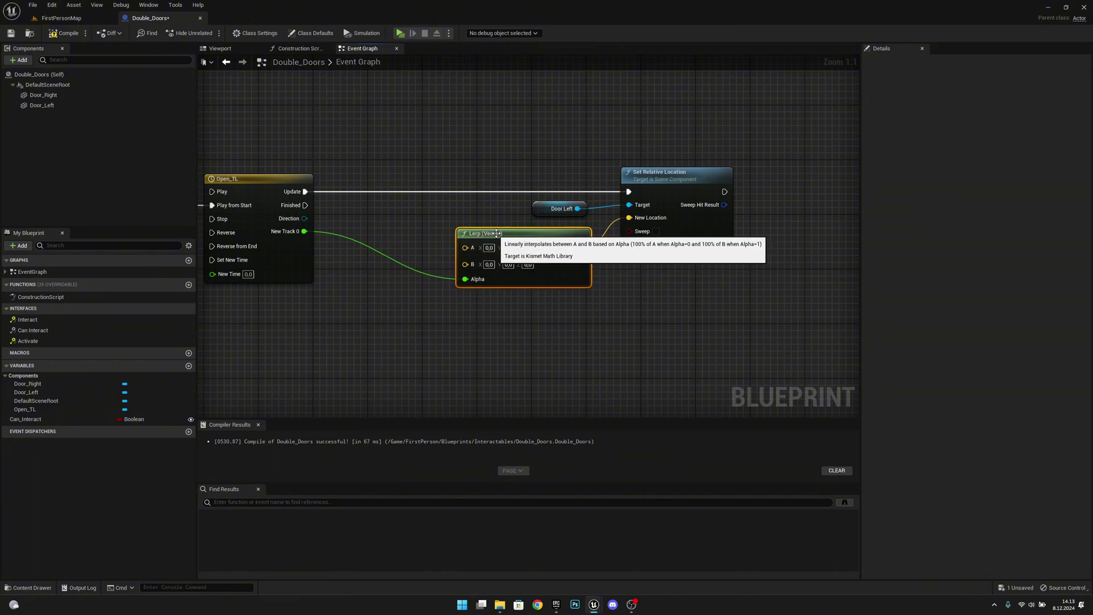
- Check Door_Left's location and enter it in the Lerp node's A input as X -50 and Z 100
left_click(237, 54)
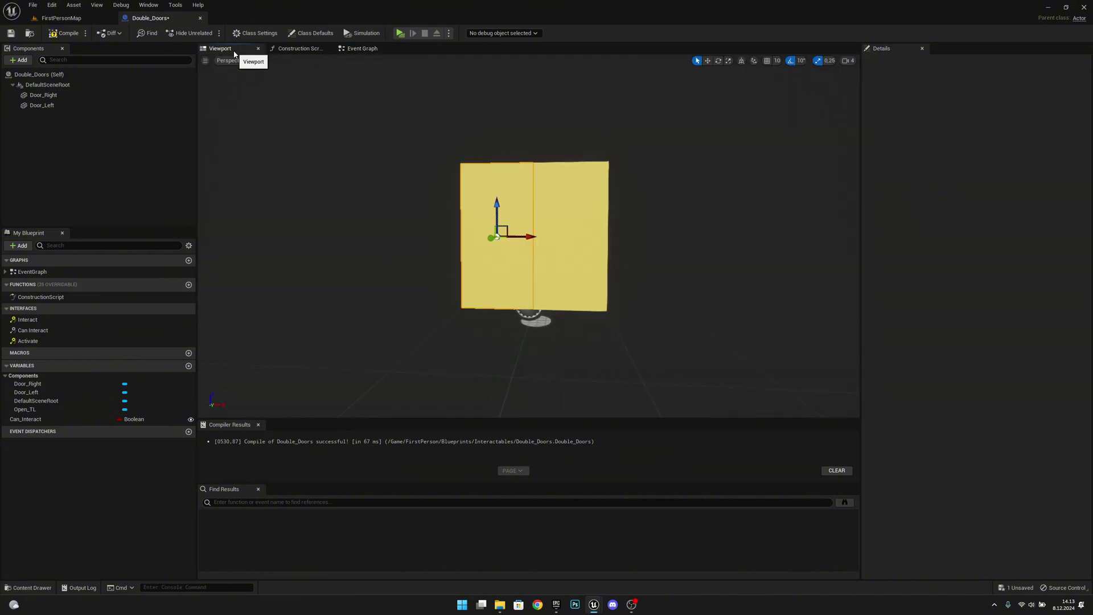
left_click(100, 106)
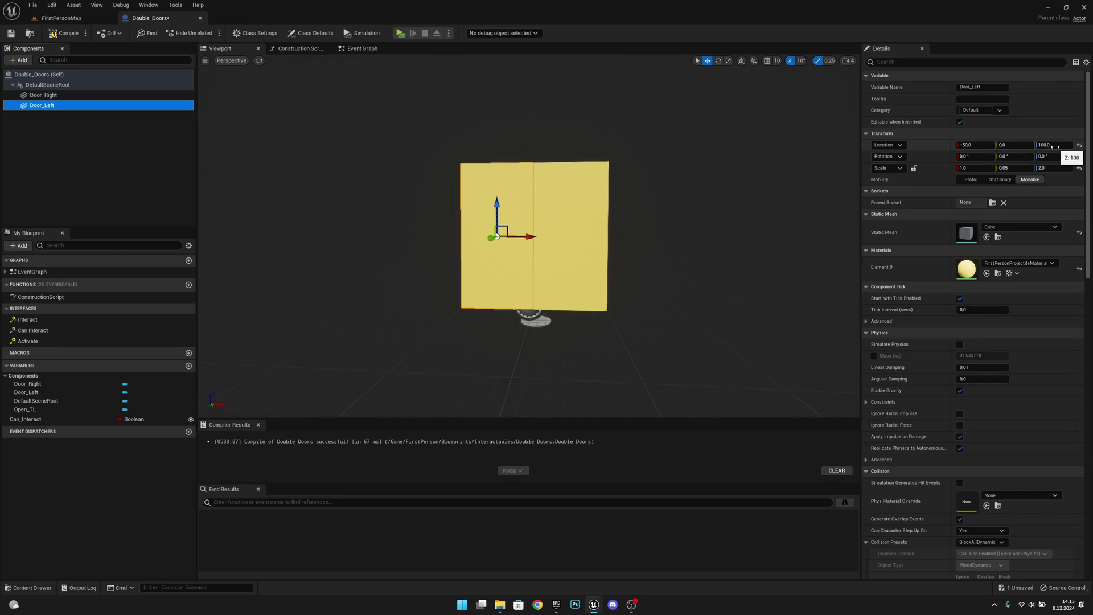
left_click(362, 49)
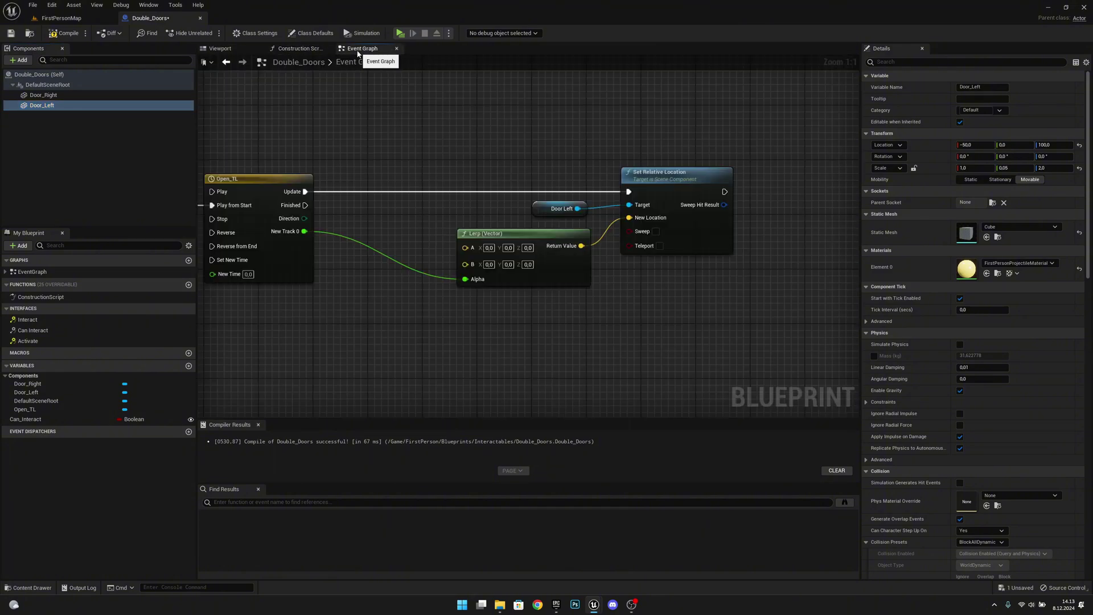
left_click(489, 248)
type("-50")
key("Return")
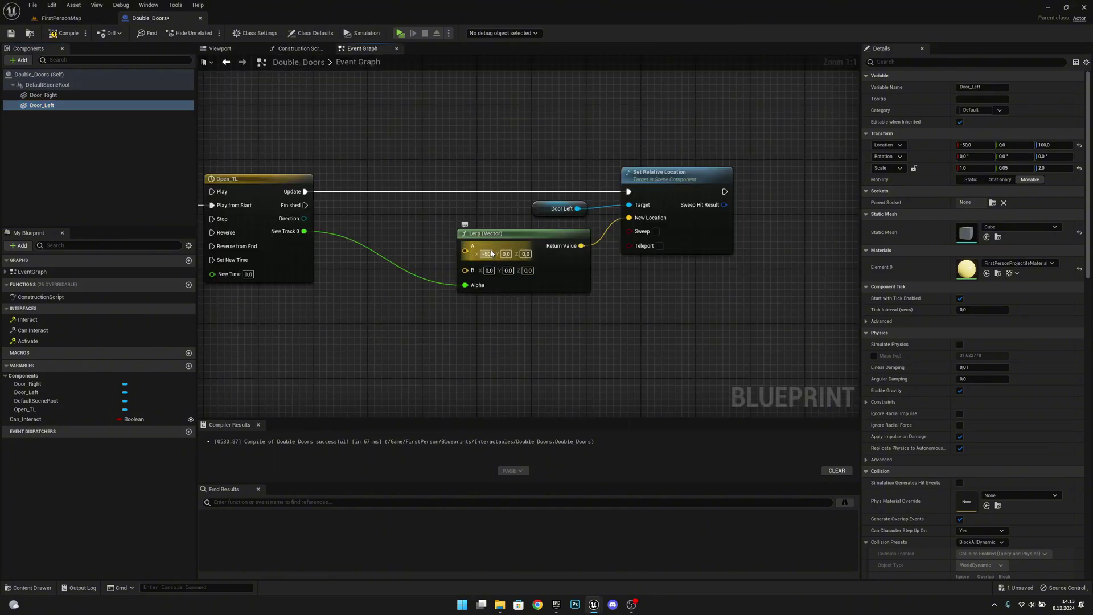
left_click(492, 254)
left_click(529, 254)
type("100")
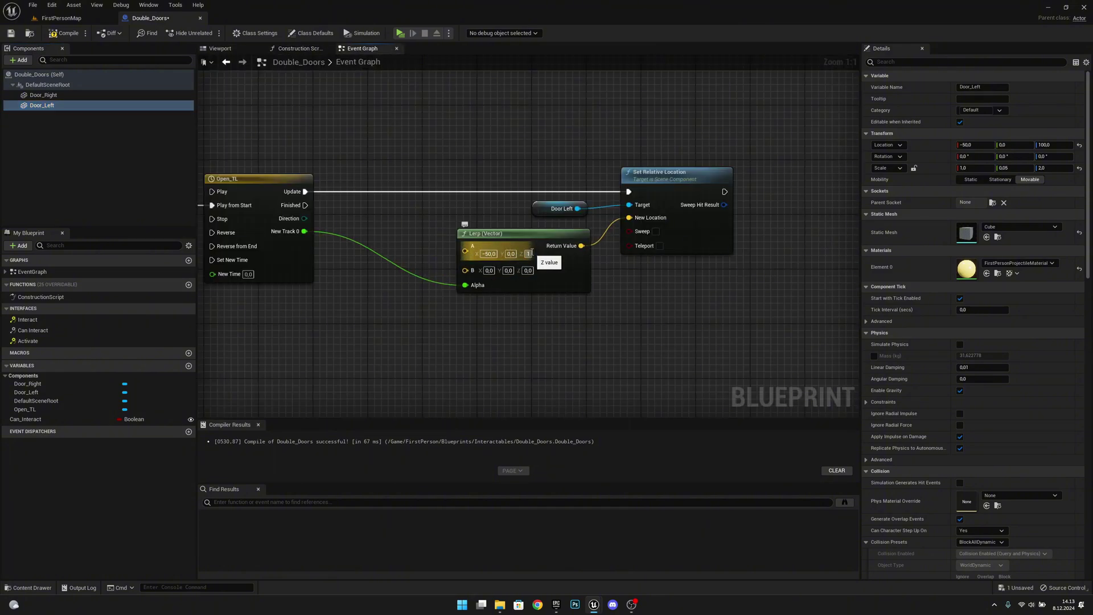
key("Return")
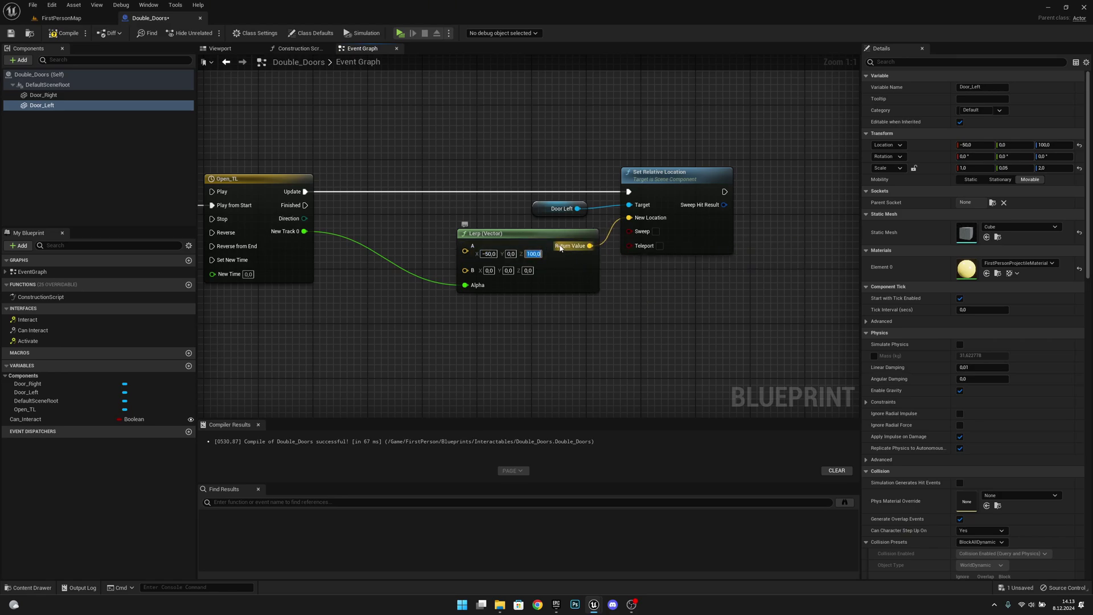
left_click(544, 238)
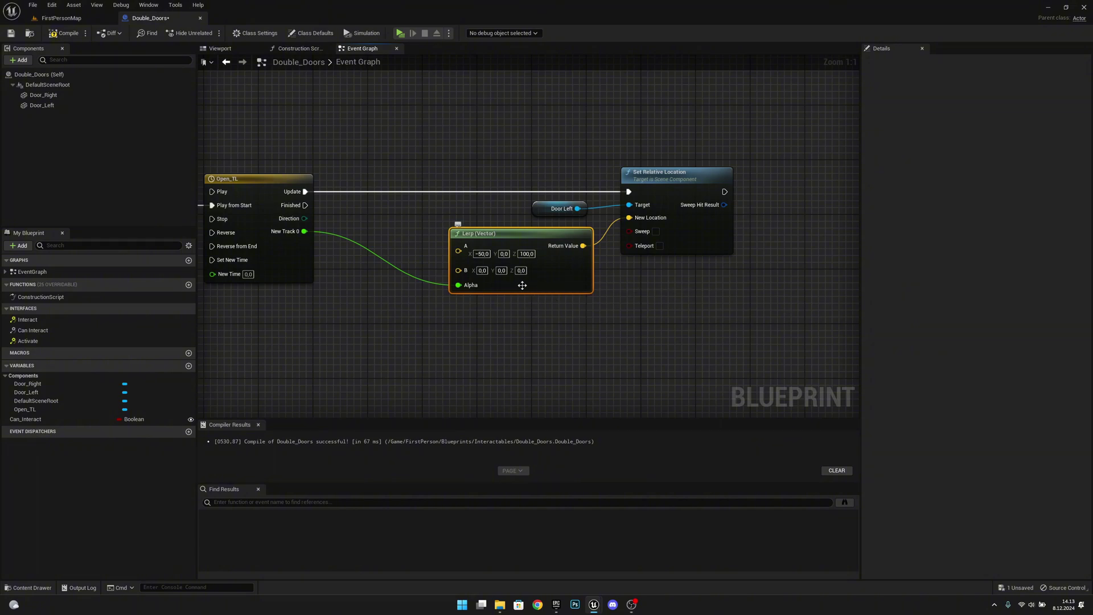
- Try out Door_Left's open position by moving it along X to -150, and undo the move
right_click_drag(315, 227, 330, 218)
mouse_move(255, 206)
right_mouse_down()
mouse_move(341, 185)
mouse_move(368, 196)
right_mouse_up()
right_click_drag(206, 166, 286, 176)
right_click_drag(735, 304, 532, 299)
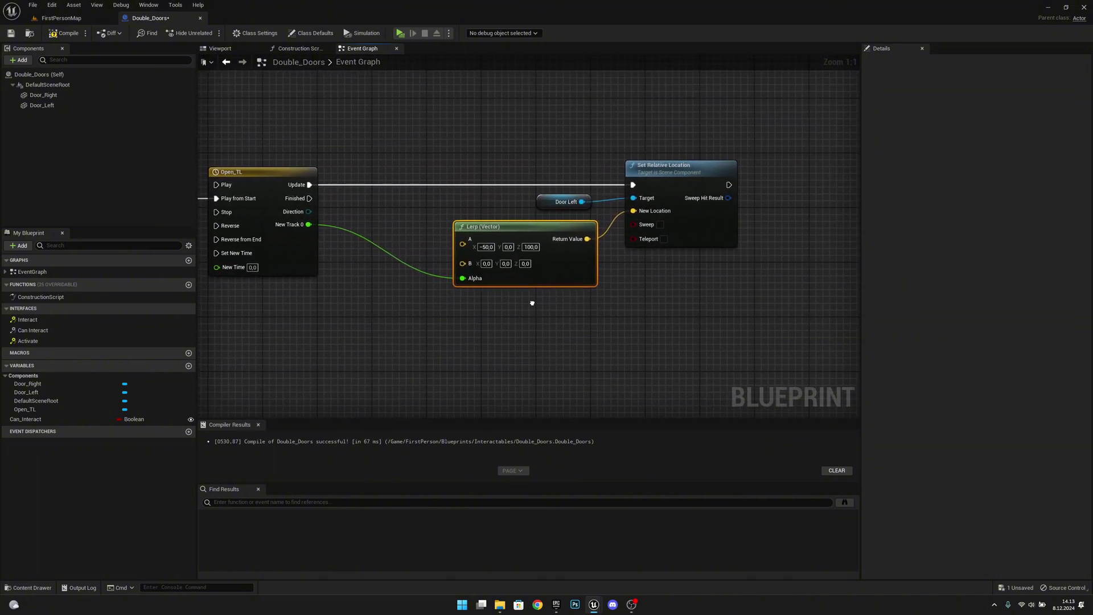
left_click(220, 49)
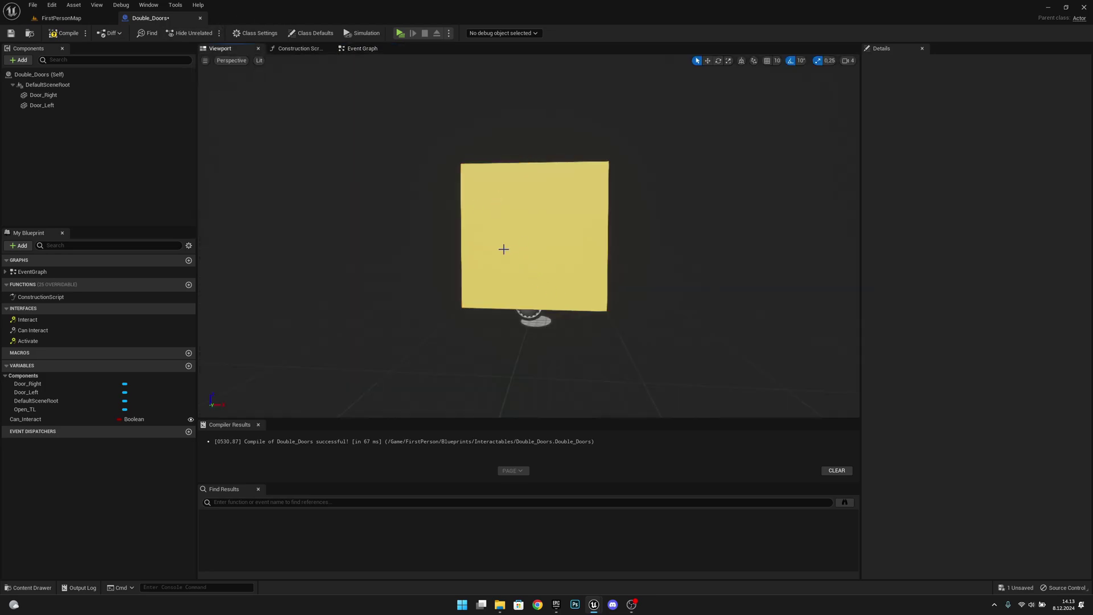
left_click(504, 249)
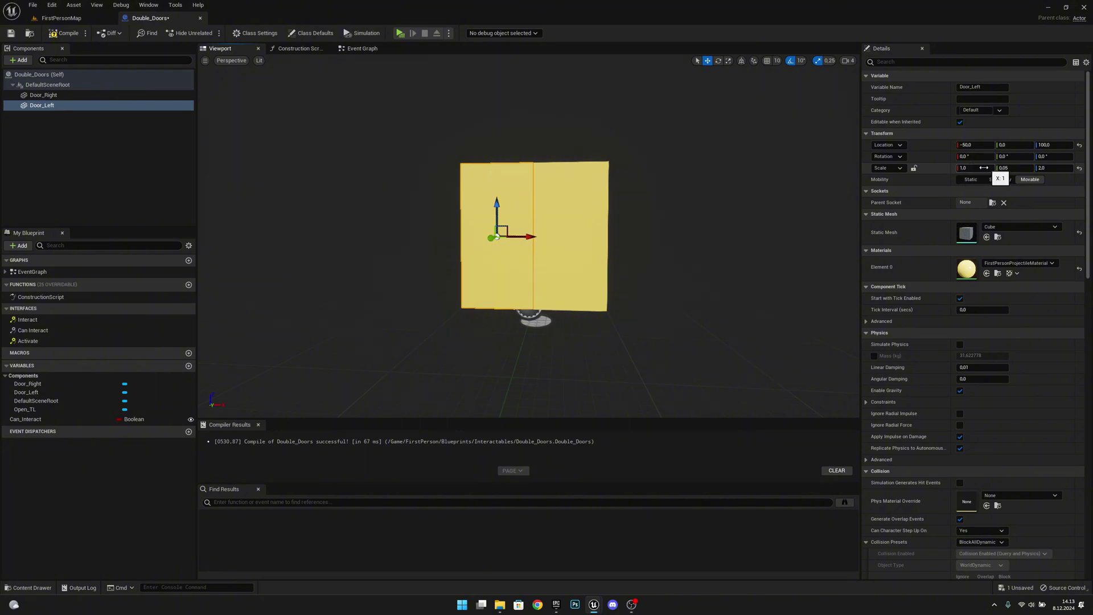
left_click_drag(529, 234, 456, 233)
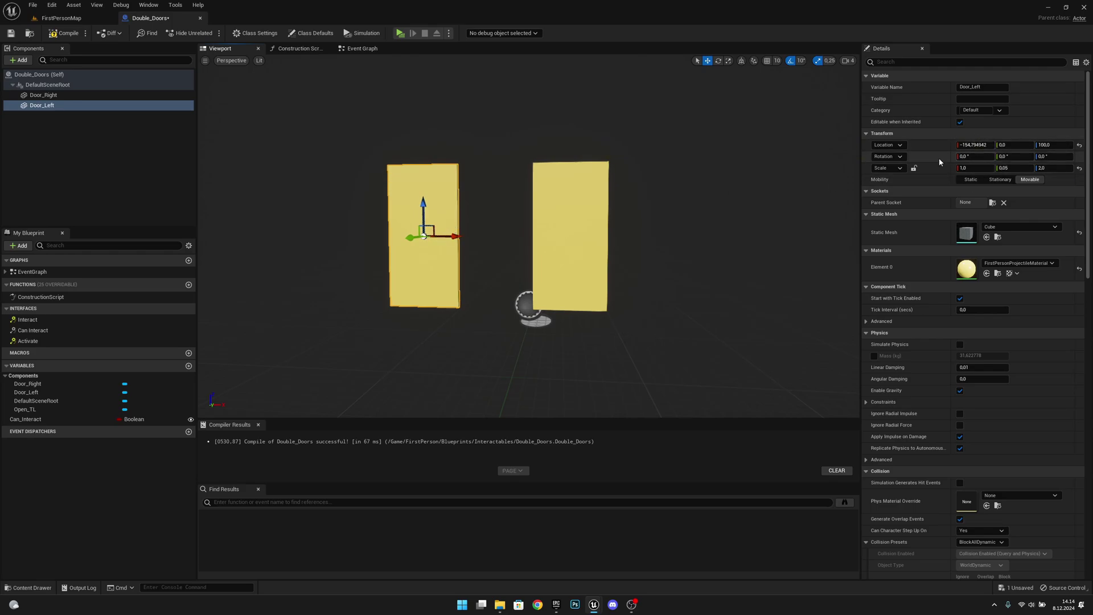
key("ctrl+z")
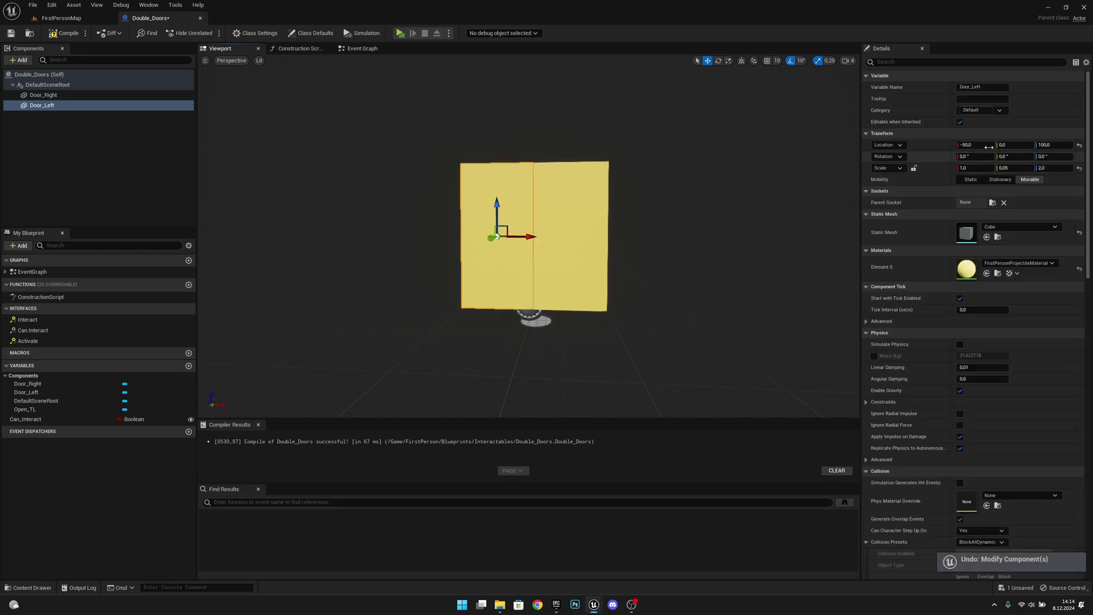
type("-150")
key("Return")
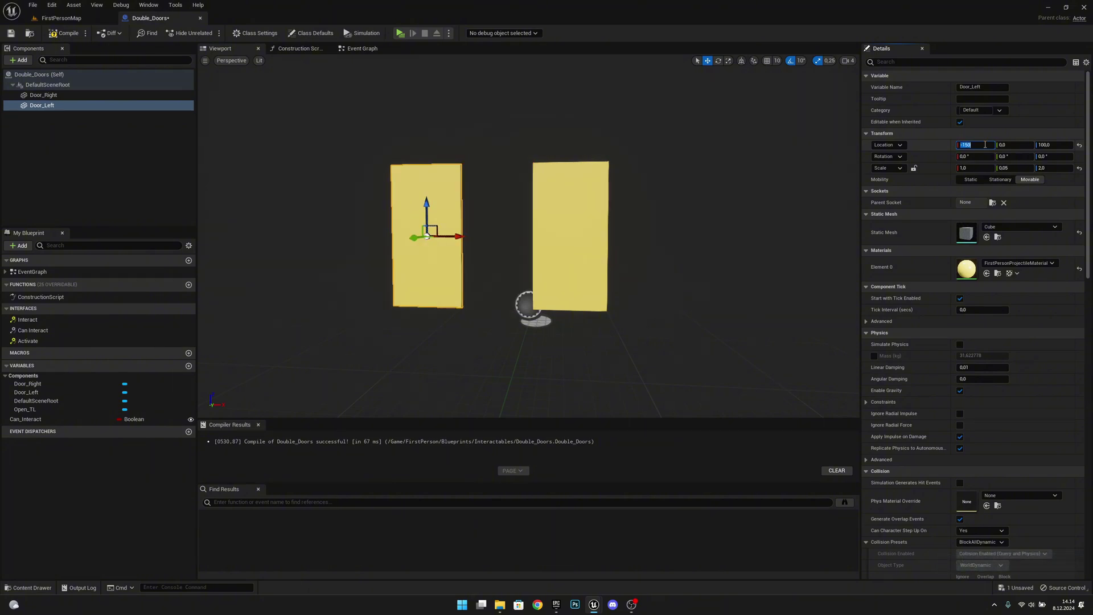
key("ctrl+z")
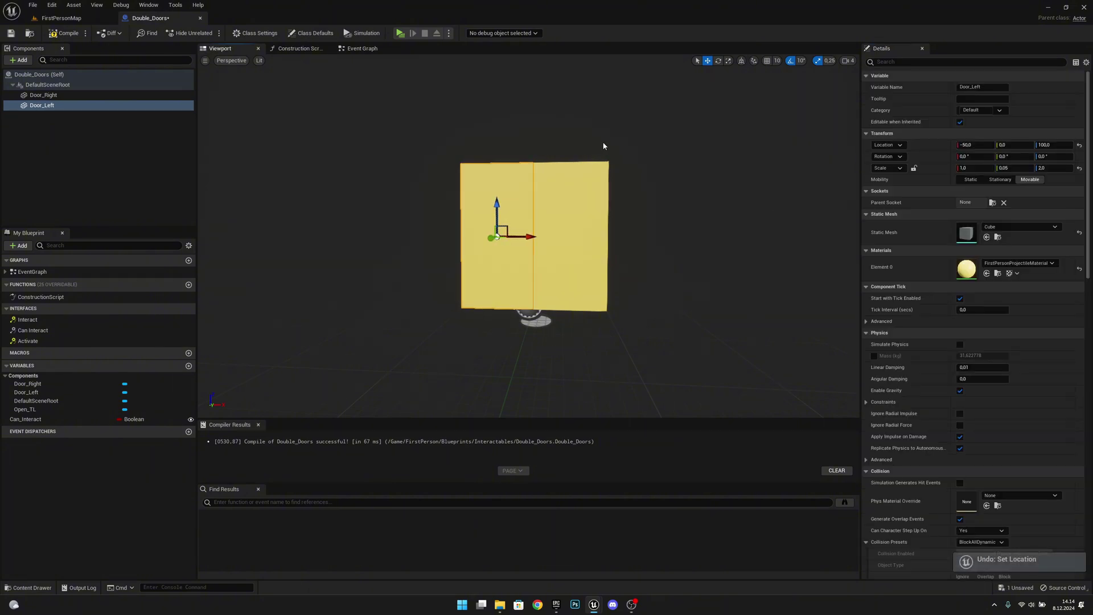
- Set the B input of Door_Left's Lerp (Vector) node to X -150 and Z 100 in the Event Graph
left_click(360, 50)
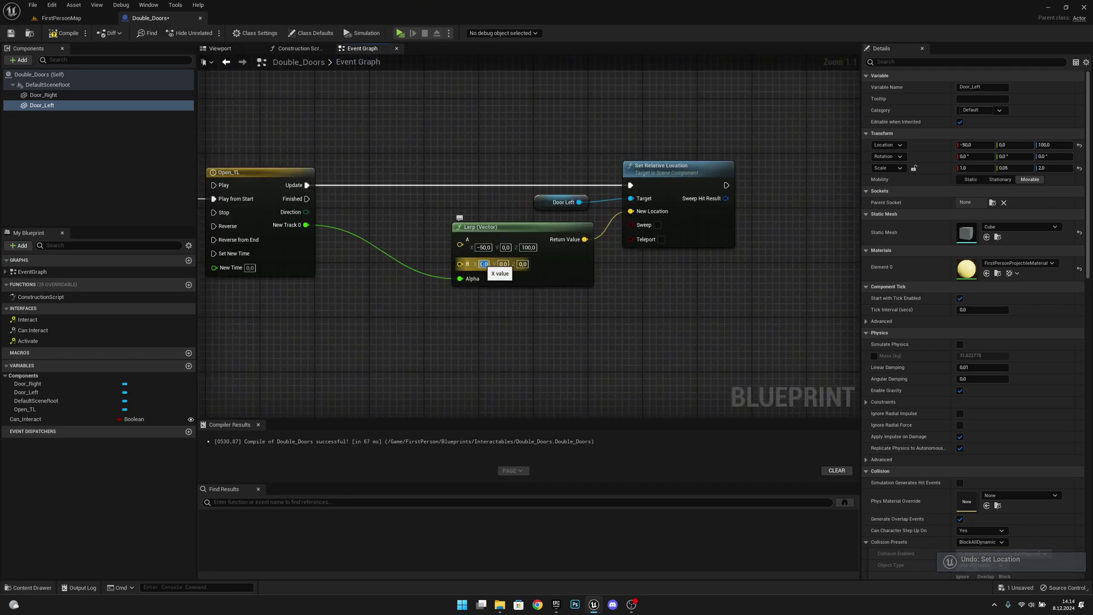
left_click(481, 264)
type("-150")
key("Return")
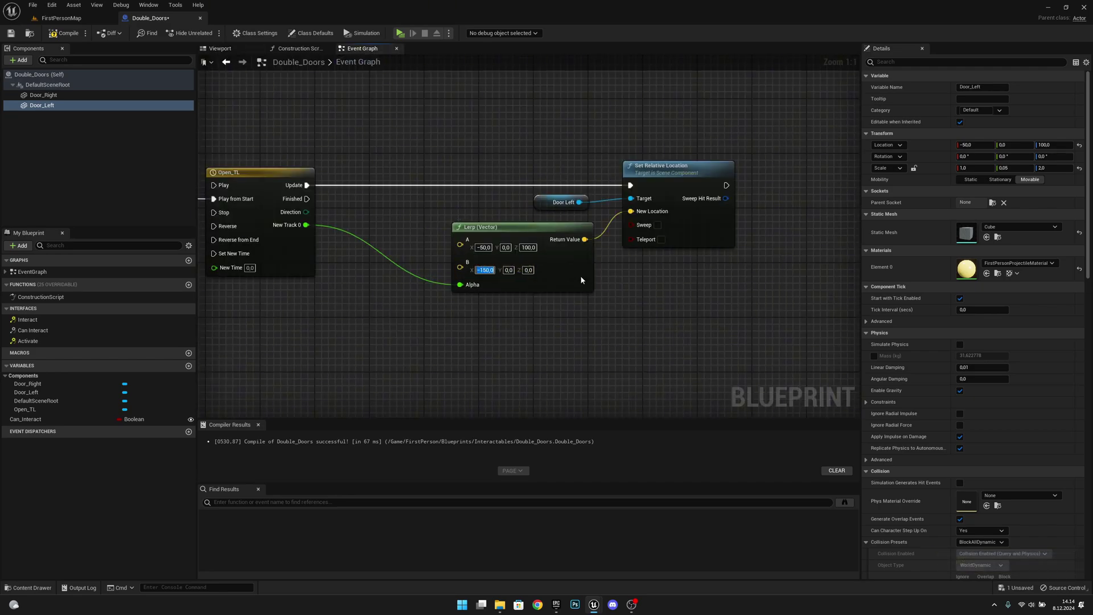
left_click(528, 270)
type("100")
key("Return")
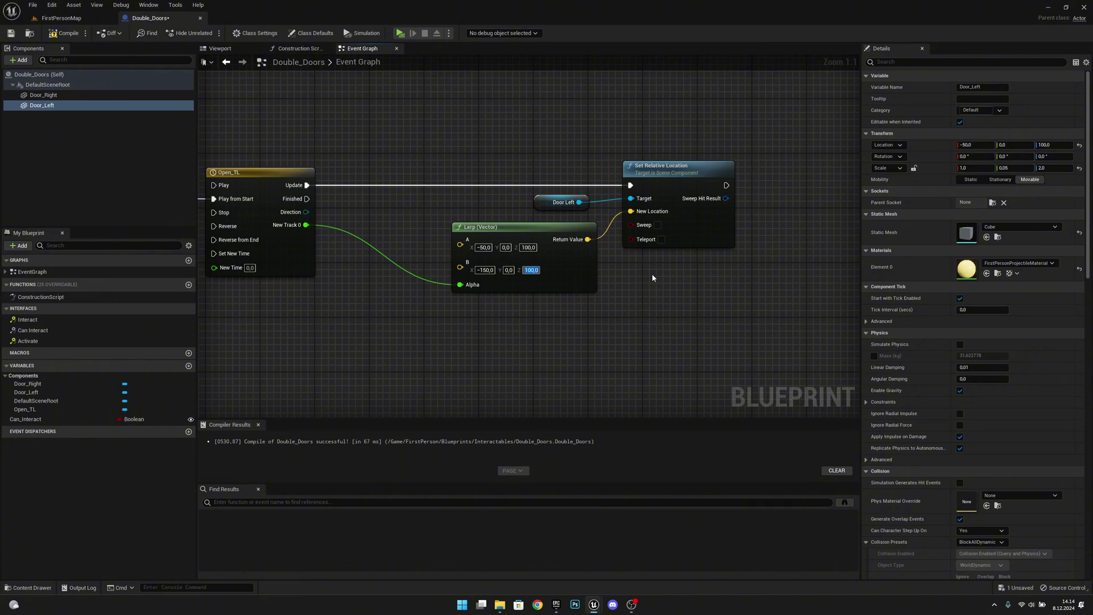
- Duplicate the Door Left, Lerp (Vector) and Set Relative Location nodes and chain the copy after the first Set Relative Location
right_click_drag(684, 331, 609, 309)
left_click(512, 193)
left_click_drag(671, 305, 375, 151)
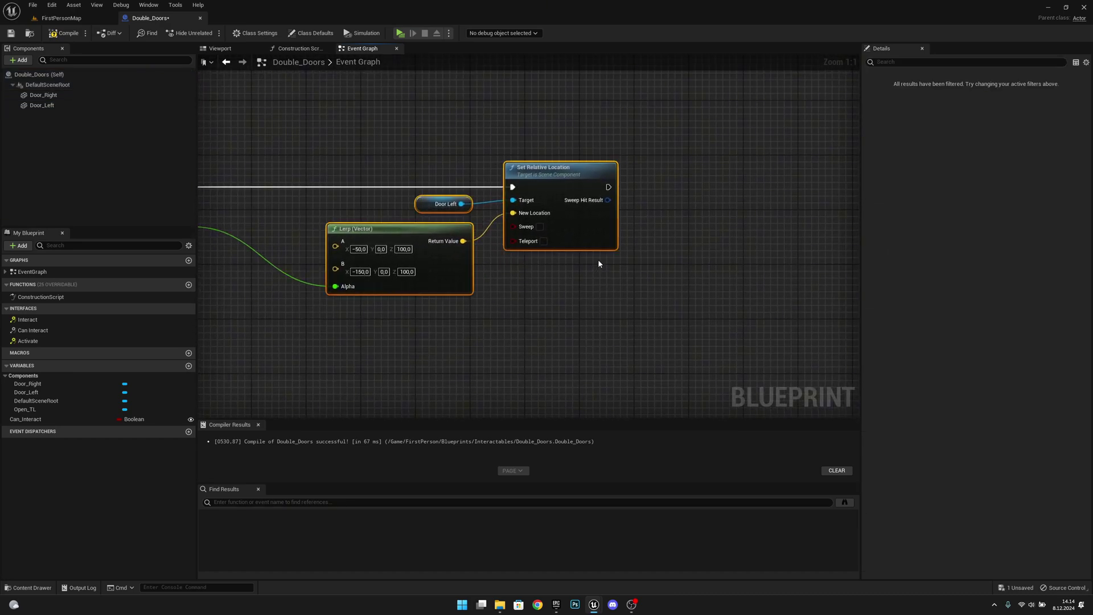
key("ctrl+c")
right_click_drag(765, 244, 559, 250)
key("ctrl+v")
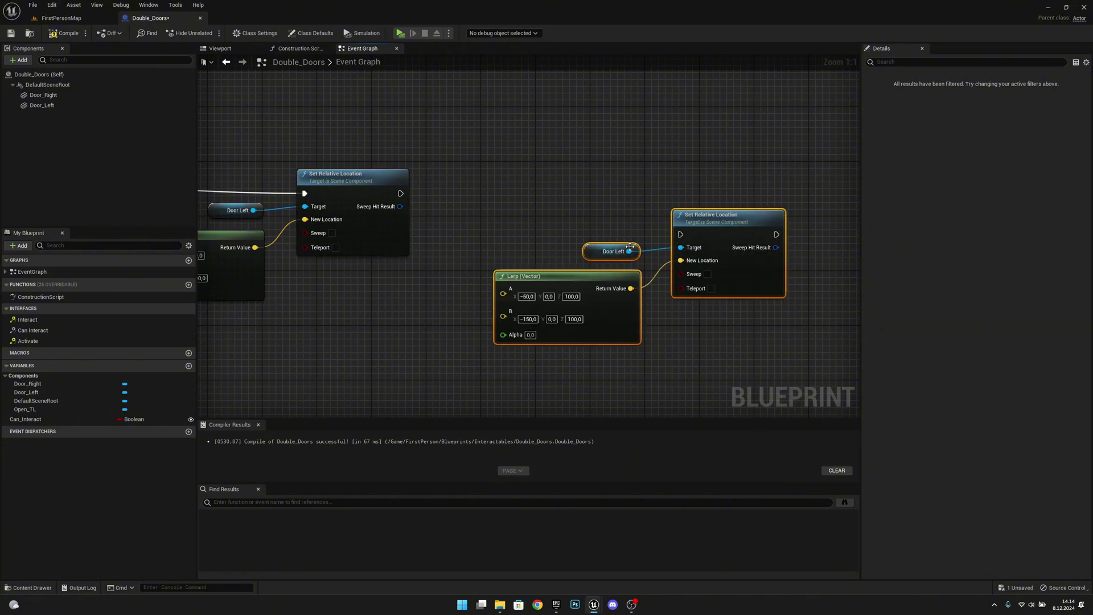
left_click_drag(710, 216, 683, 196)
left_click_drag(400, 193, 629, 212)
left_click_drag(659, 198, 686, 186)
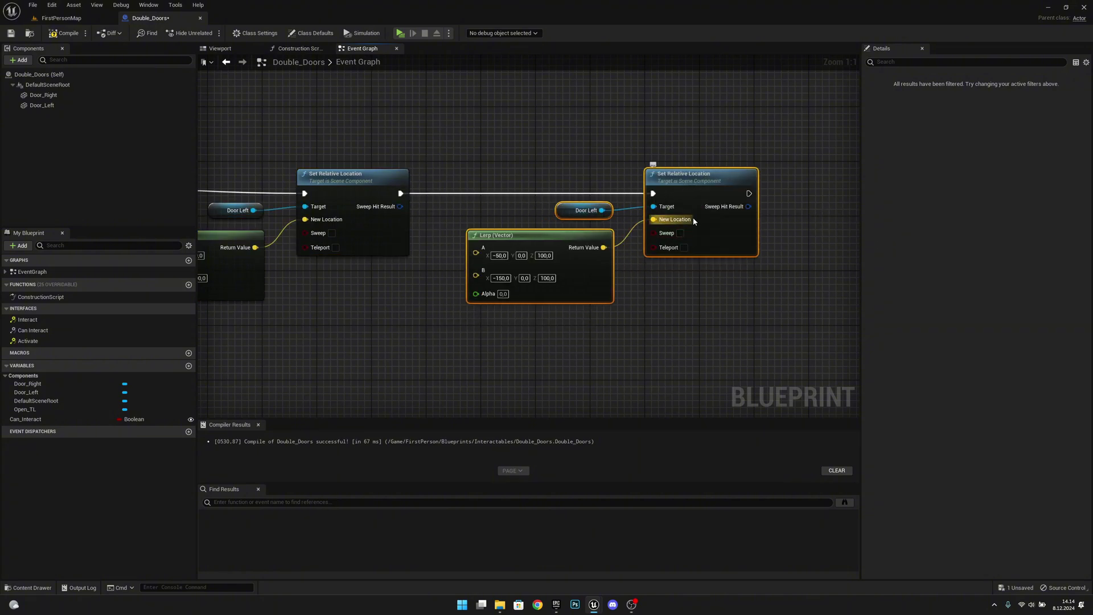
- Replace the copied Door Left reference with a Door_Right reference as the second Set Relative Location's target
right_click_drag(614, 164, 585, 138)
left_click(561, 186)
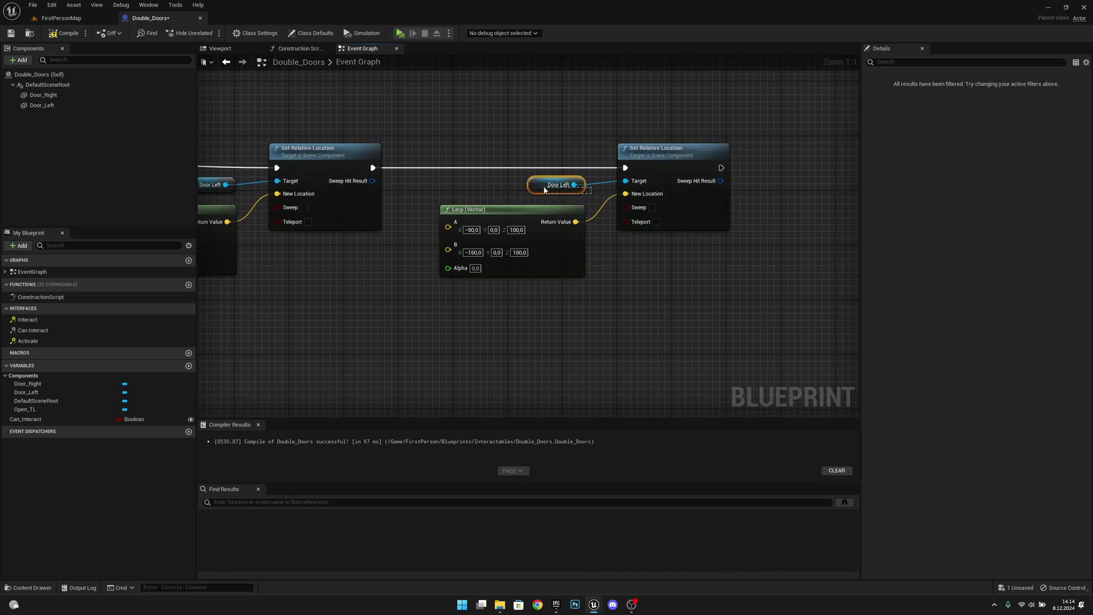
key("Delete")
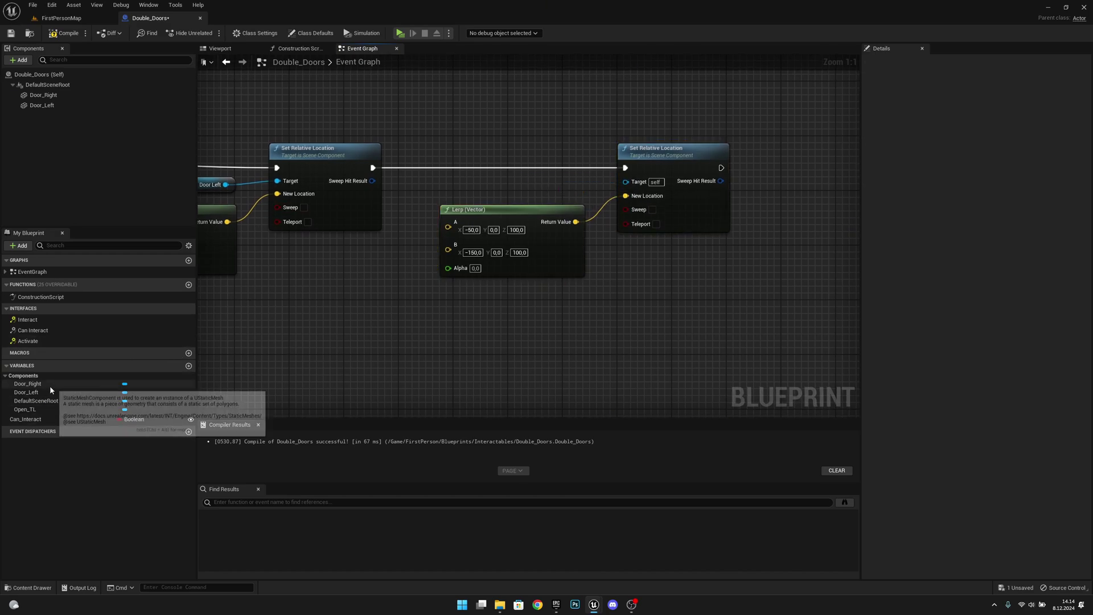
left_click_drag(49, 384, 630, 181)
left_click(562, 198)
- Connect Open_TL's New Track 0 to the second Lerp's Alpha, routing the wire below the nodes with two reroute points
right_click_drag(537, 405, 701, 373)
right_click_drag(366, 285, 511, 292)
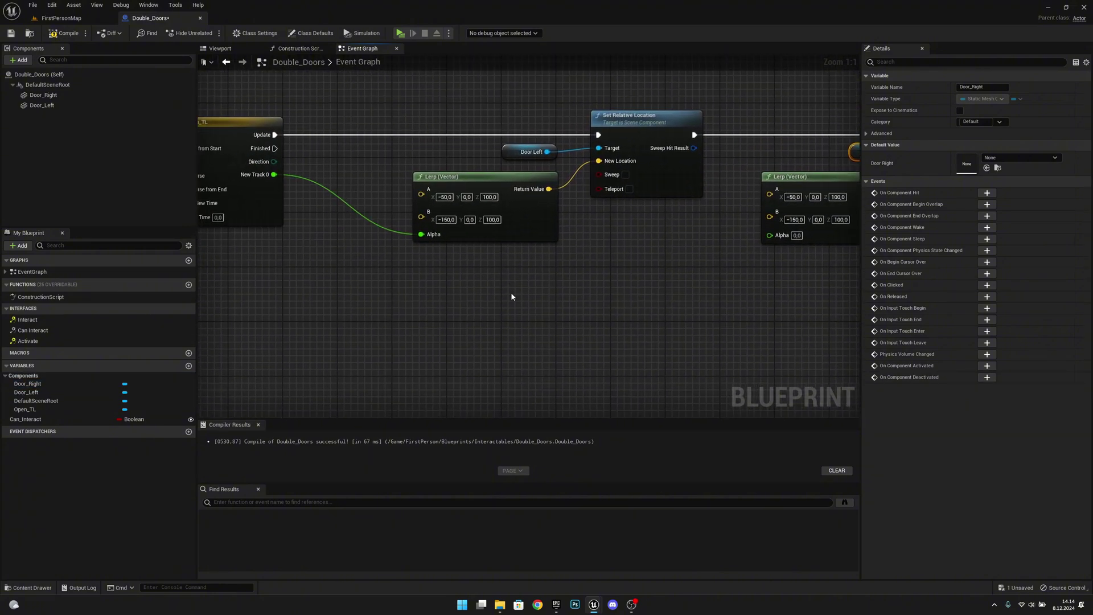
double_click(390, 232)
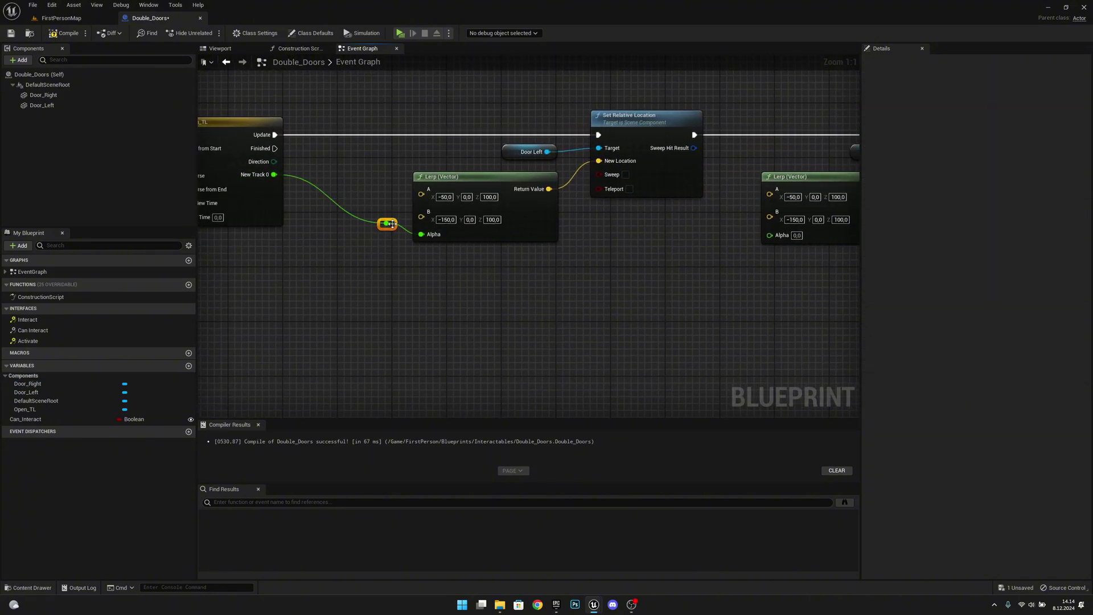
left_click_drag(392, 236, 738, 263)
double_click(737, 233)
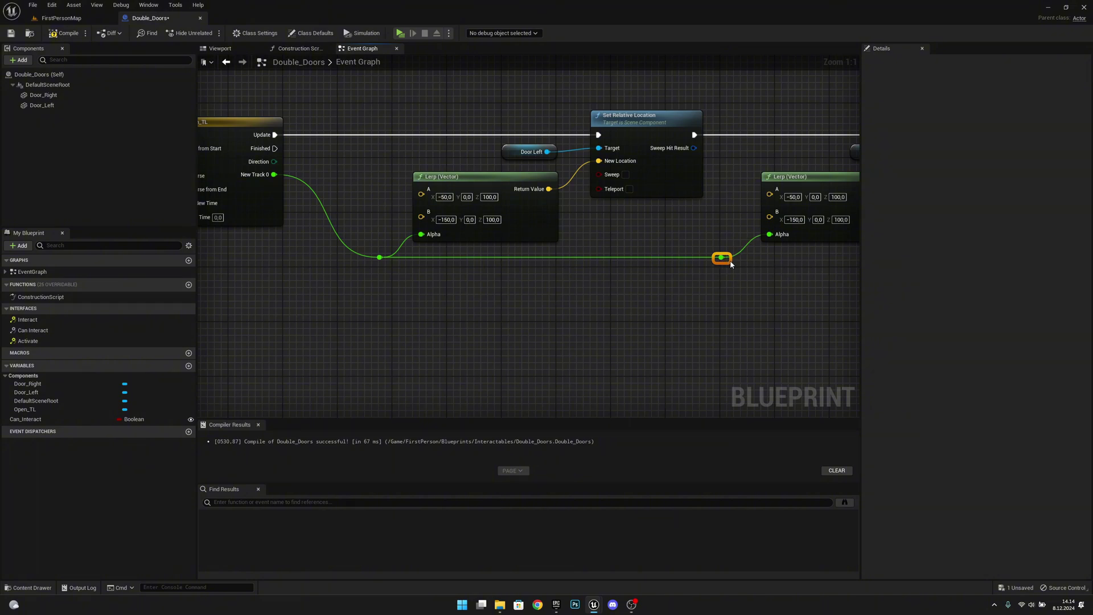
- Check Door_Right's location and set its Lerp node's A input to X 50 and B input to X 150
right_click_drag(782, 301, 534, 302)
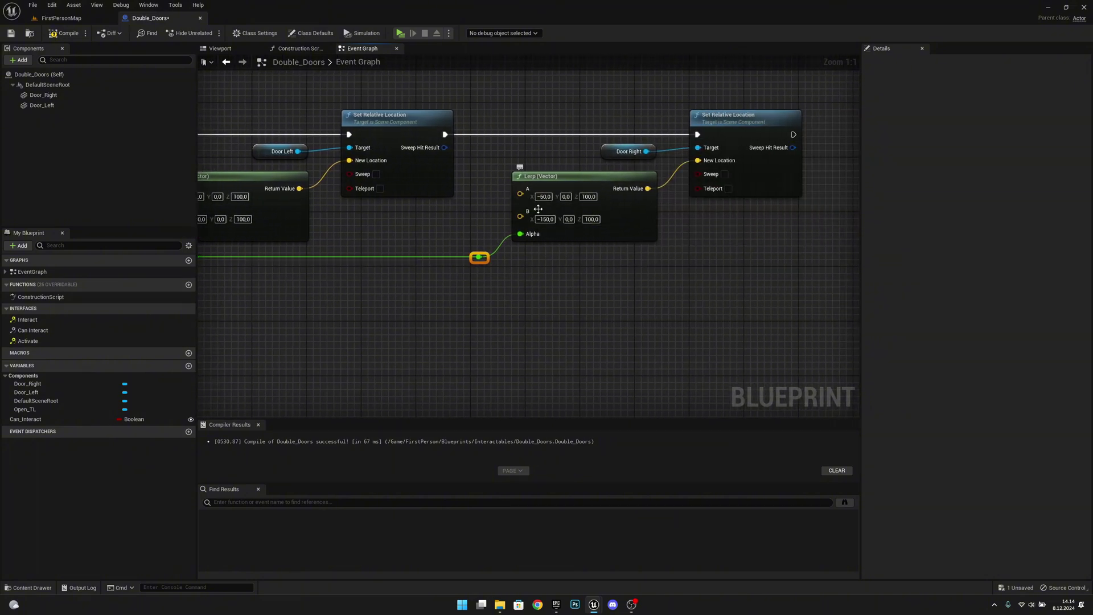
right_click_drag(535, 315, 570, 338)
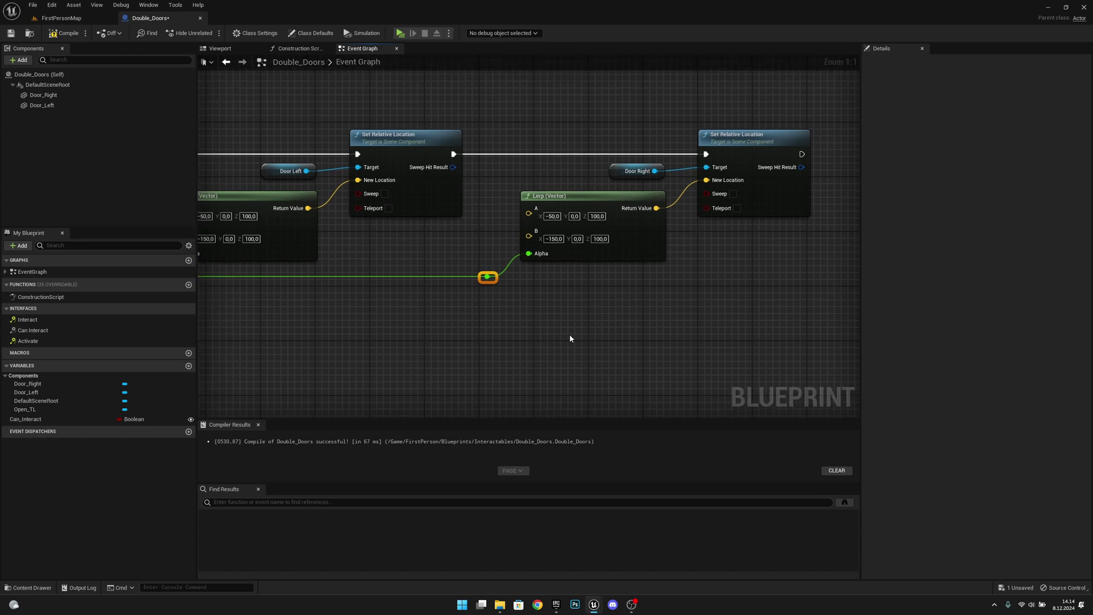
left_click(227, 50)
left_click(43, 95)
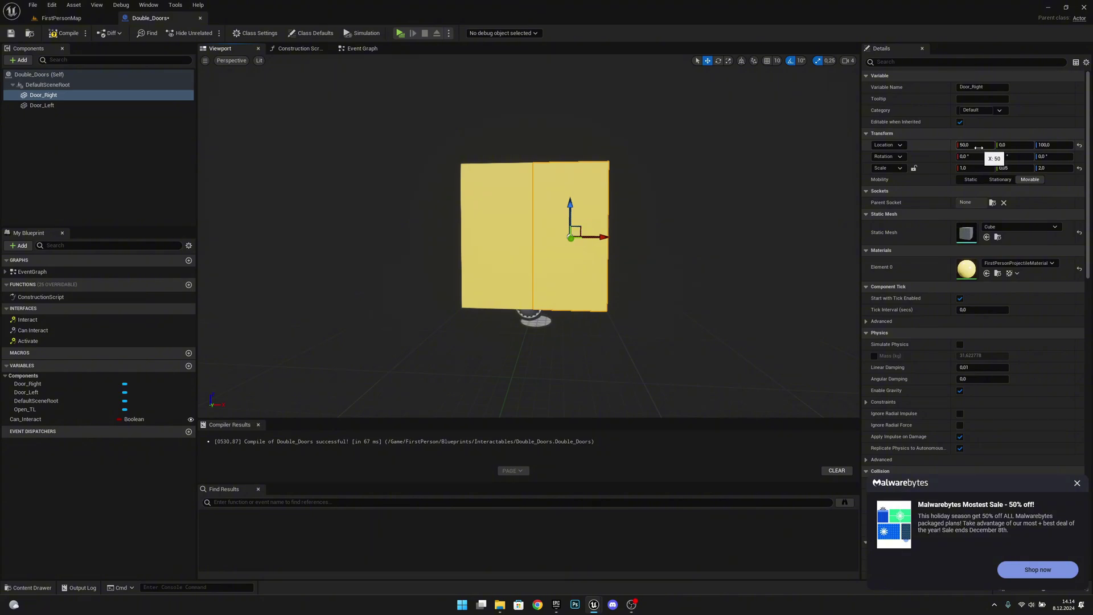
left_click(1076, 484)
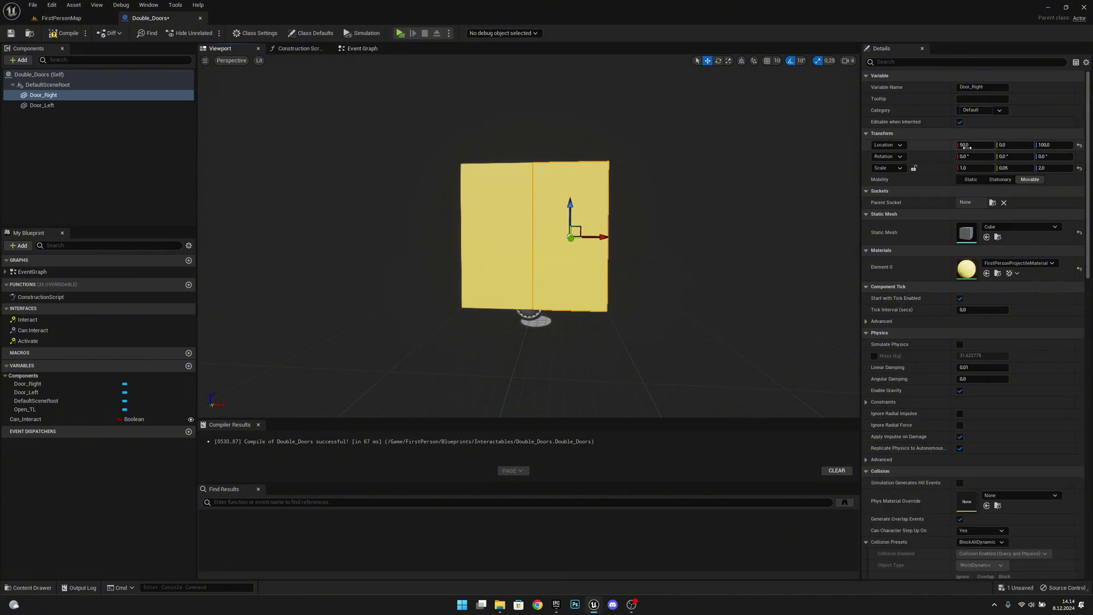
left_click(362, 49)
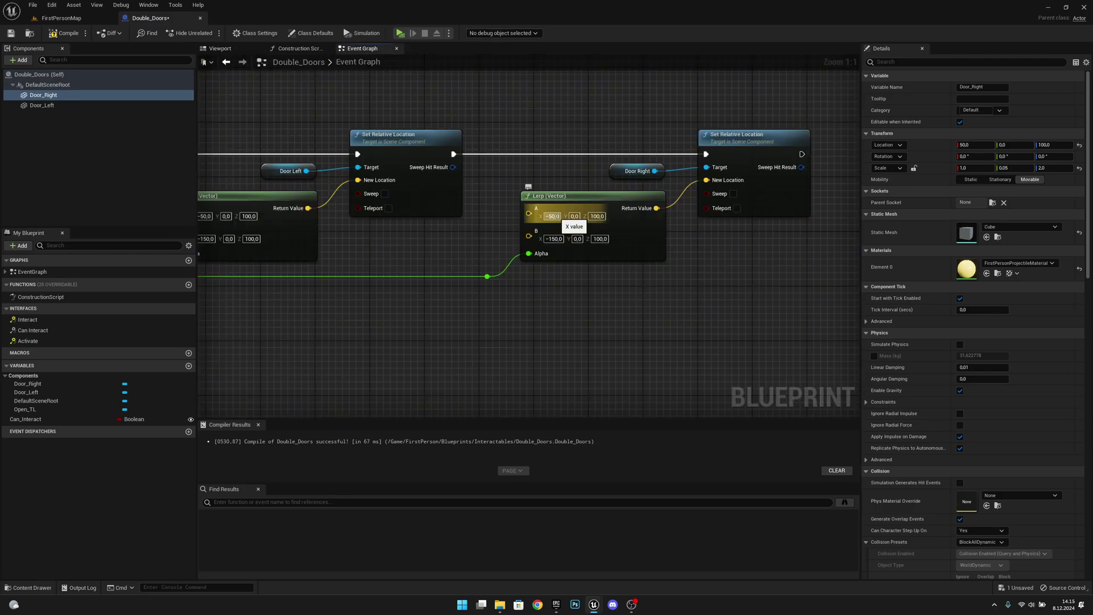
left_click(551, 216)
type("50")
key("Return")
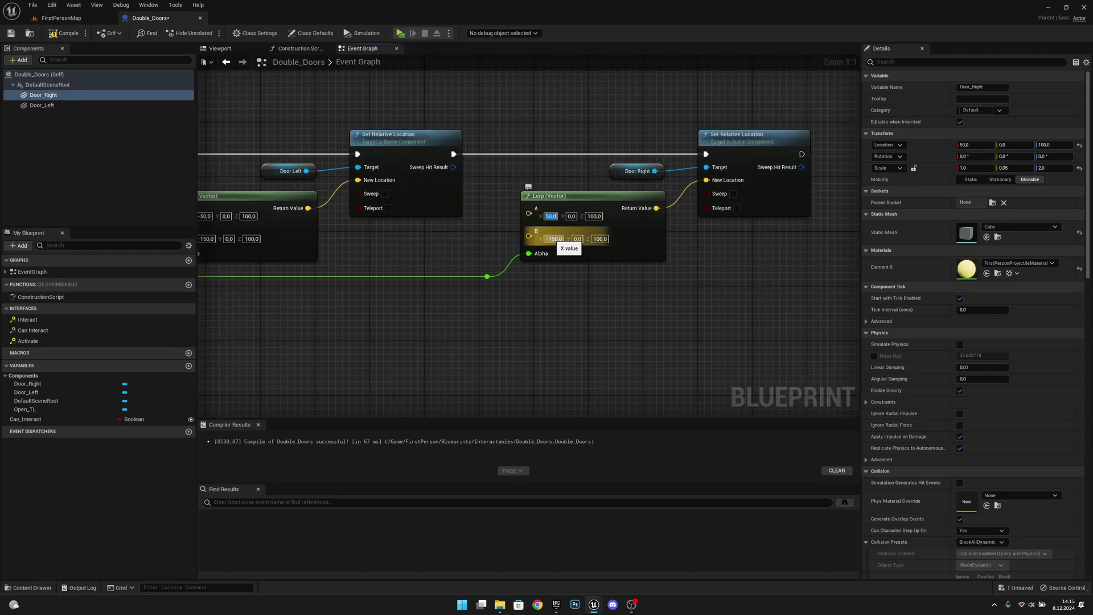
left_click(555, 238)
type("150")
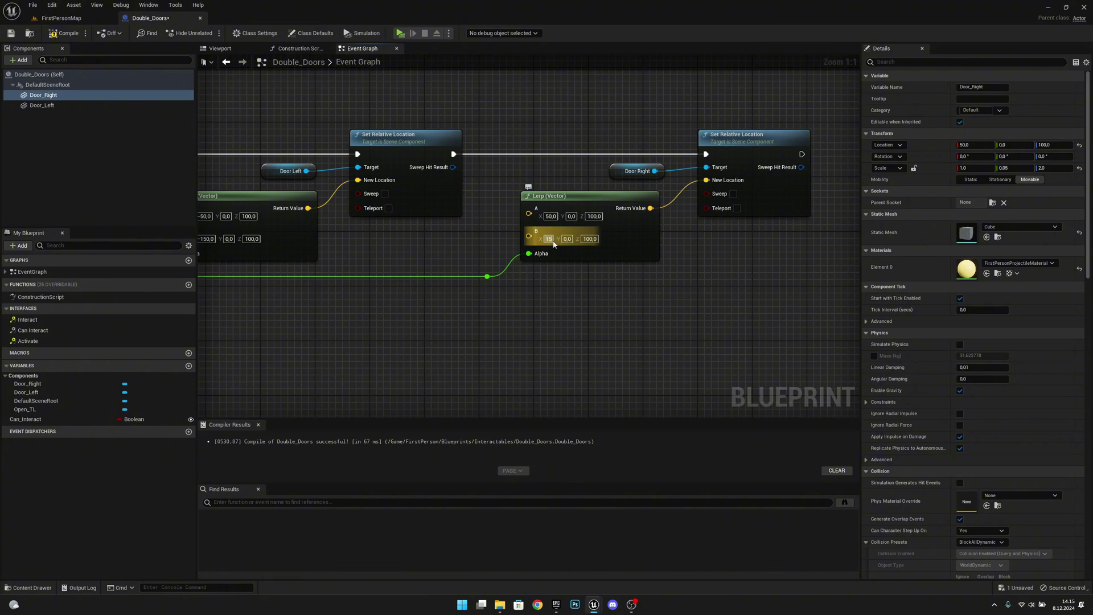
key("Return")
- Review the door-opening graph from Event Activate to the panel movement, and check the Can_Interact variable's default value
scroll(671, 268, "down", 3)
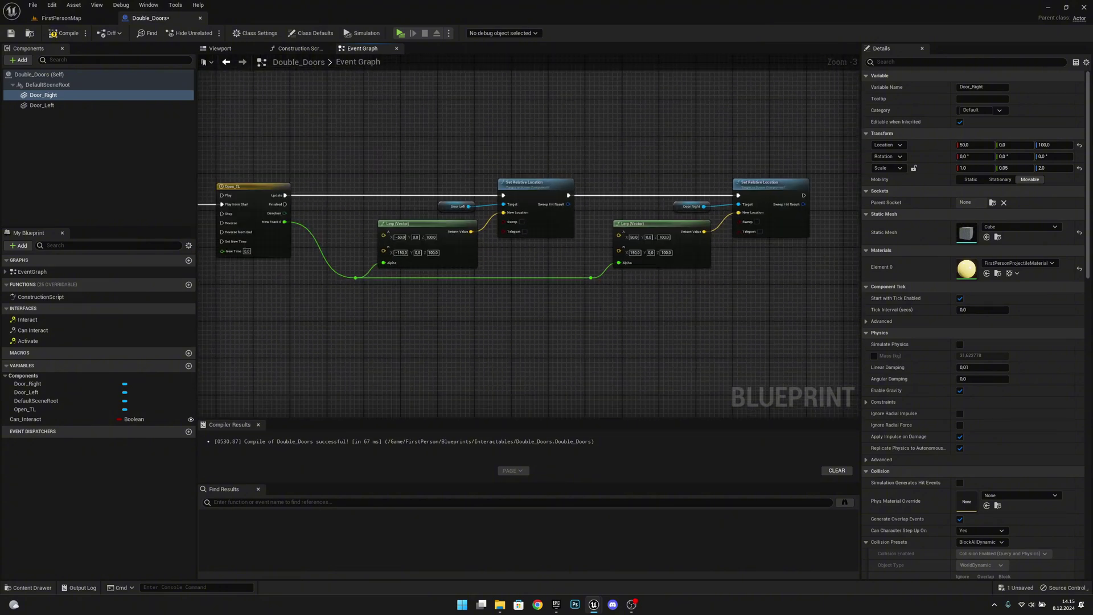
right_click_drag(674, 325, 578, 307)
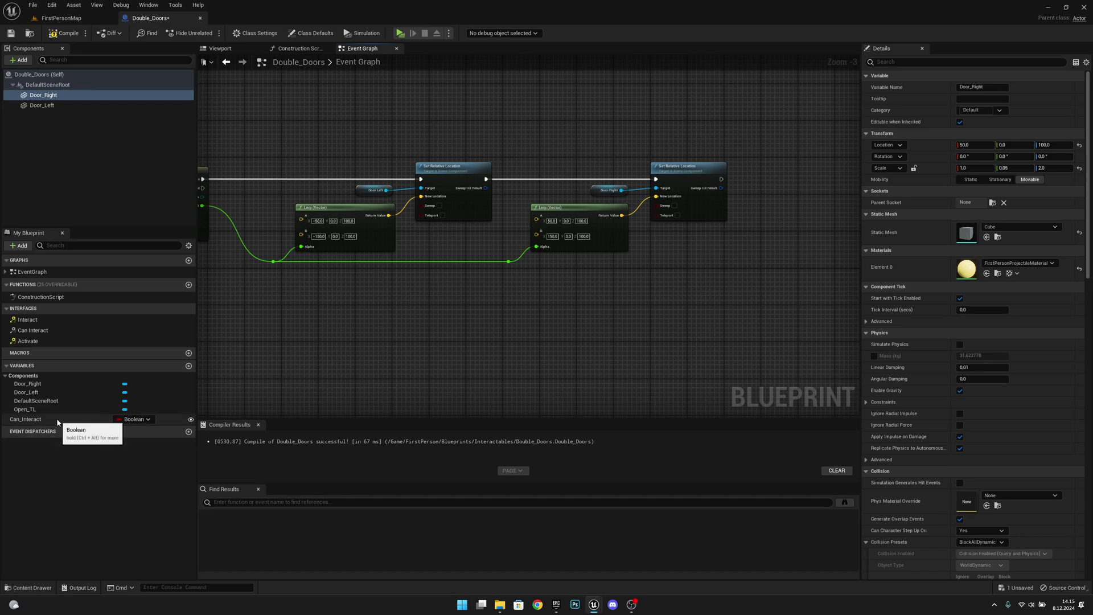
right_click_drag(361, 305, 683, 307)
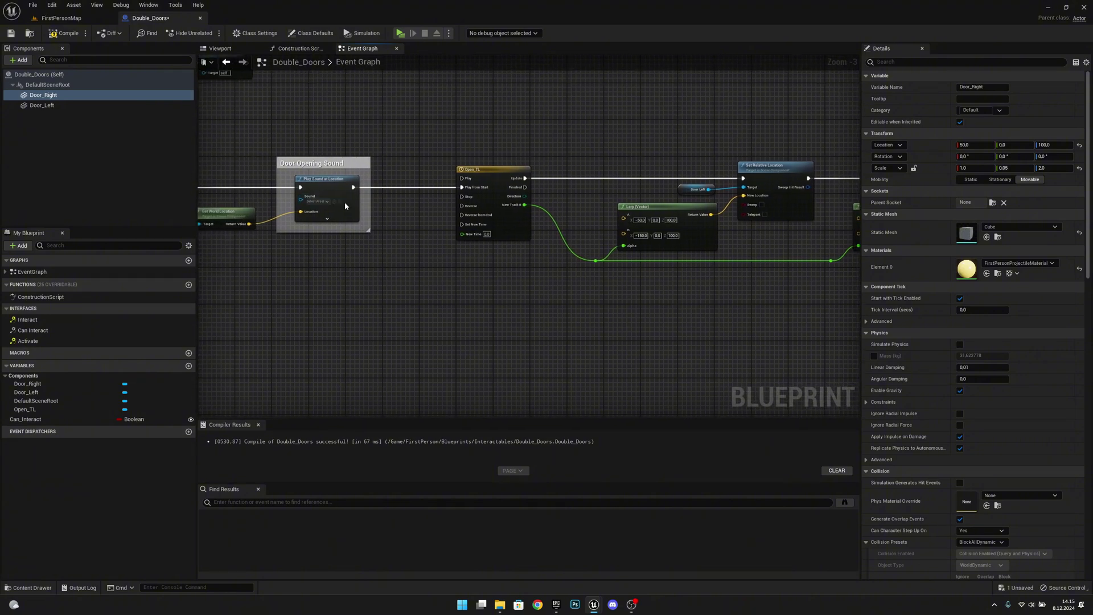
right_click_drag(343, 202, 550, 289)
right_click_drag(396, 257, 302, 203)
right_click_drag(343, 170, 341, 221)
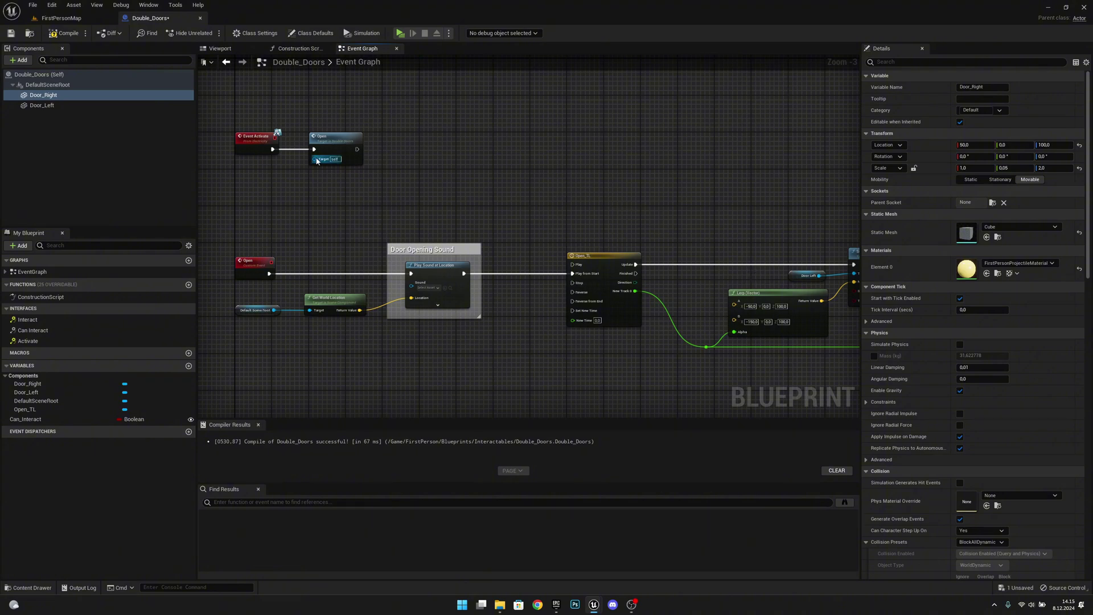
left_click(72, 421)
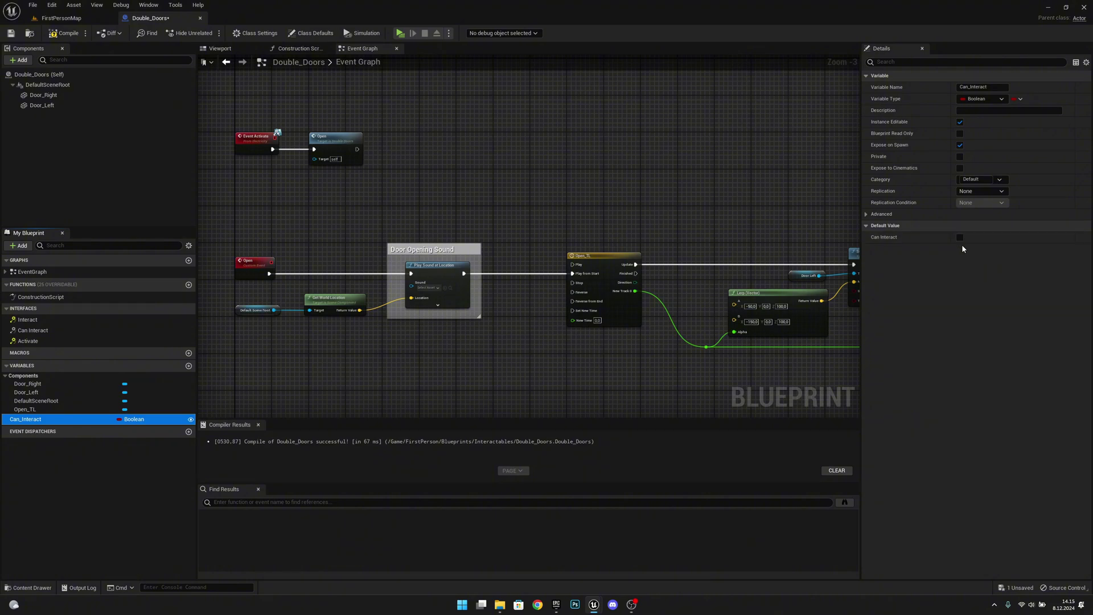
- Compile and save the Double_Doors blueprint and close its editor
left_click(51, 33)
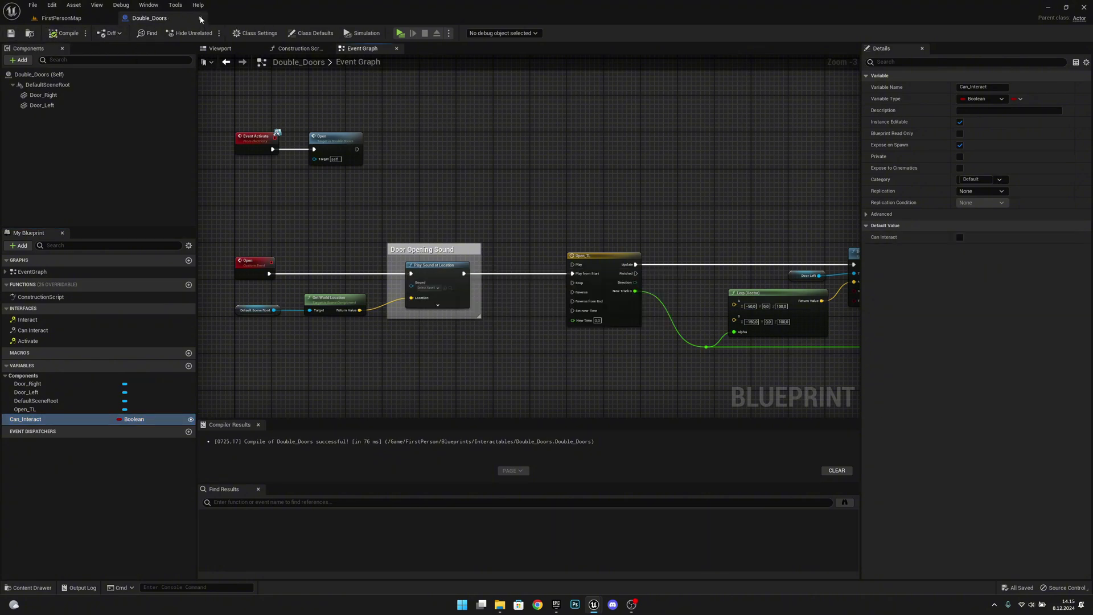
left_click(200, 18)
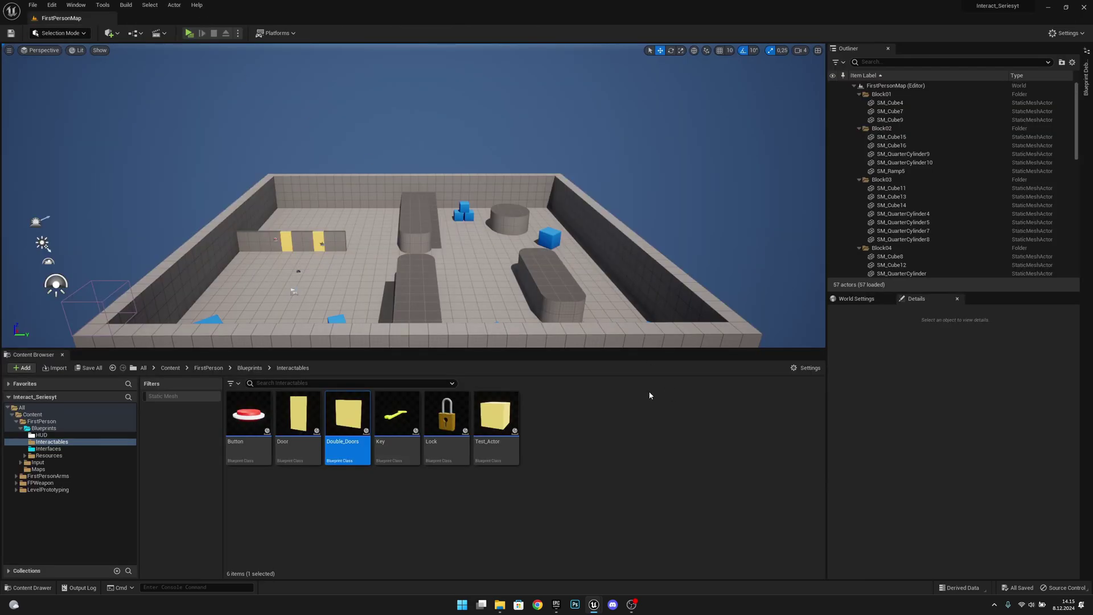
- Duplicate the Lock blueprint in the Interactables folder and name the copy Keycard_Scanner
key("w")
right_click_drag(515, 335, 492, 347)
right_click_drag(420, 227, 420, 246)
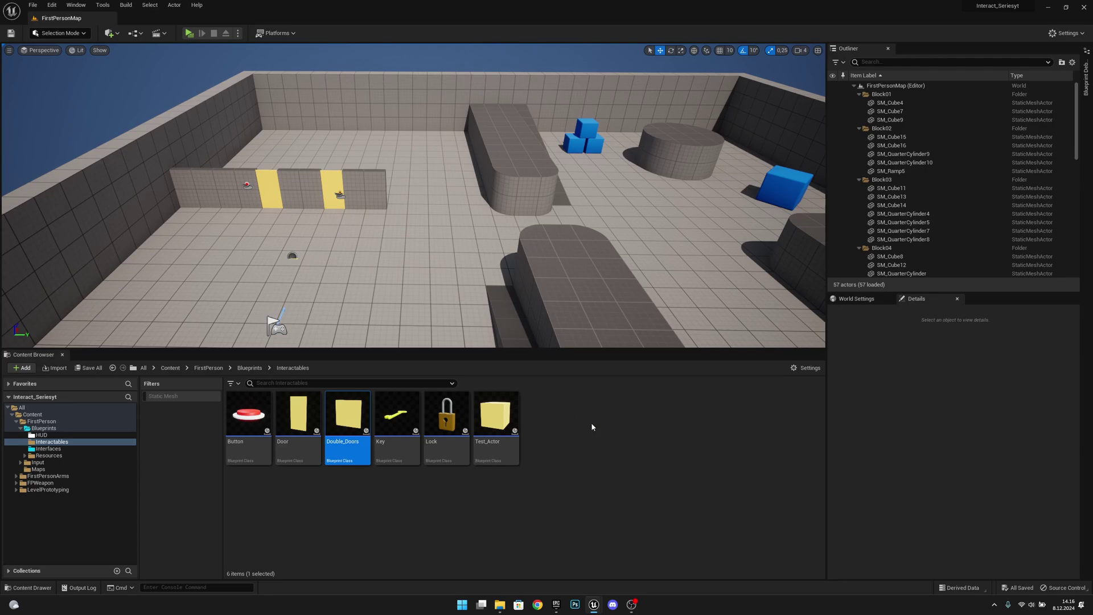
right_click(455, 422)
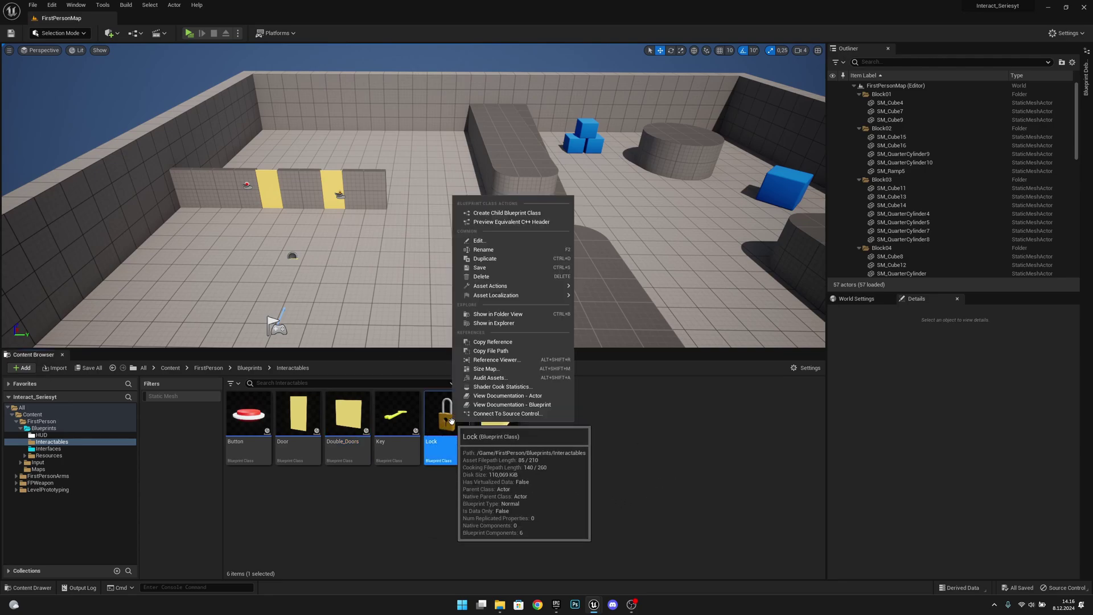
left_click(511, 258)
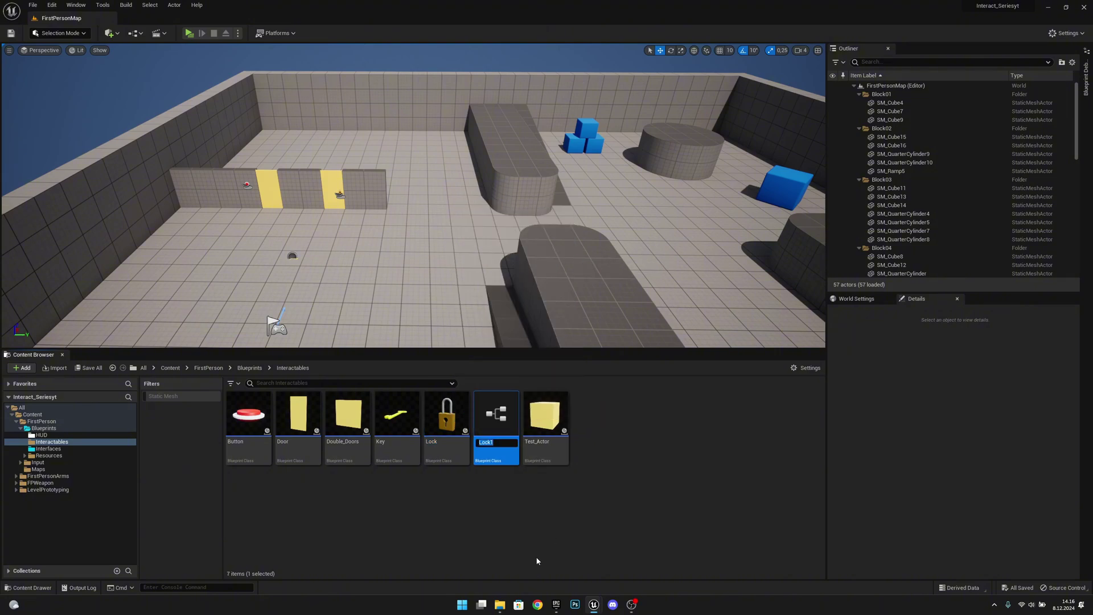
type("Keyc")
type("ard_Scanner")
key("Return")
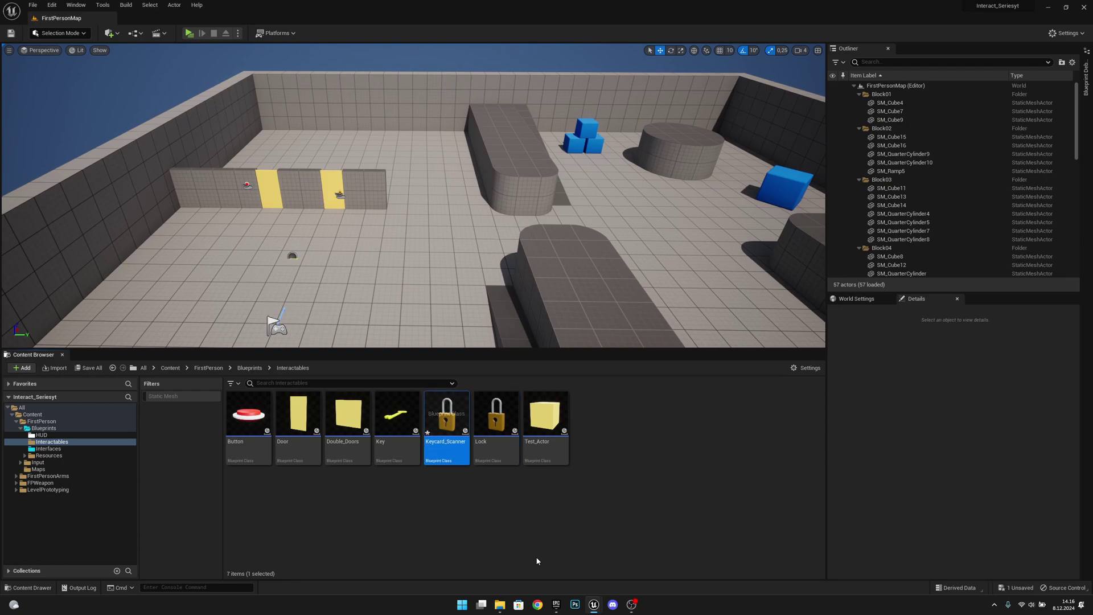
- Open the Keycard_Scanner blueprint and delete all lock and hinge components beneath DefaultSceneRoot
double_click(465, 426)
left_click_drag(566, 22, 156, 19)
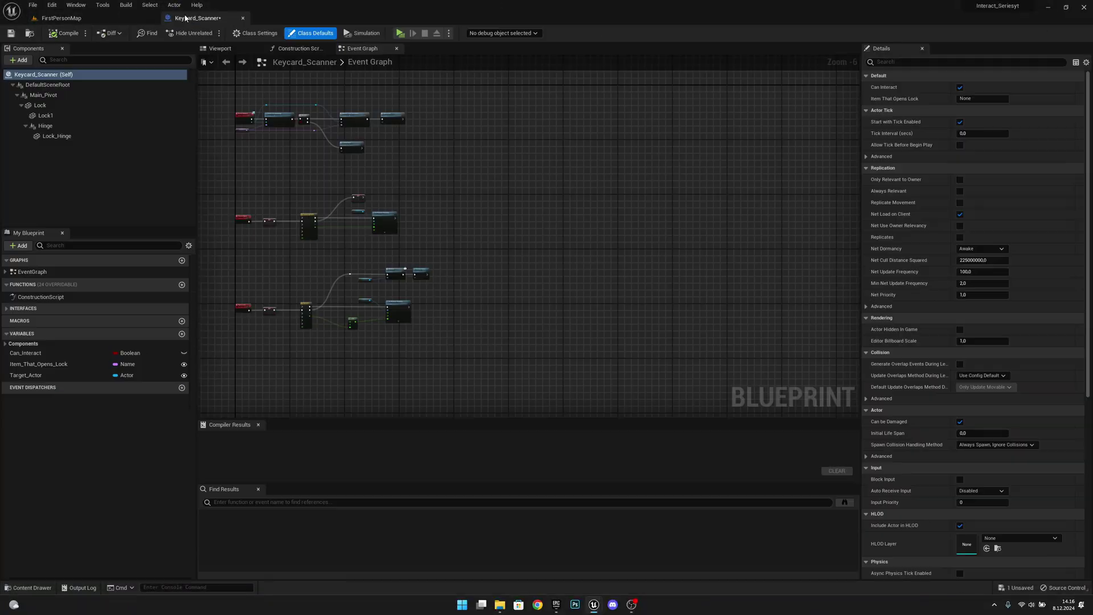
left_click(220, 48)
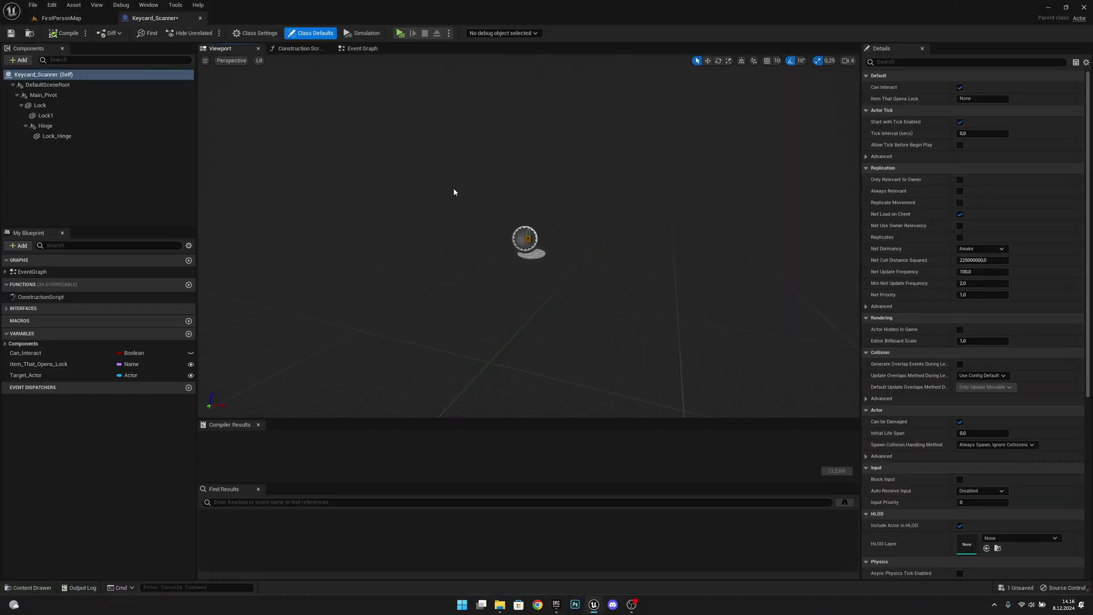
mouse_move(507, 241)
right_mouse_down()
mouse_move(364, 222)
mouse_move(495, 222)
mouse_move(507, 242)
right_mouse_up()
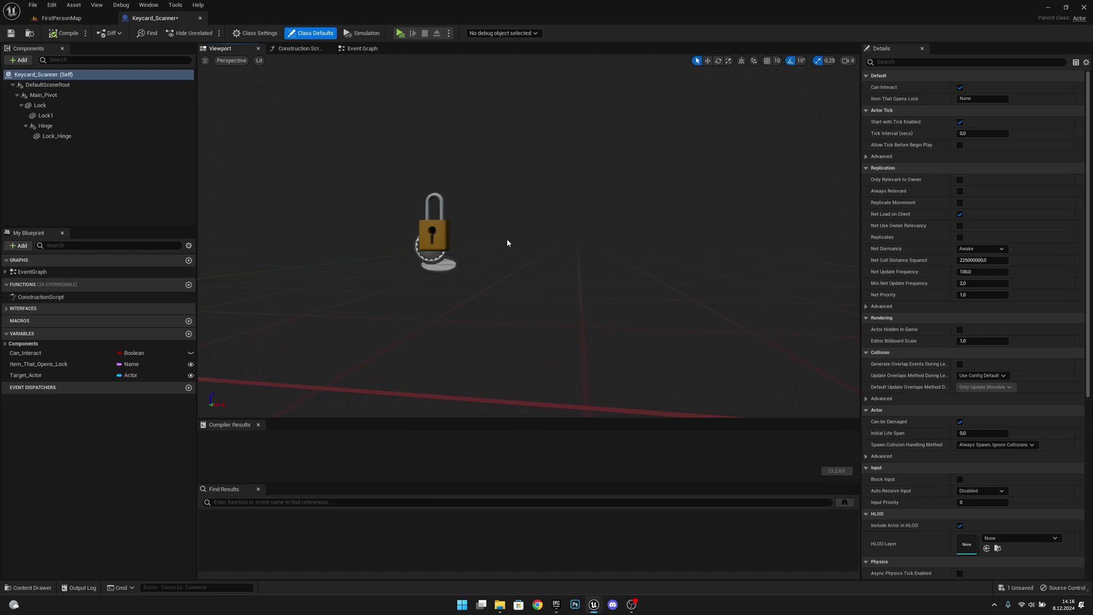
left_click(57, 97)
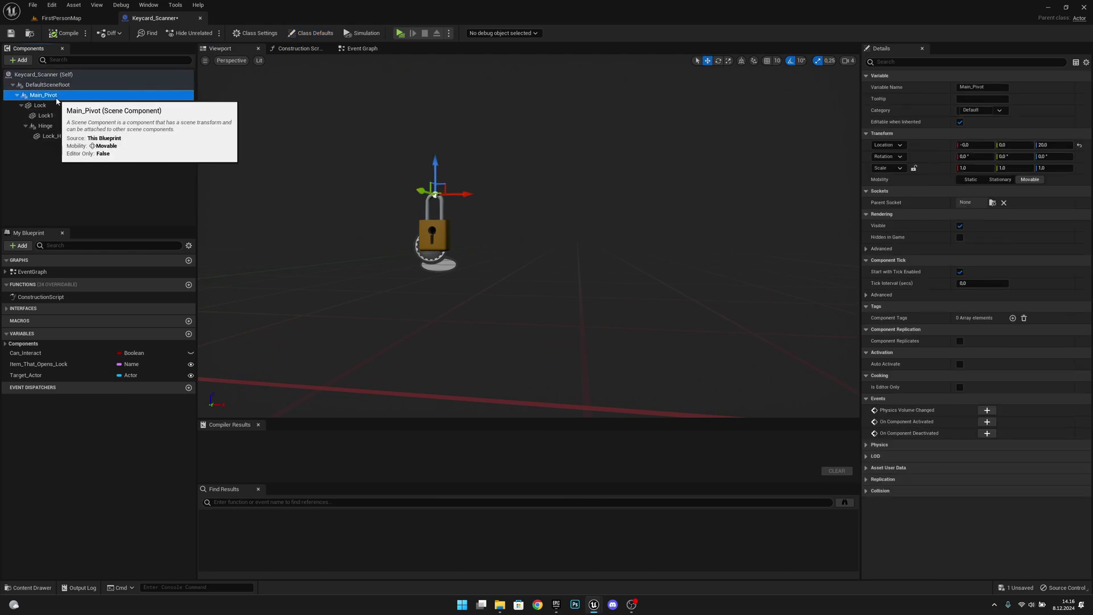
key("Delete")
left_click(55, 95)
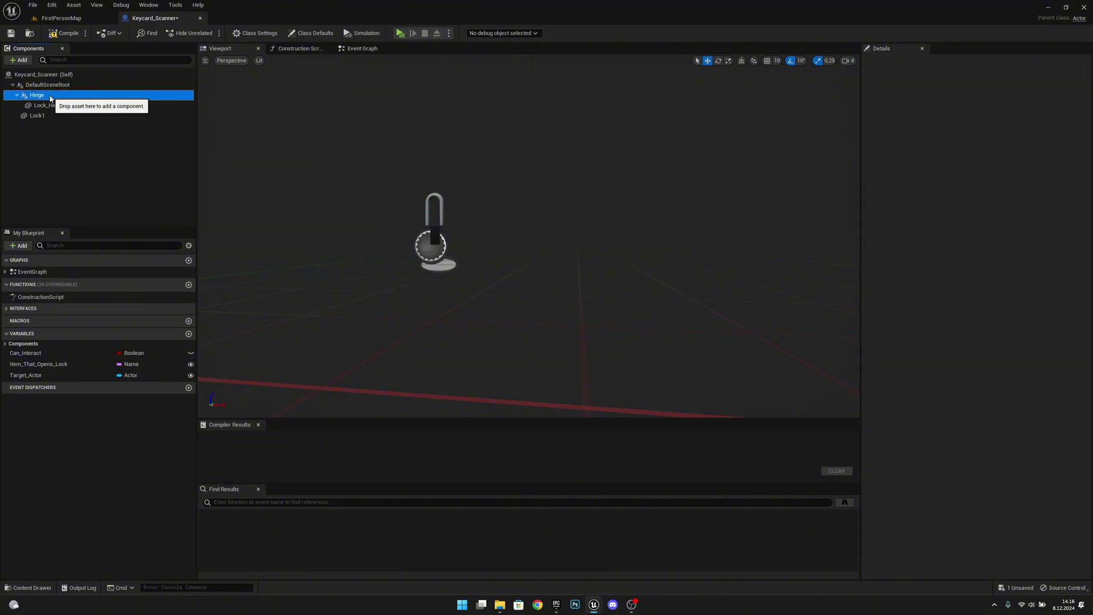
key("Delete")
left_click(51, 97)
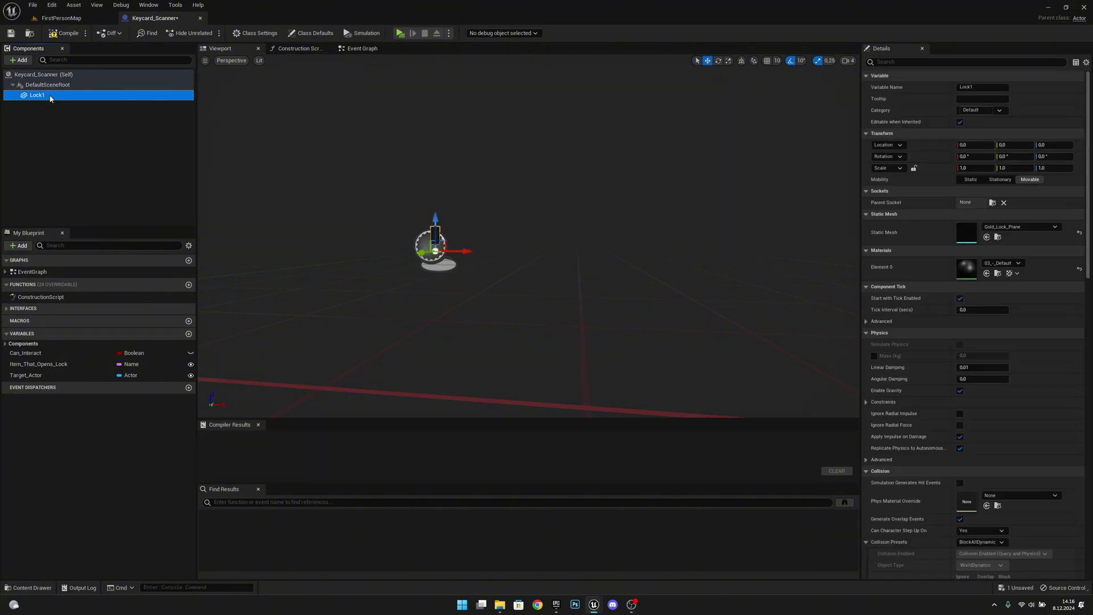
key("Delete")
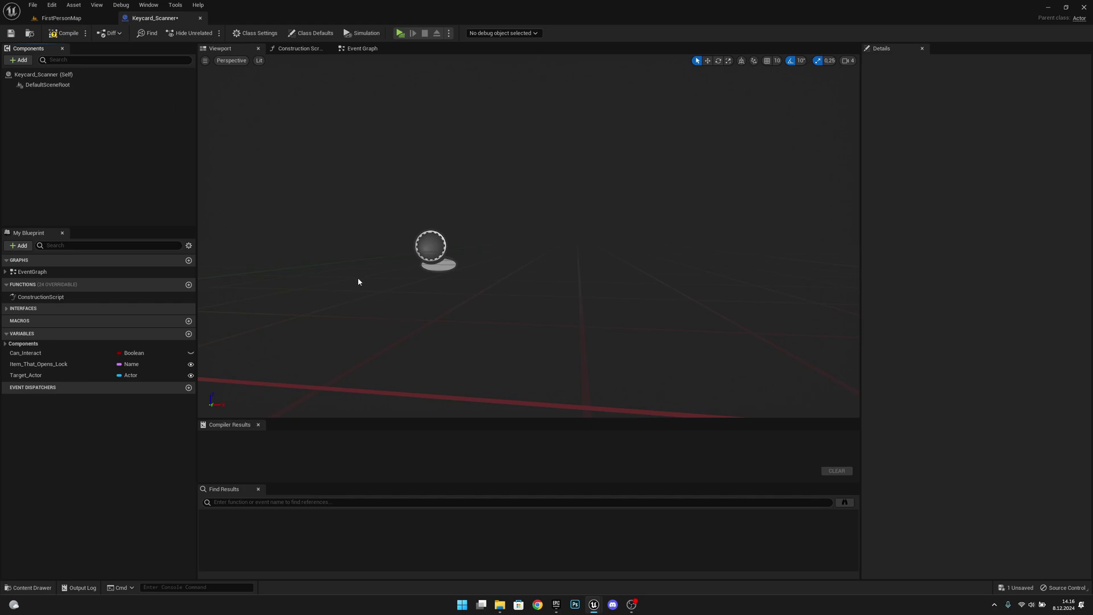
- Add a Cube component under DefaultSceneRoot and rename it Scanner
left_click(19, 60)
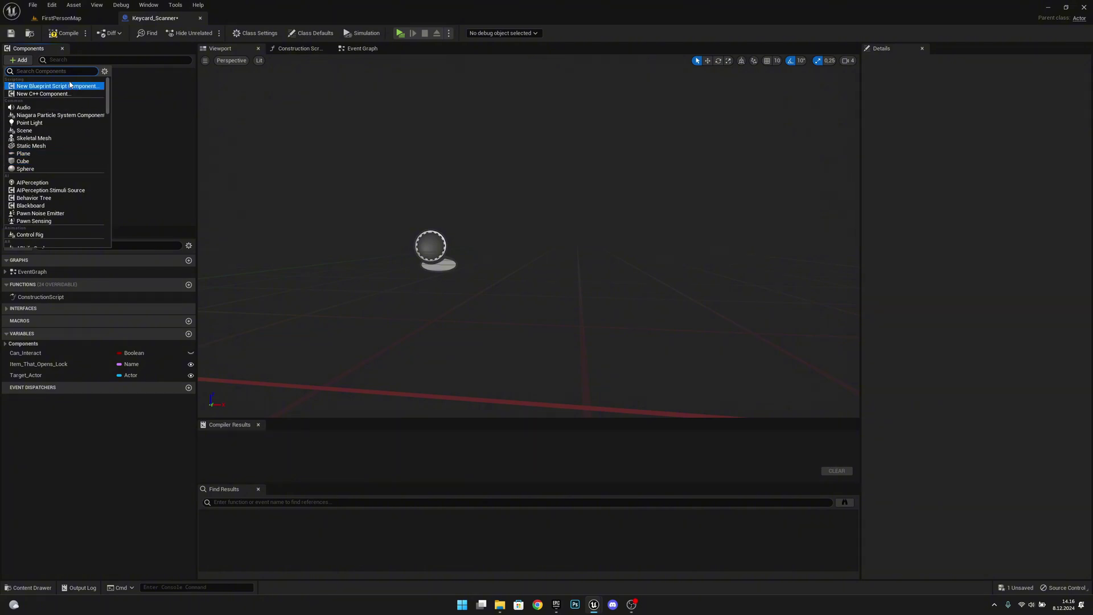
left_click_drag(486, 249, 444, 243)
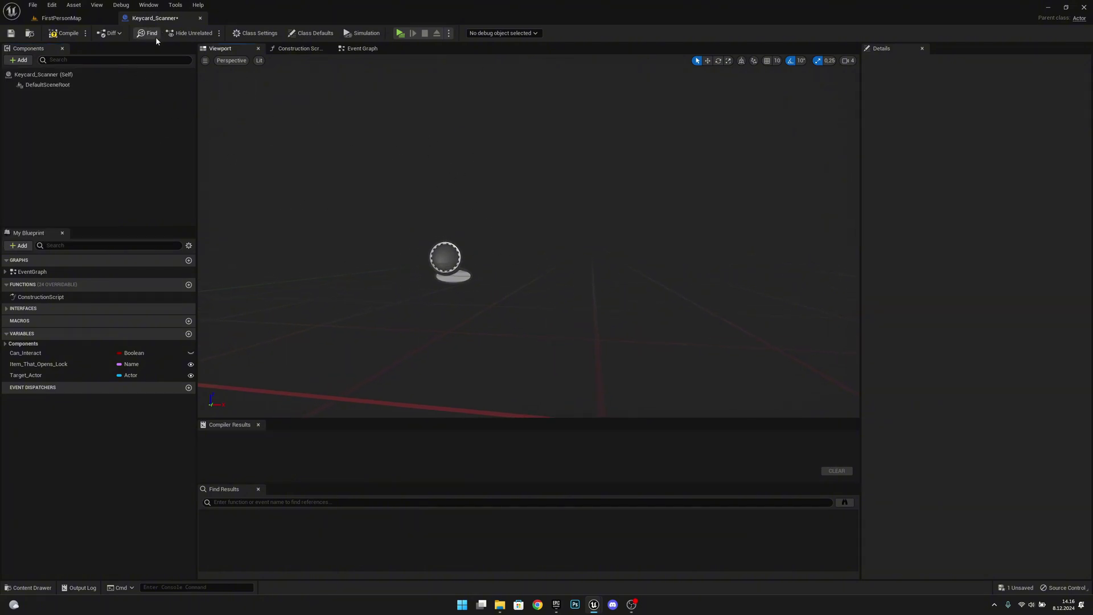
left_click(19, 60)
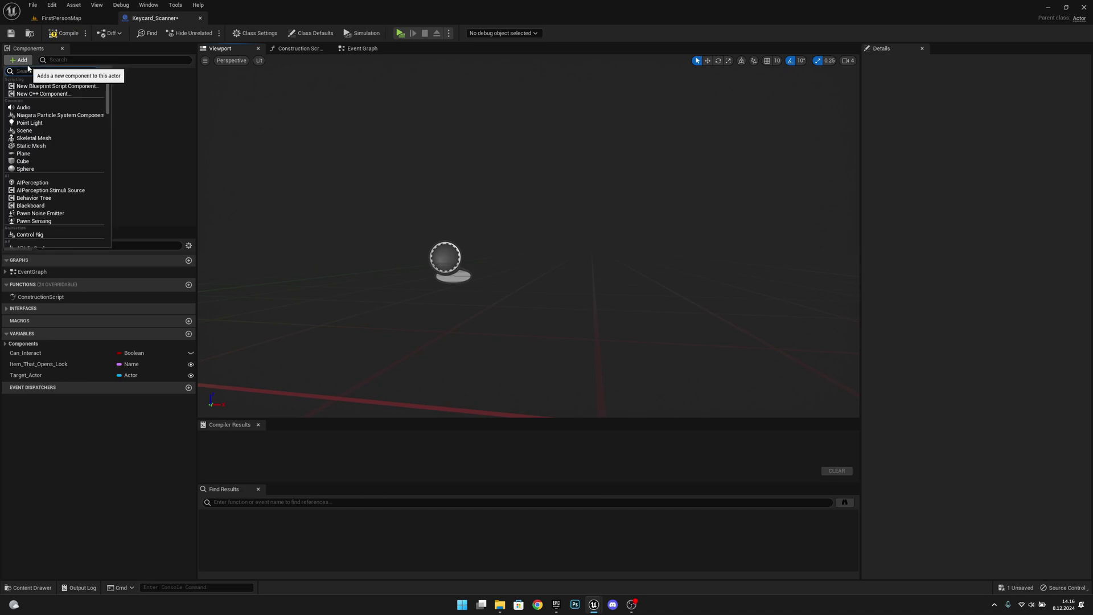
left_click(55, 162)
right_click_drag(540, 252, 484, 307)
key("f")
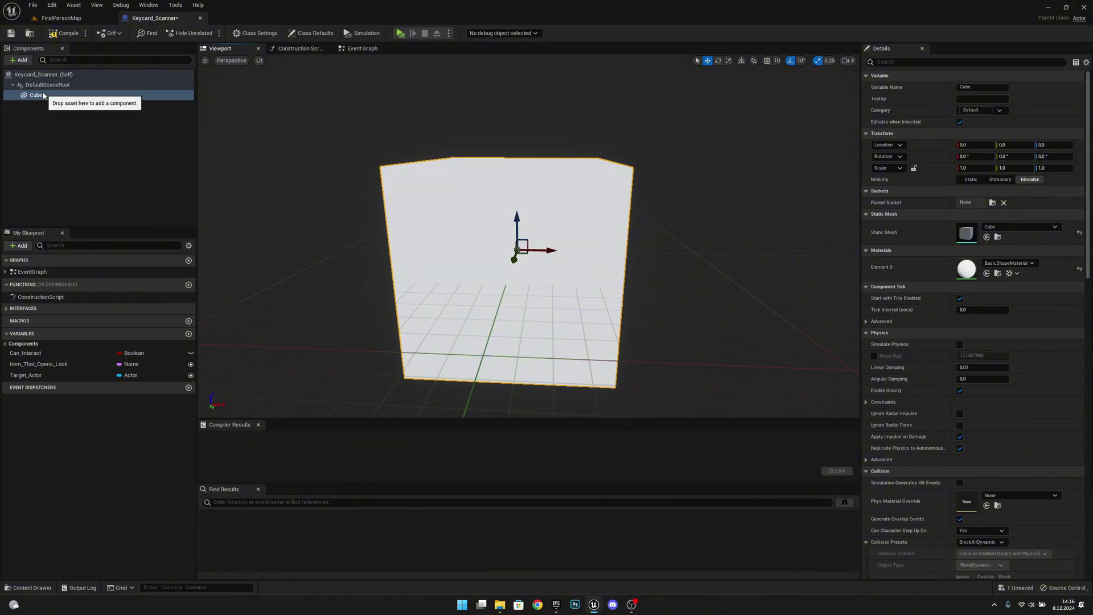
left_click(43, 95)
type("S")
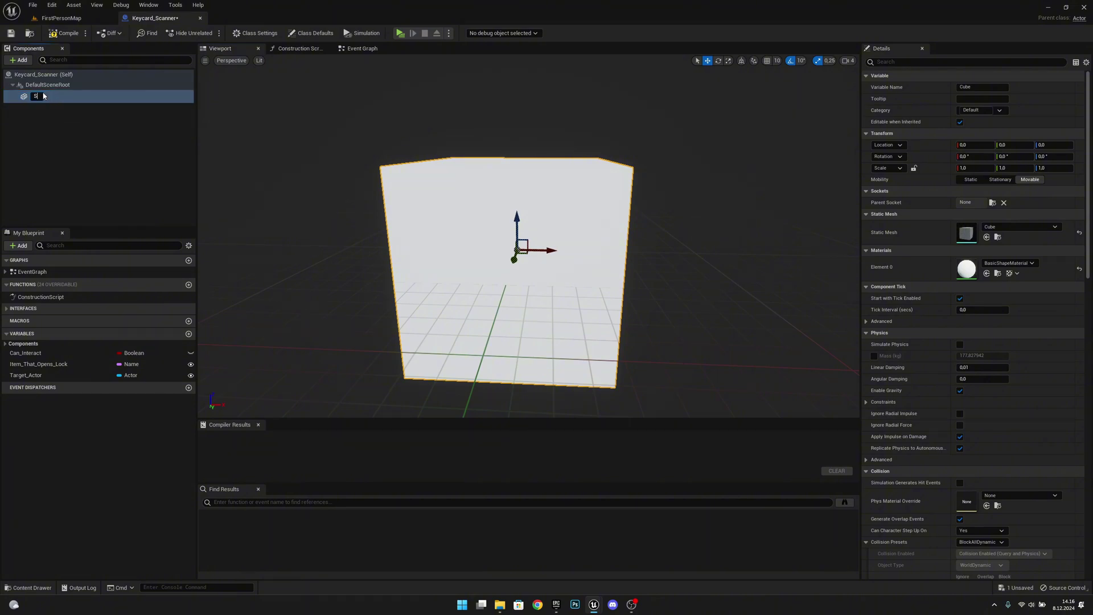
type("canner")
key("Return")
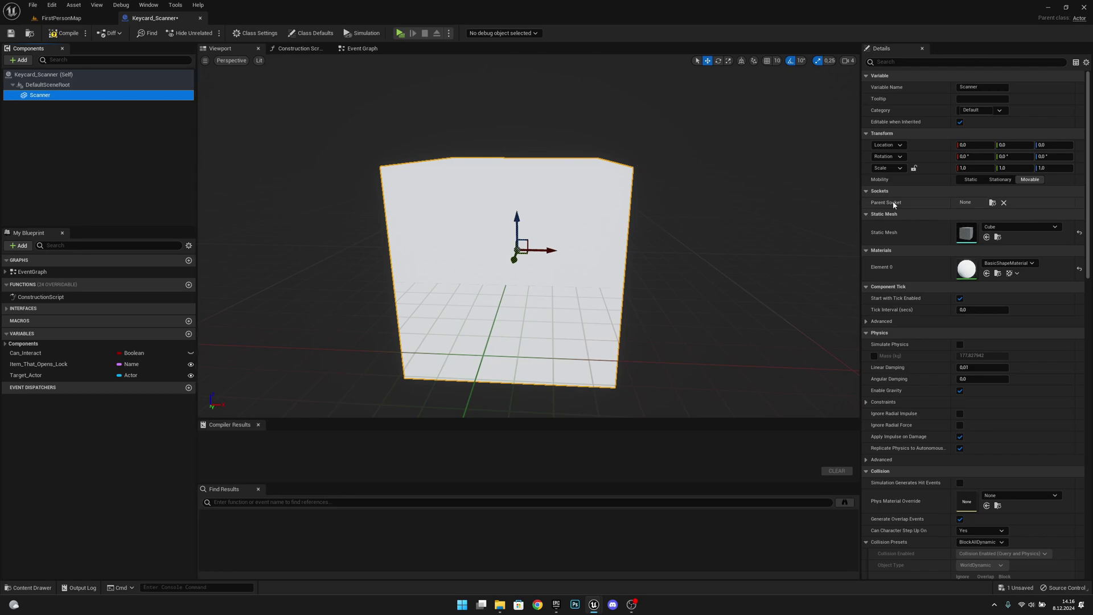
- Set the Scanner component's scale to X 0.3, Y 0.025, Z 0.3, and compile and save the blueprint
left_click(974, 168)
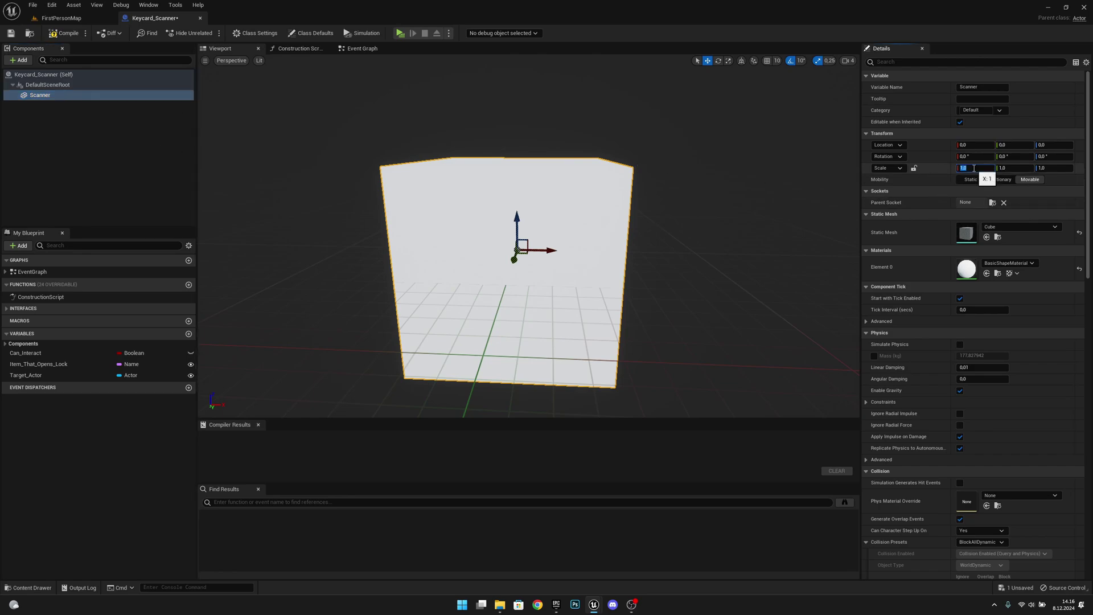
type(",3")
key("Return")
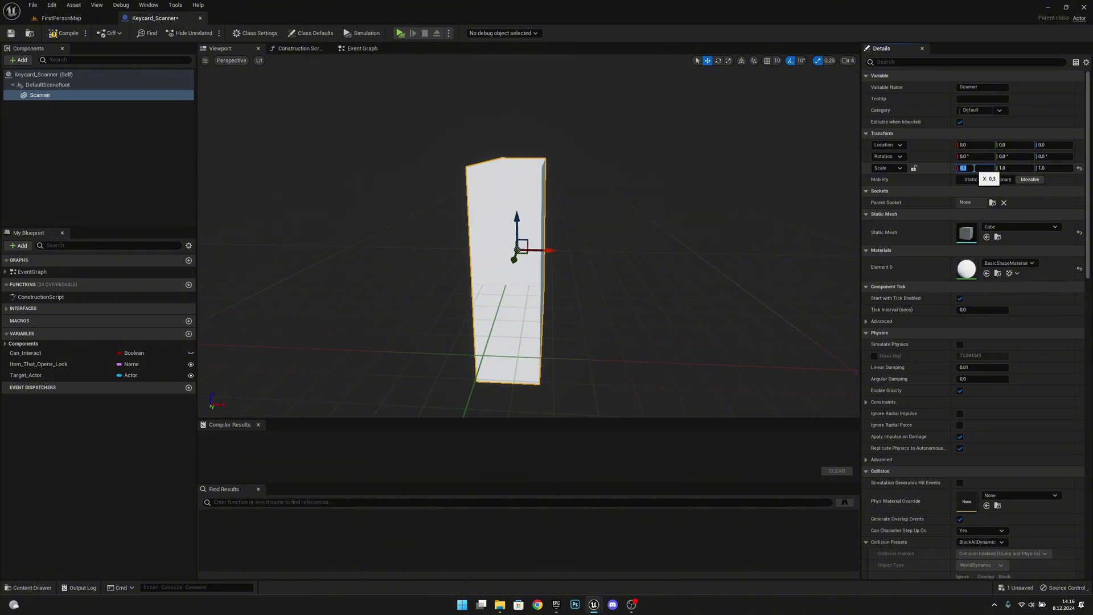
left_click(1025, 169)
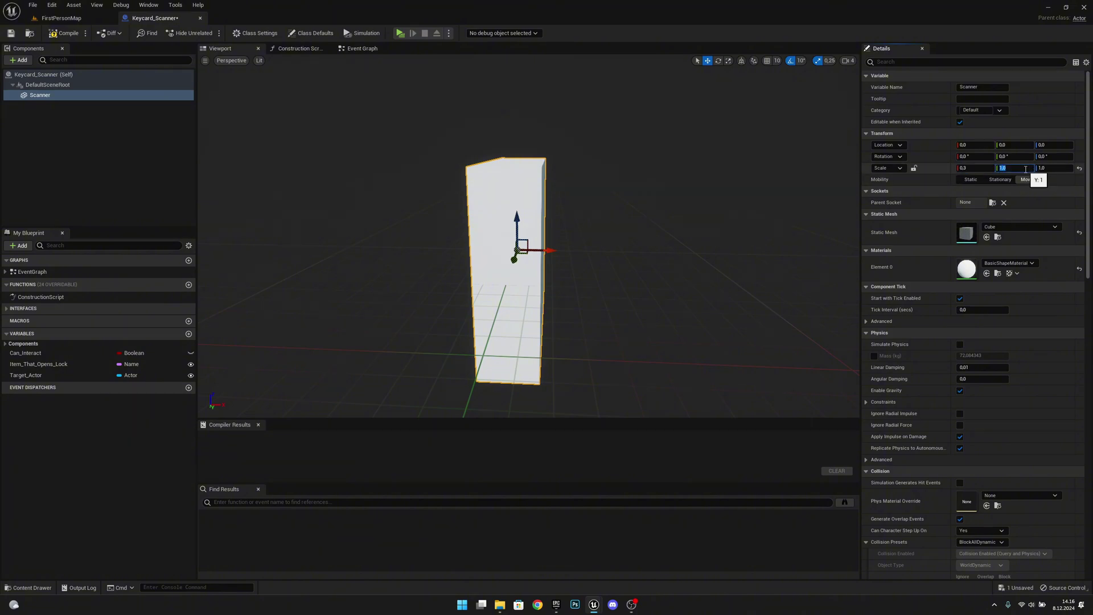
type("0.025")
key("Return")
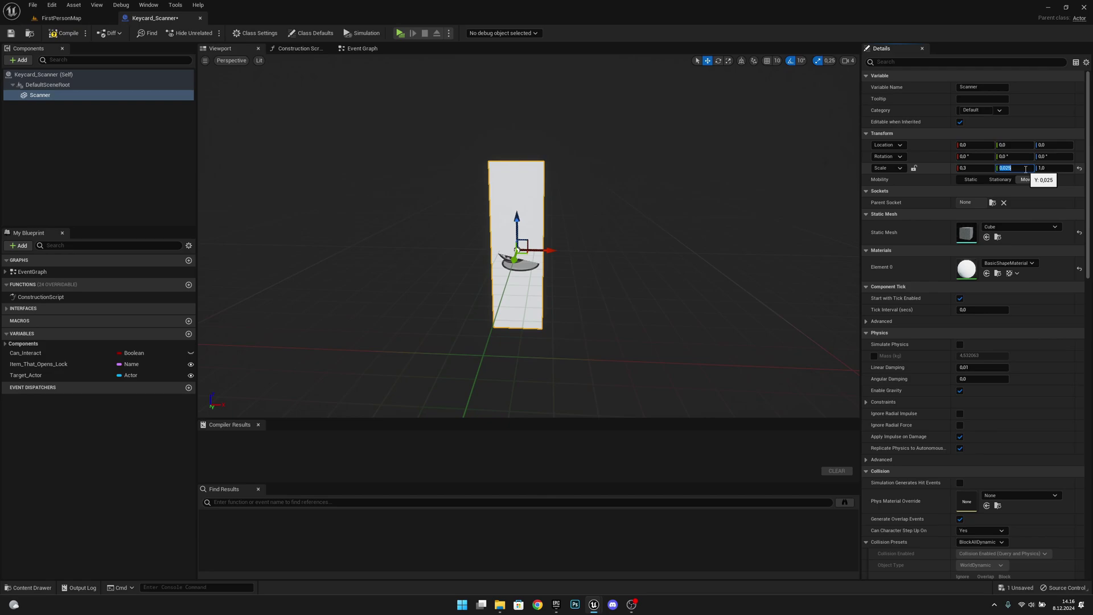
left_click(1055, 169)
type("0.3")
key("Return")
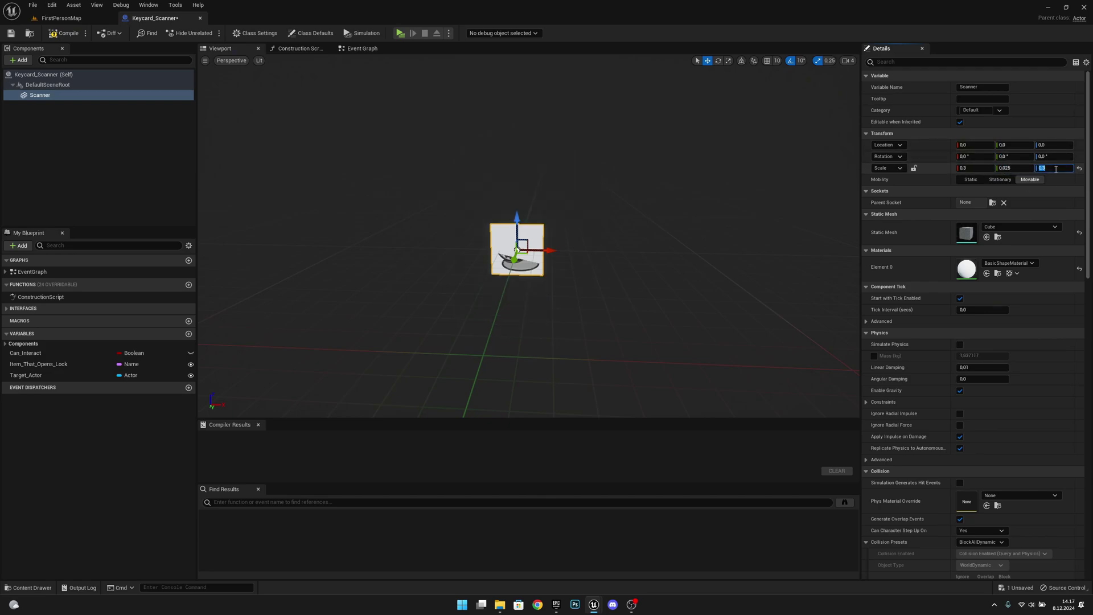
right_click_drag(535, 238, 490, 239)
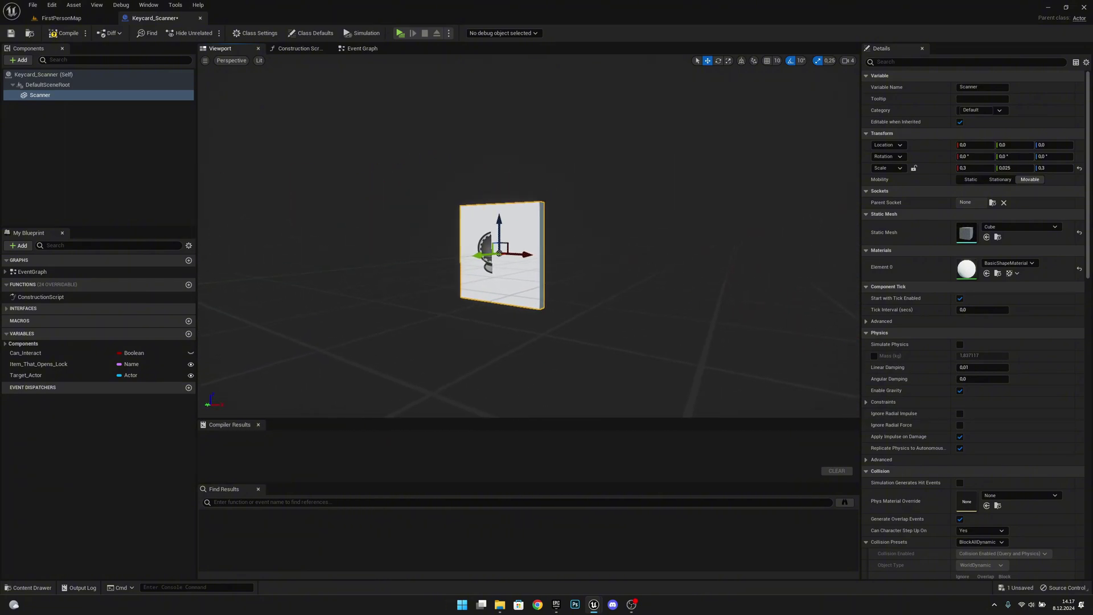
left_click(65, 33)
left_click(12, 33)
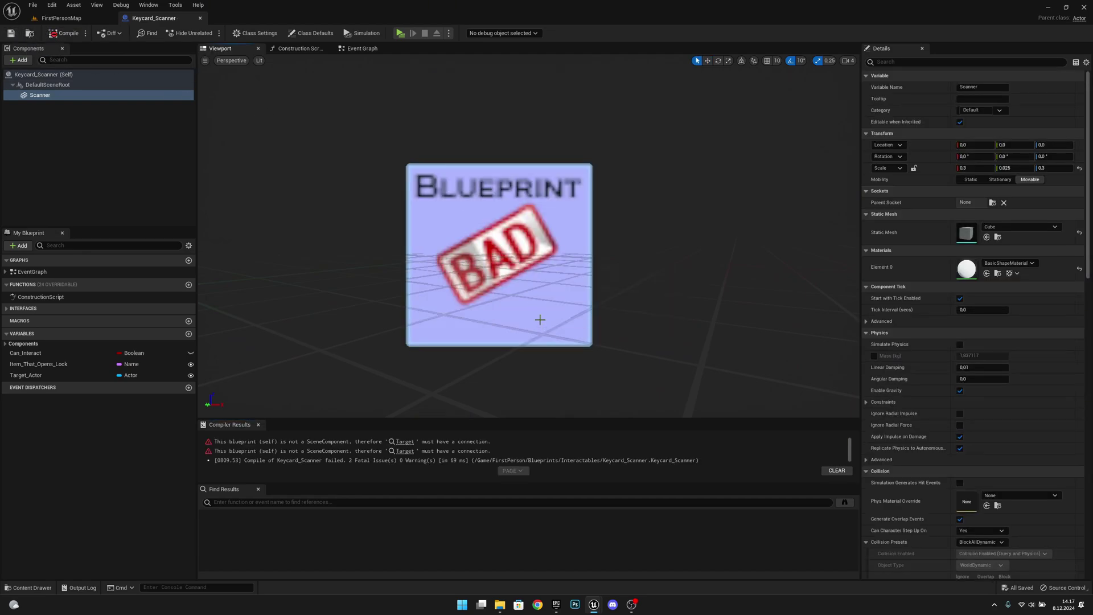
- Delete the two event chains below the Event Interact chain in Keycard_Scanner's Event Graph
left_click(362, 49)
right_click_drag(415, 283, 518, 278)
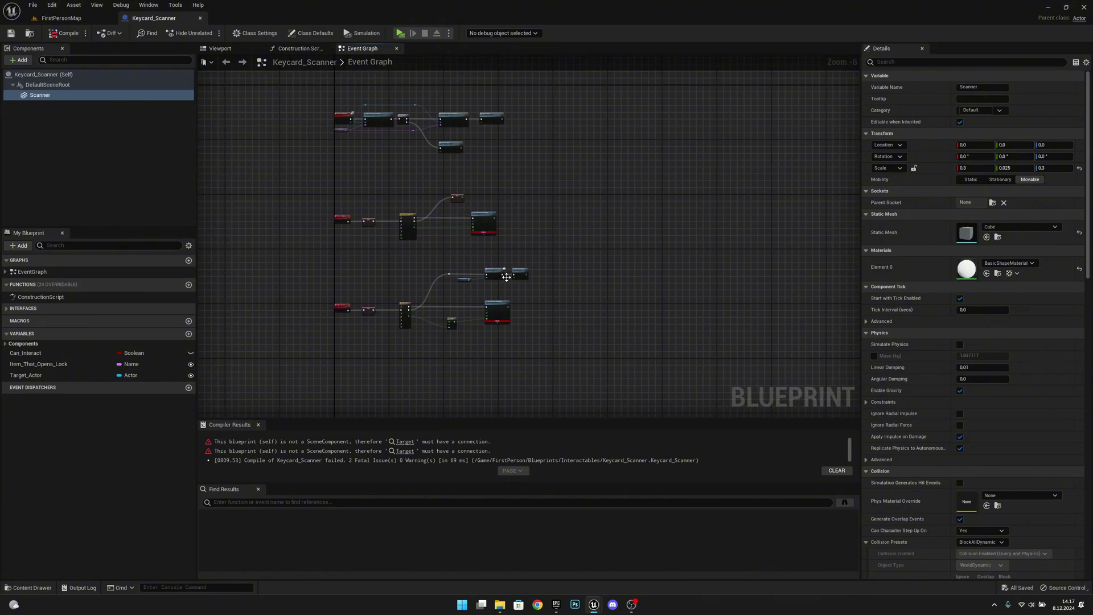
scroll(390, 232, "up", 2)
right_click_drag(605, 359, 573, 293)
right_click_drag(723, 350, 646, 298)
scroll(647, 299, "down", 2)
left_click_drag(678, 342, 371, 159)
key("Delete")
key("Home")
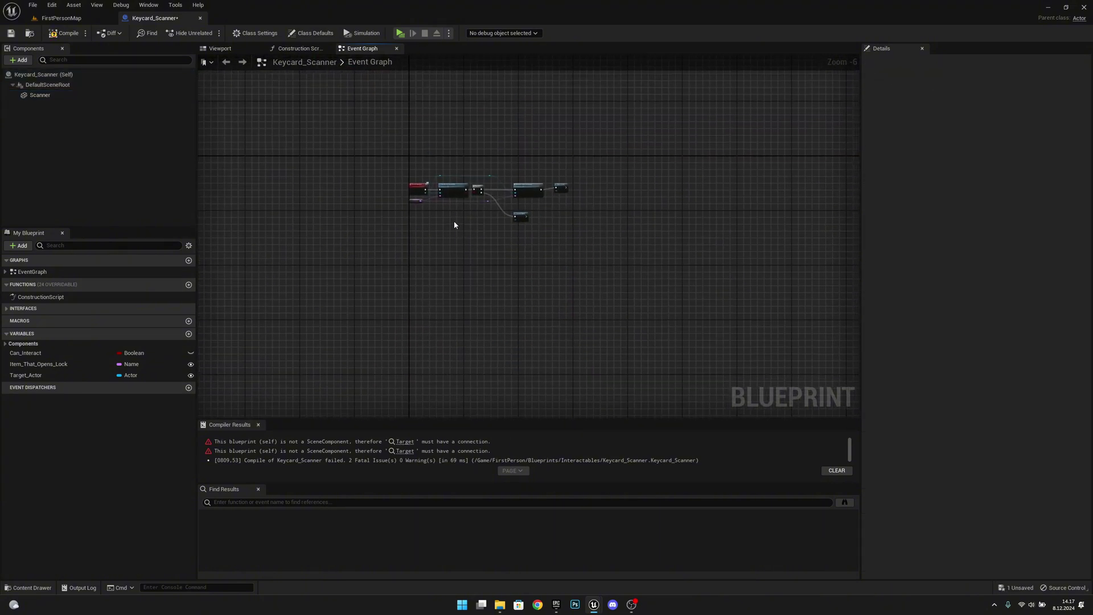
- Delete the Open Lock and Cannot Open call nodes from the Event Interact chain
right_click_drag(717, 282, 657, 312)
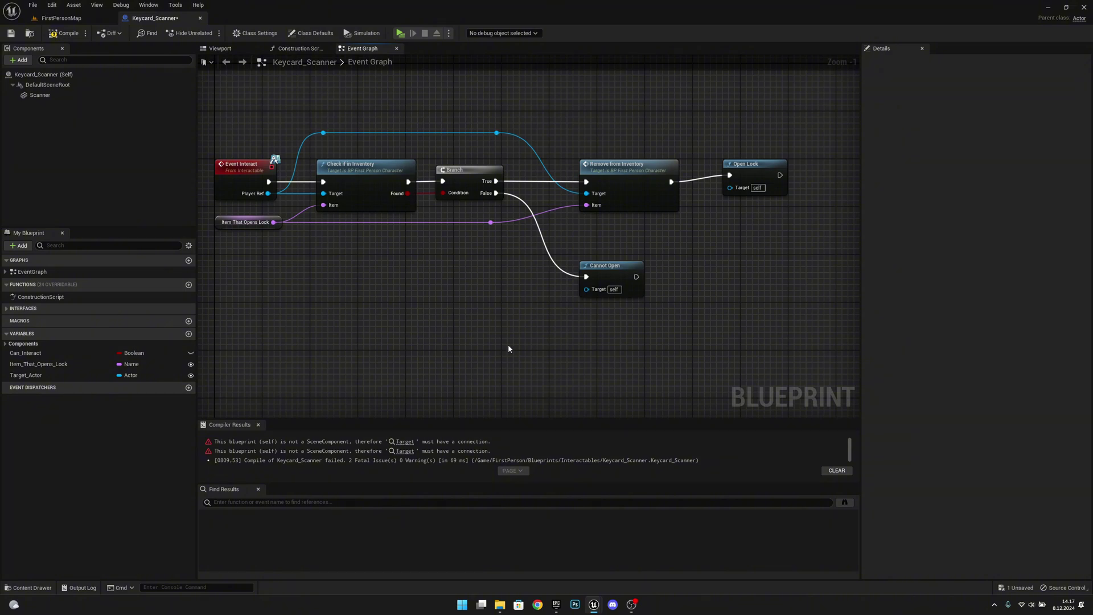
right_click_drag(698, 319, 576, 256)
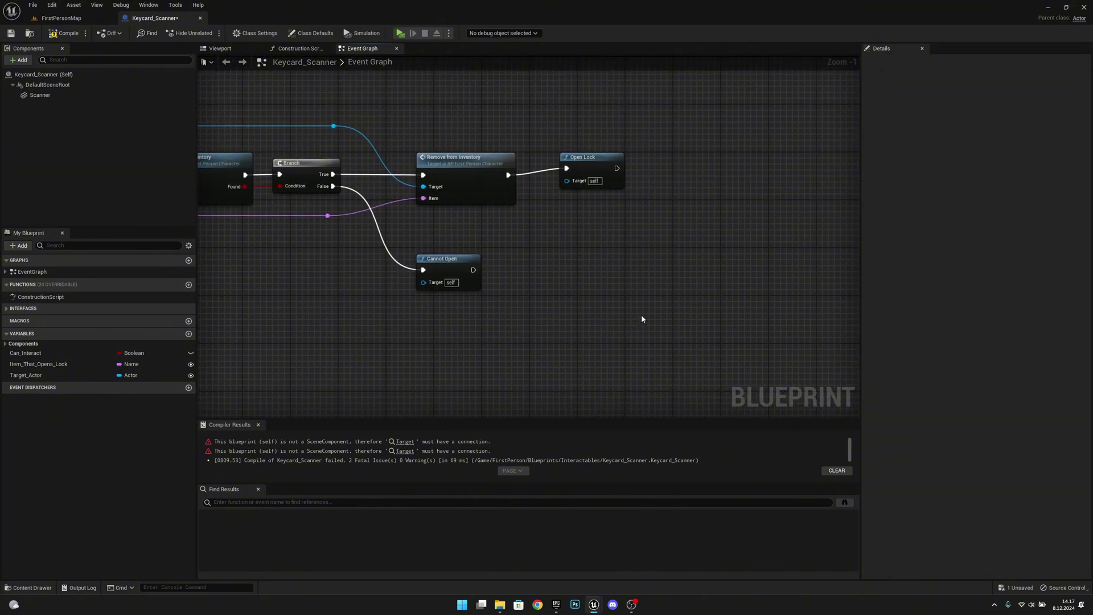
left_click_drag(631, 209, 572, 149)
key("Delete")
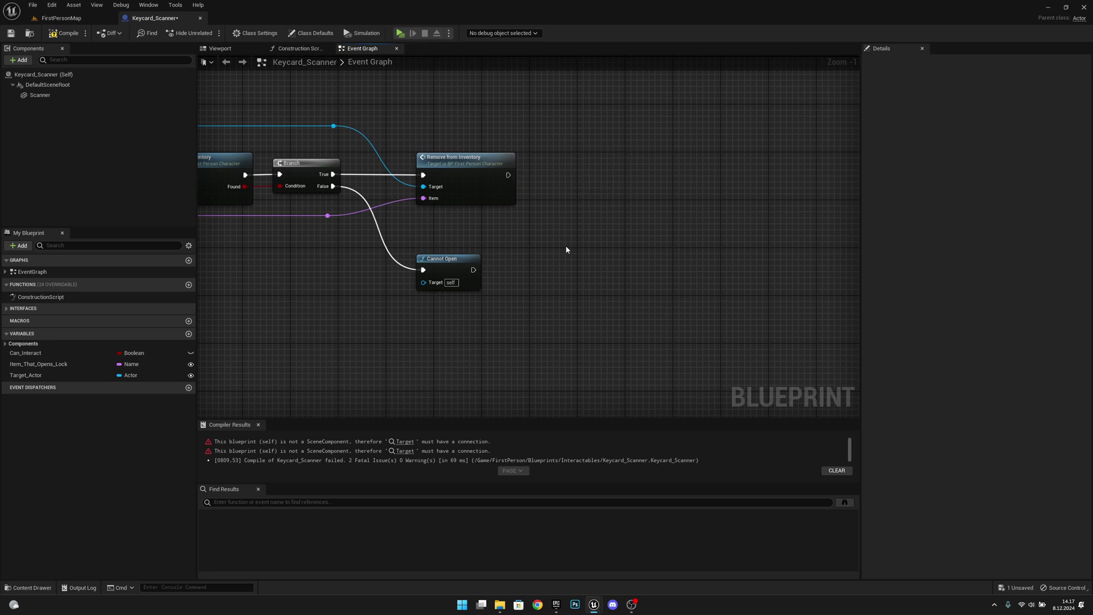
left_click_drag(433, 286, 424, 279)
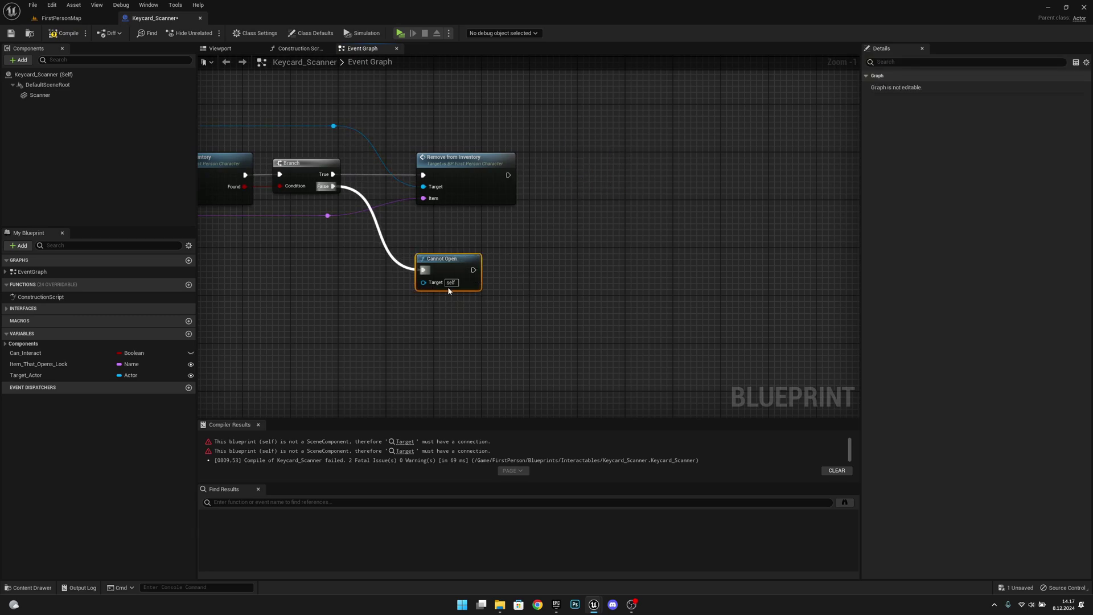
key("Delete")
right_click_drag(458, 288, 494, 284)
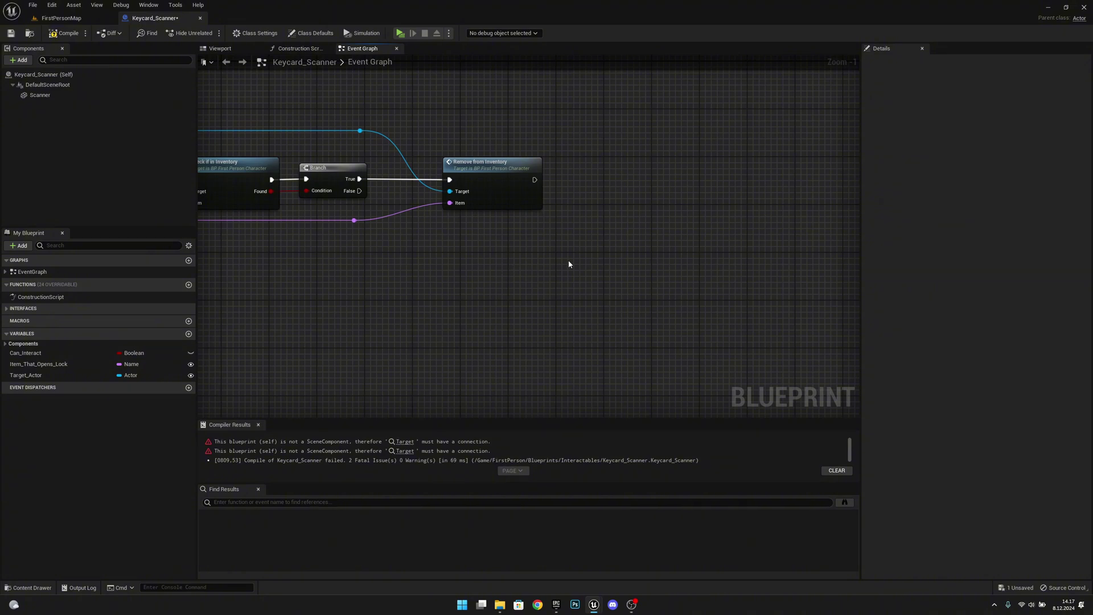
right_click_drag(568, 263, 521, 229)
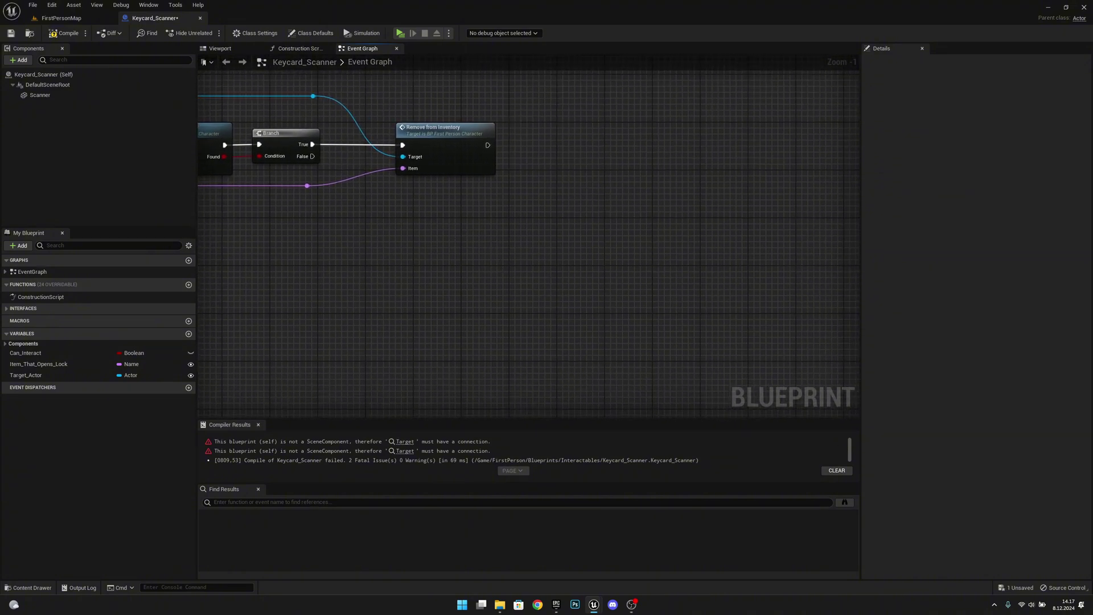
right_click_drag(515, 288, 571, 291)
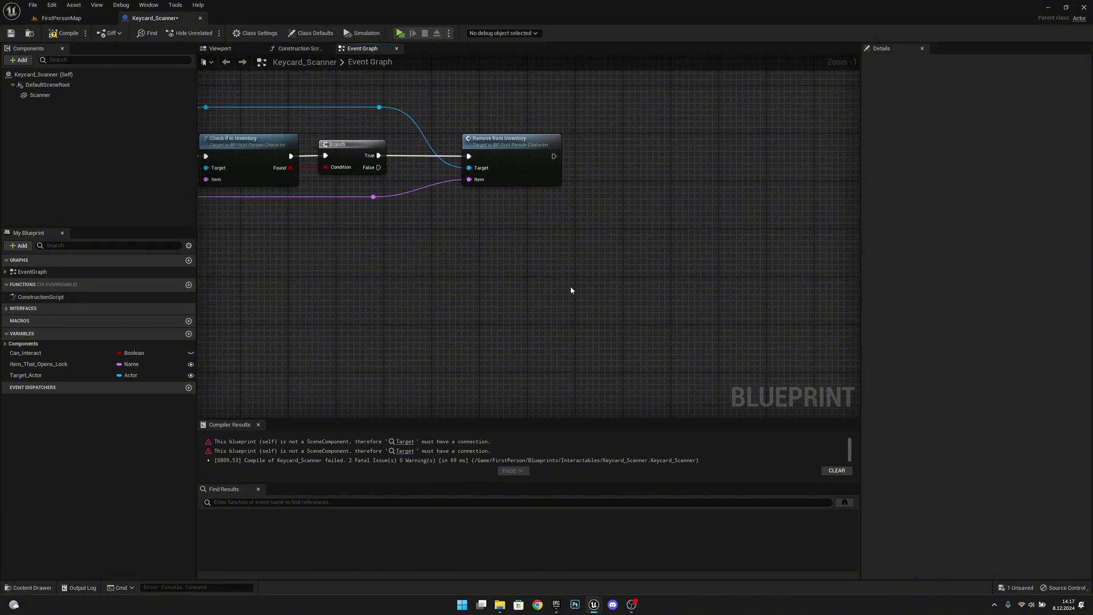
right_click_drag(693, 242, 586, 221)
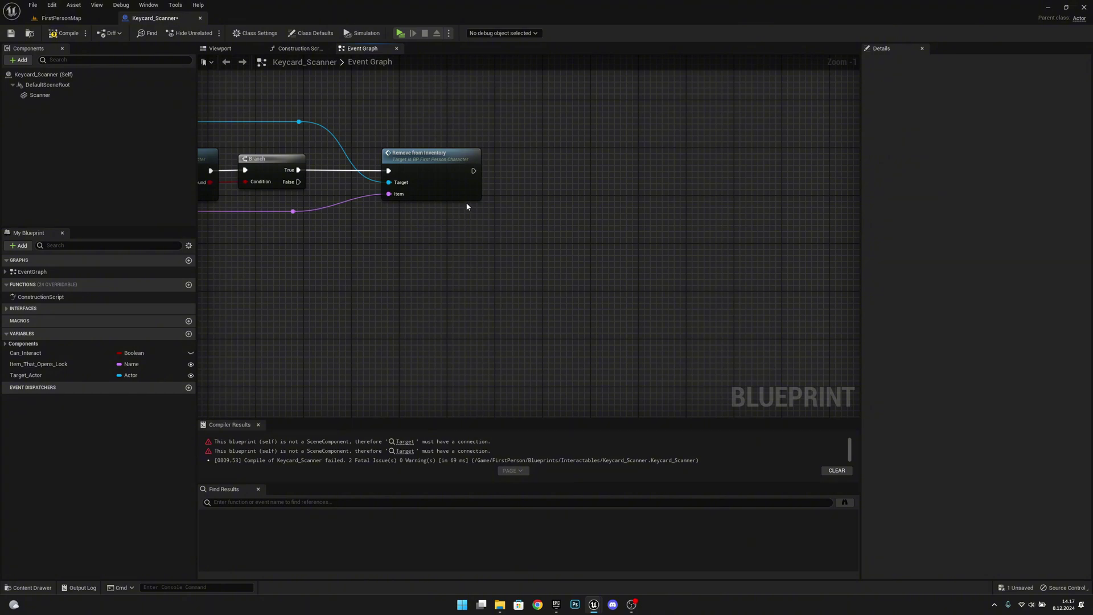
right_click_drag(588, 243, 548, 260)
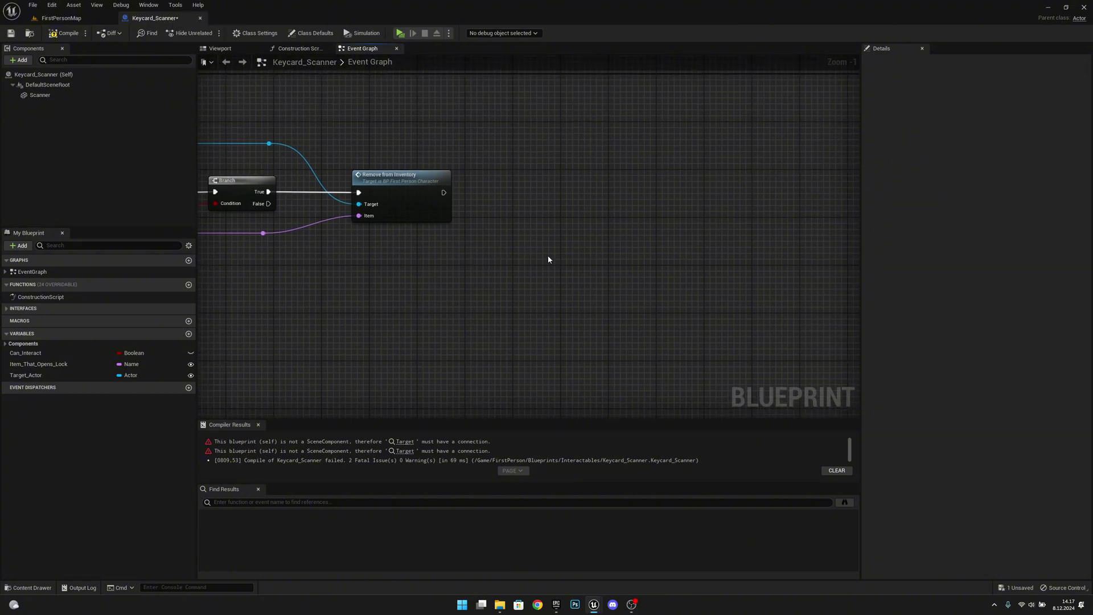
- Add a Play Sound 2D node after Remove from Inventory in the Event Interact chain
right_click_drag(334, 291, 547, 293)
right_click_drag(235, 226, 314, 220)
right_click_drag(829, 288, 432, 258)
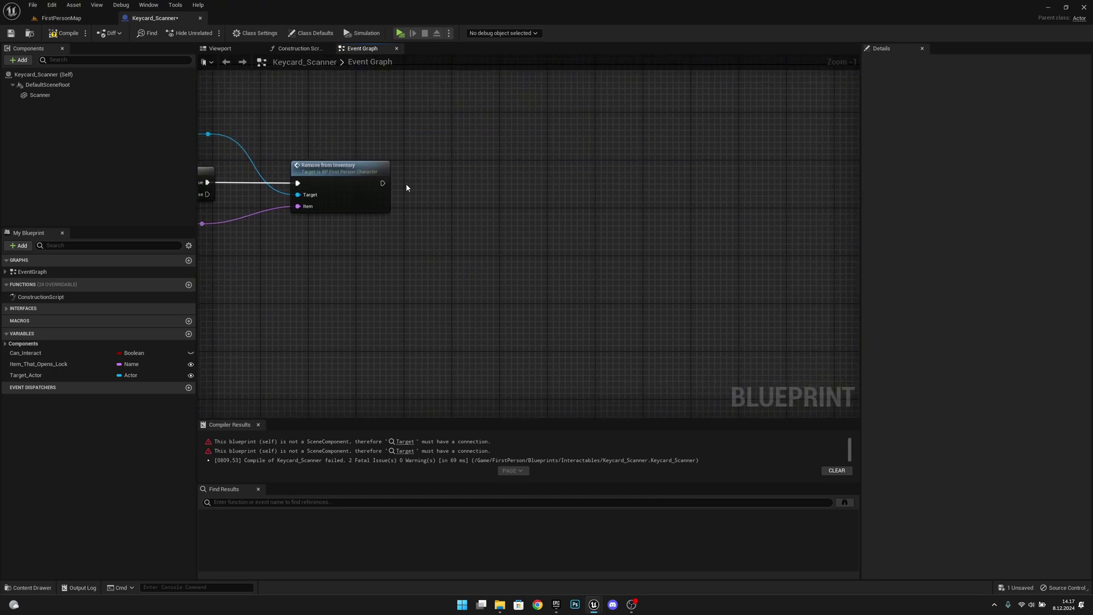
left_click_drag(382, 182, 478, 186)
type("play s")
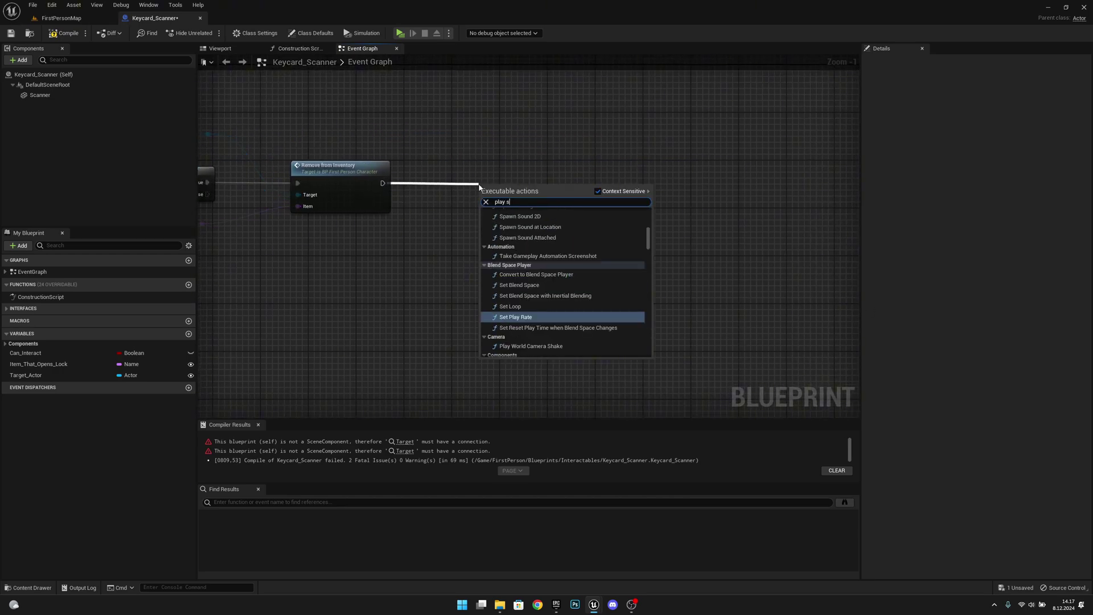
type("ound")
key("Return")
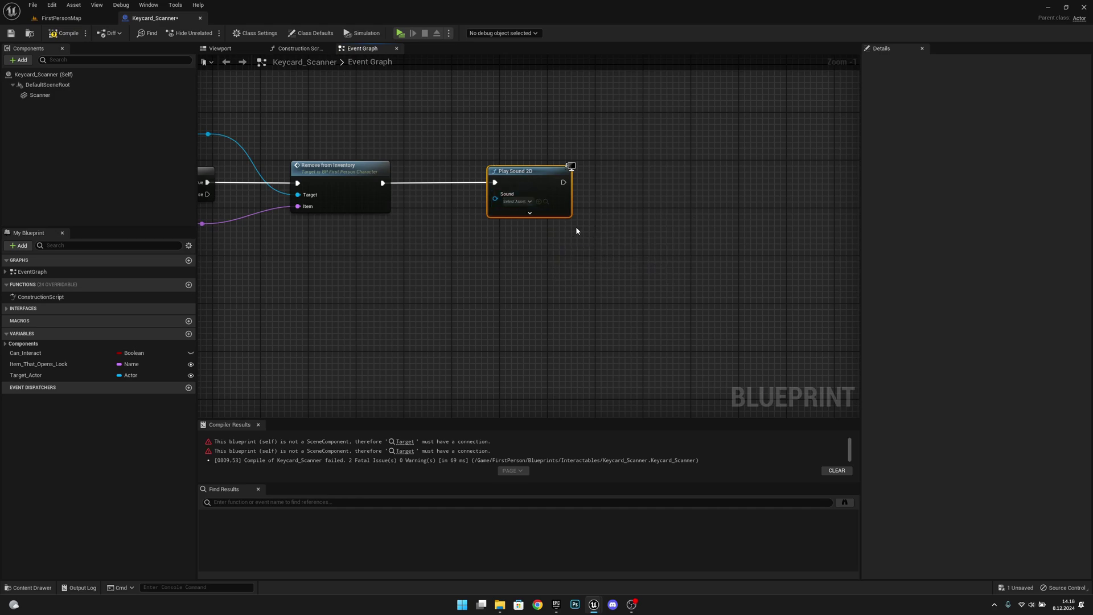
- Wrap the Play Sound 2D node in a comment box titled Accept Sound
left_click_drag(578, 227, 563, 249)
left_click_drag(466, 123, 456, 129)
type("cAc")
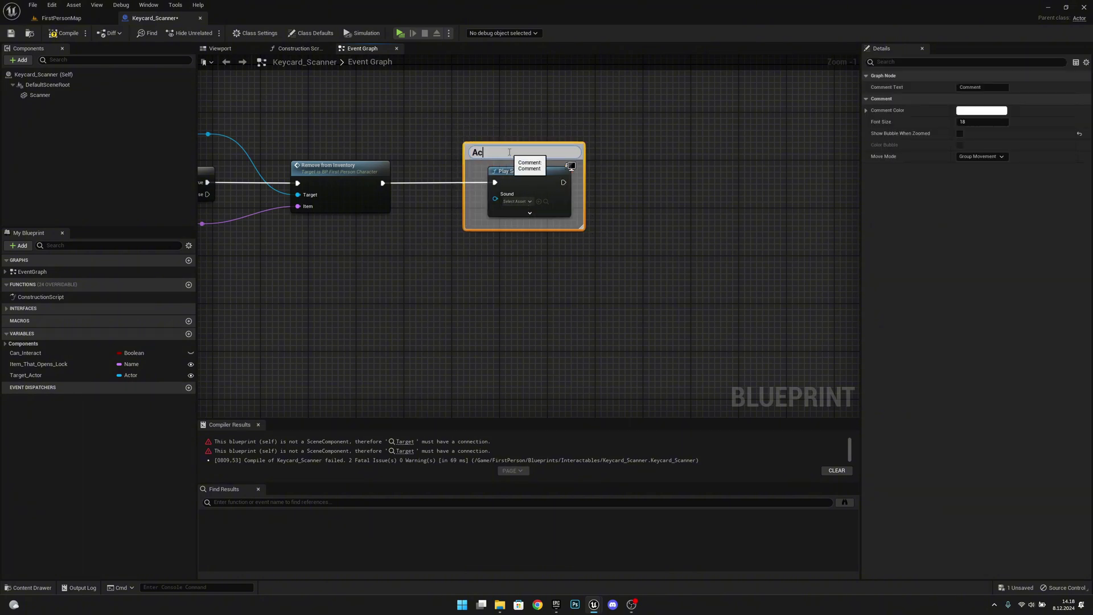
type("cept Sound")
key("Return")
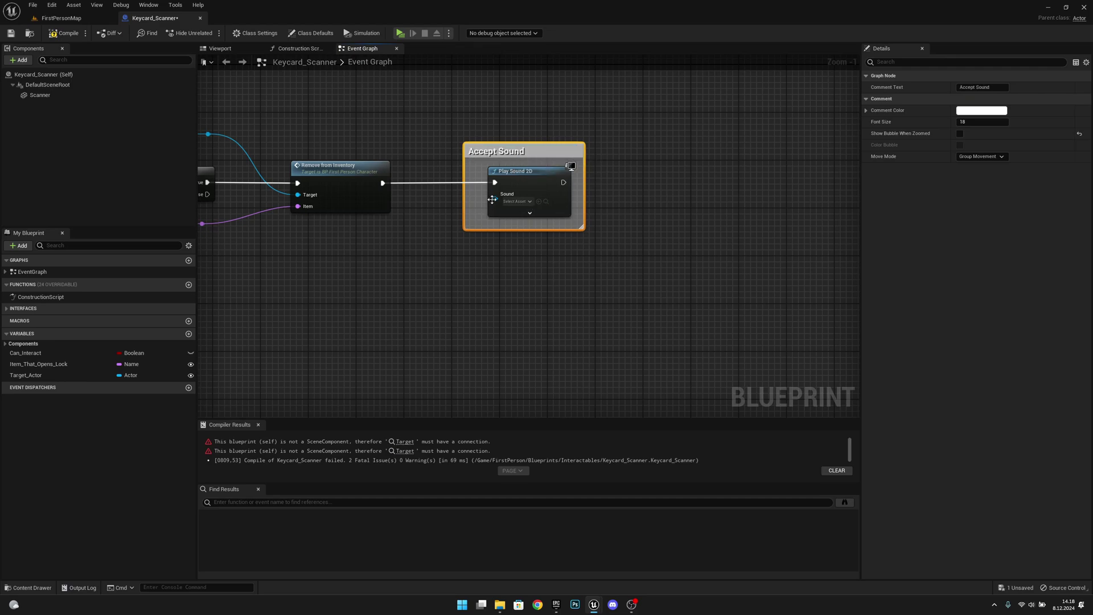
left_click(517, 201)
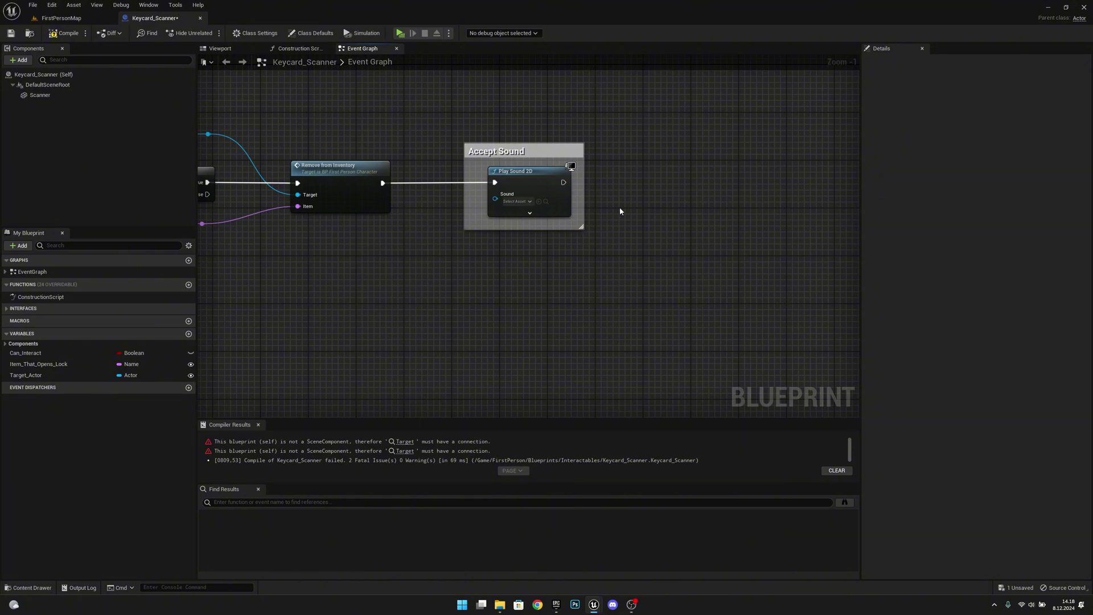
- Duplicate the Accept Sound comment with its Play Sound 2D node, place it below Remove from Inventory, and connect it to the Branch's False output
right_click_drag(627, 354, 727, 327)
left_click_drag(747, 310, 539, 80)
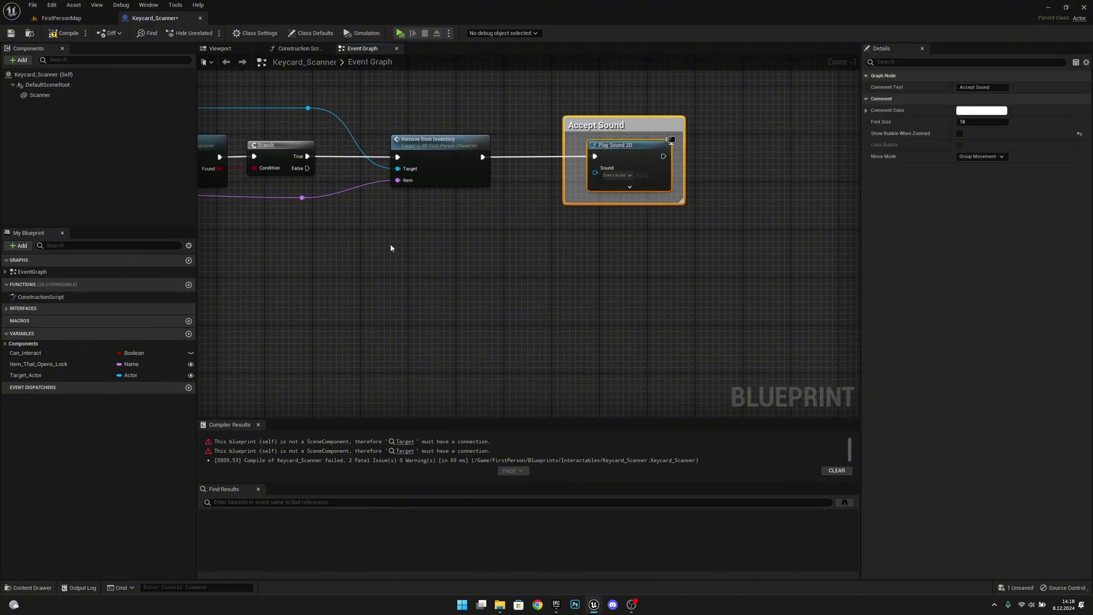
key("ctrl+d")
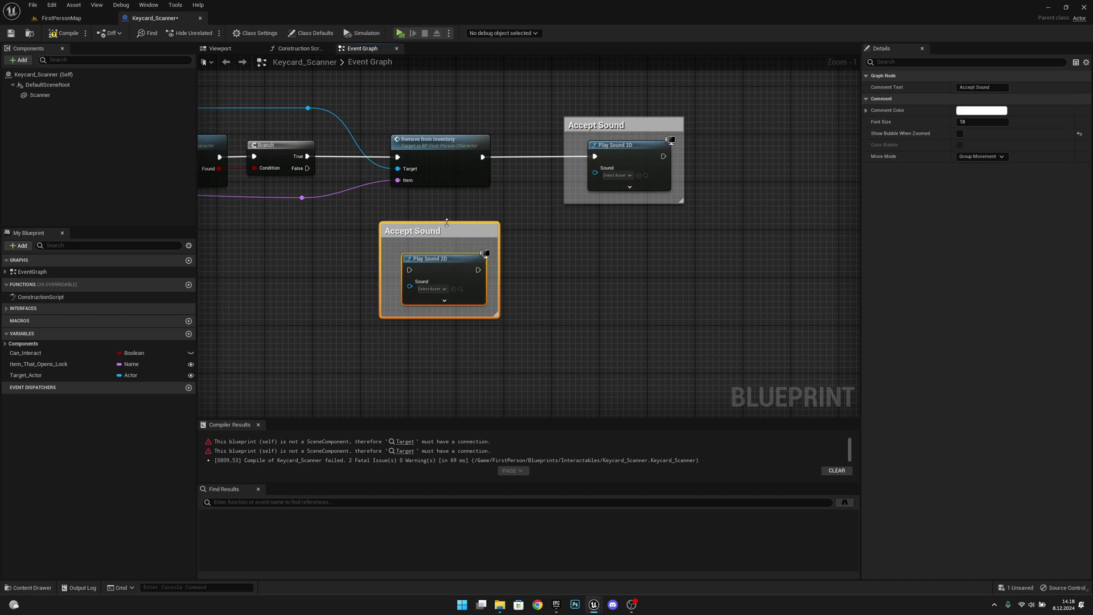
left_click_drag(434, 222, 442, 215)
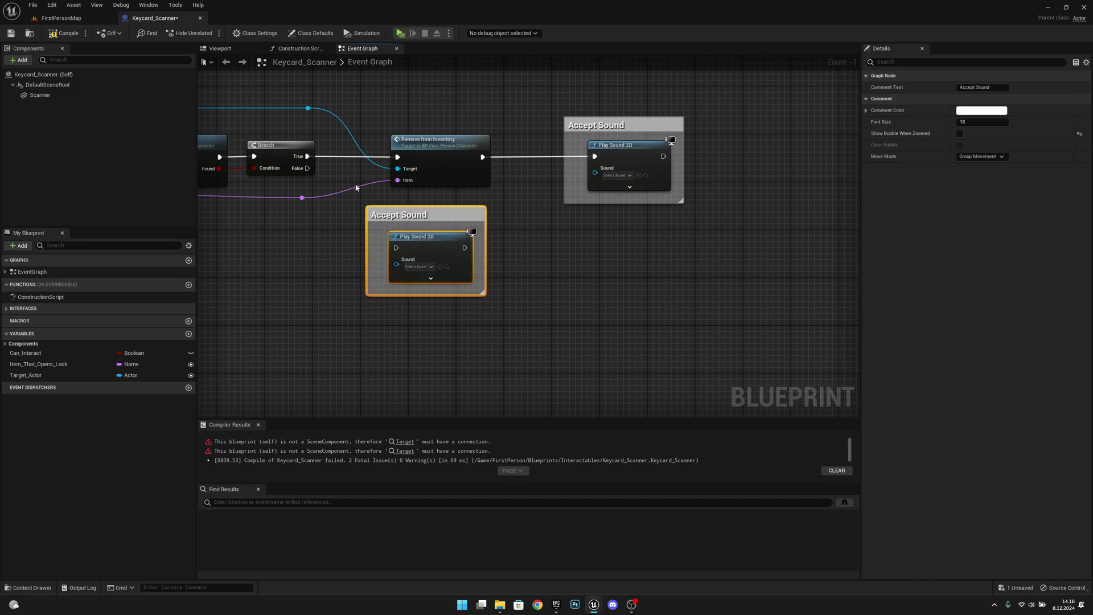
left_click_drag(307, 168, 396, 249)
- Rename the duplicated comment box on the False branch to Decline Sound
double_click(416, 217)
type("Decl")
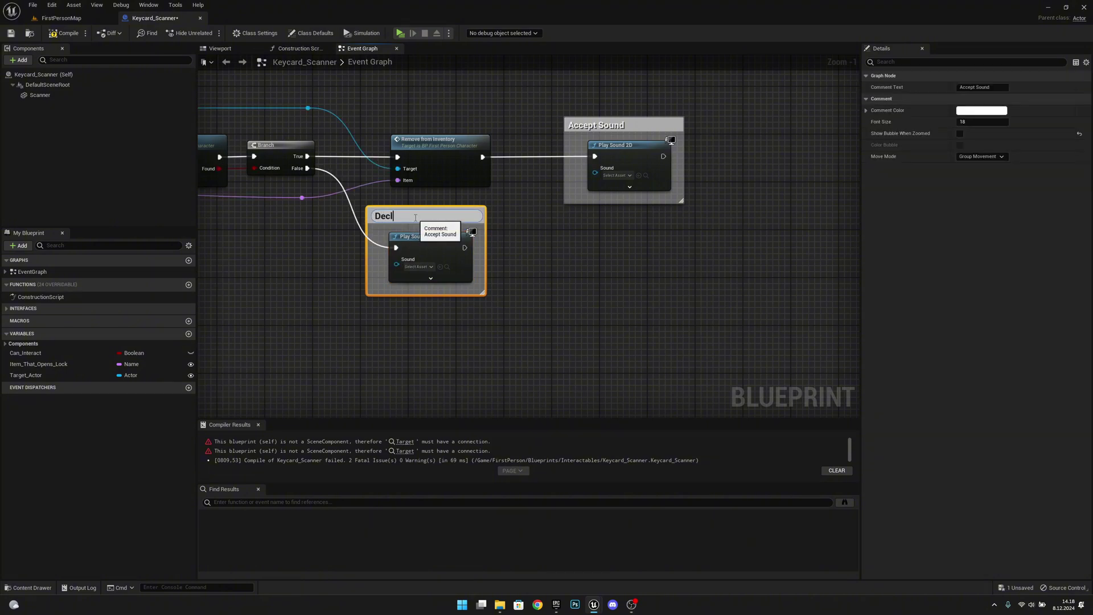
type("ine Sound")
key("Return")
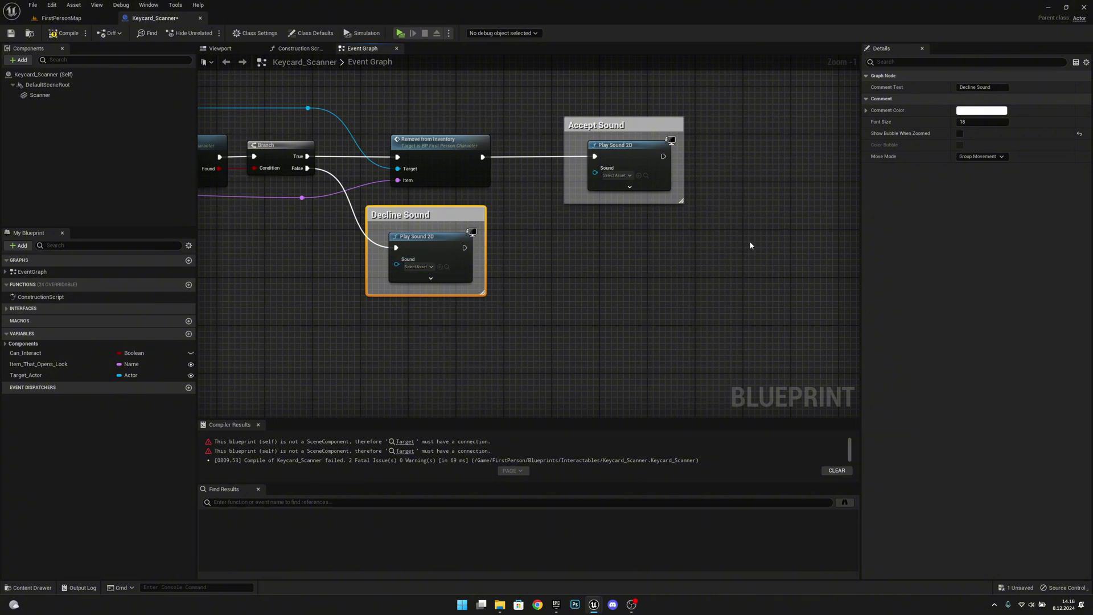
- Add a Set Can_Interact node with the value unchecked after the Accept Sound node and align it with the chain
right_click_drag(750, 245, 496, 296)
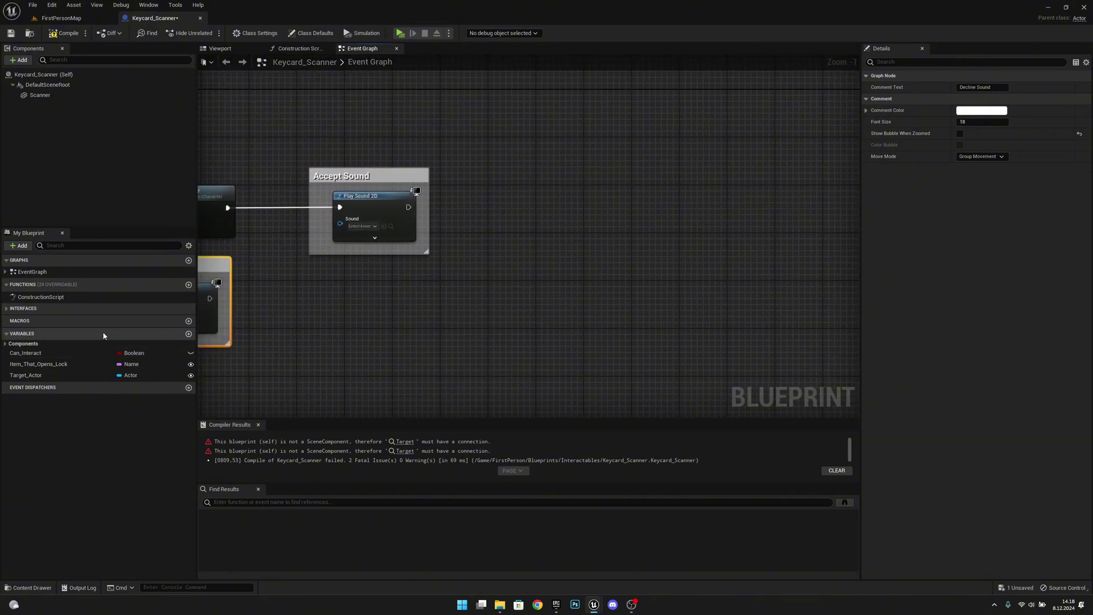
left_click_drag(67, 353, 506, 196)
left_click(541, 234)
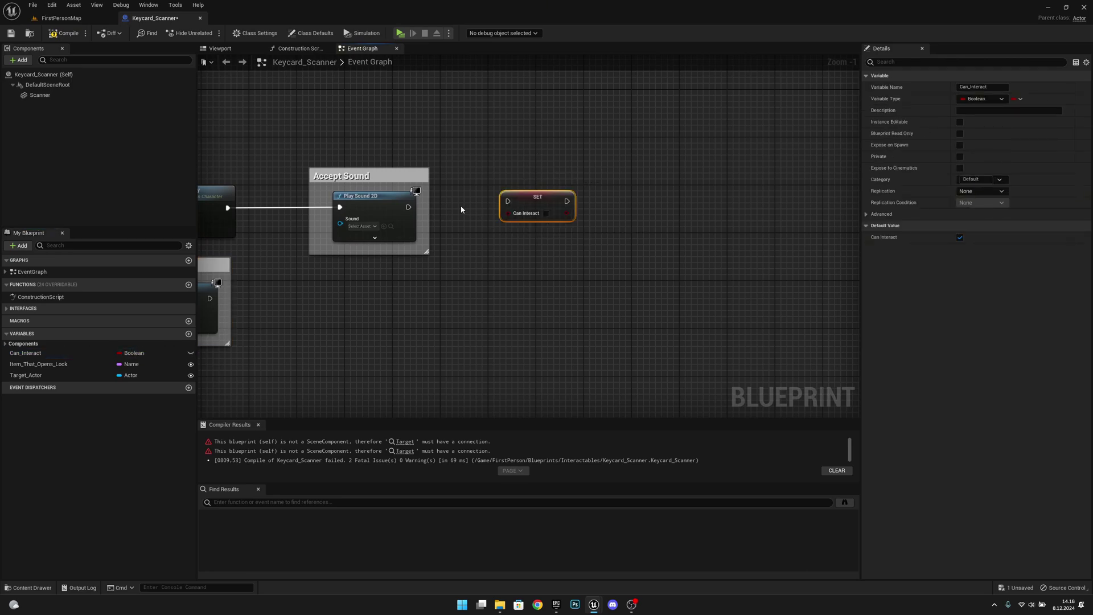
left_click_drag(407, 208, 507, 202)
key("q")
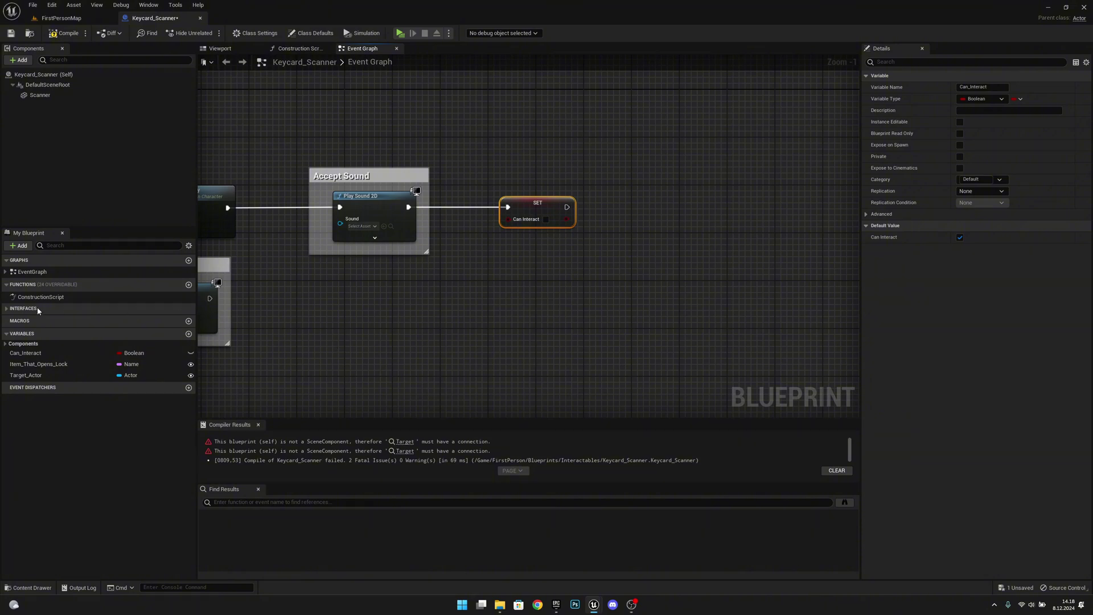
- Add a Target_Actor getter and call the Electricity interface's Activate (Message) on it
left_click_drag(25, 375, 661, 243)
left_click(683, 253)
right_click_drag(781, 263, 620, 255)
left_click_drag(545, 238, 604, 212)
type("activ")
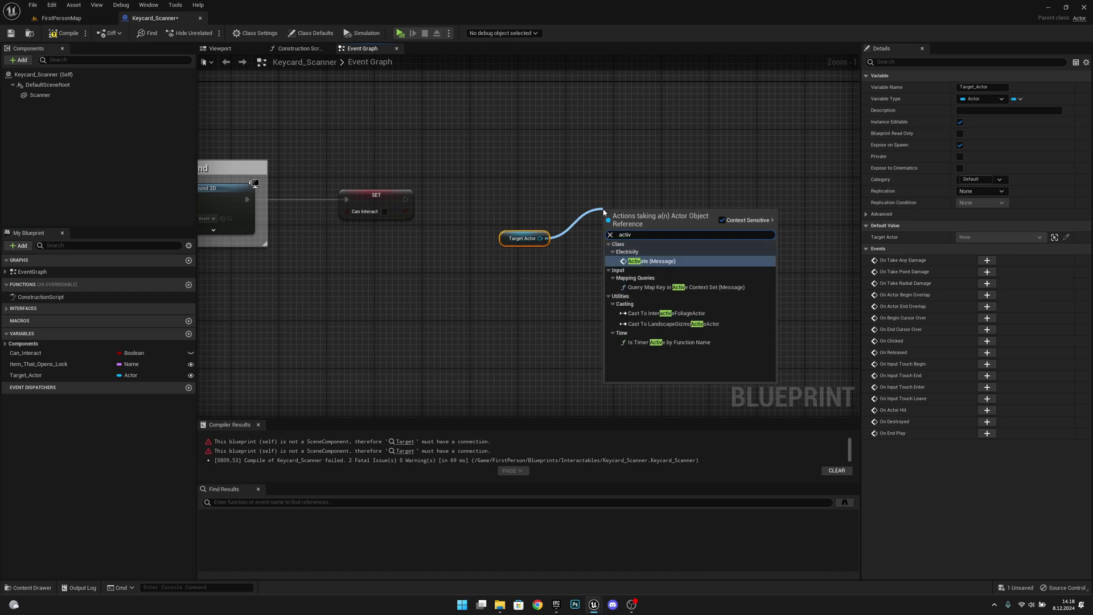
key("Return")
left_click_drag(610, 222, 572, 195)
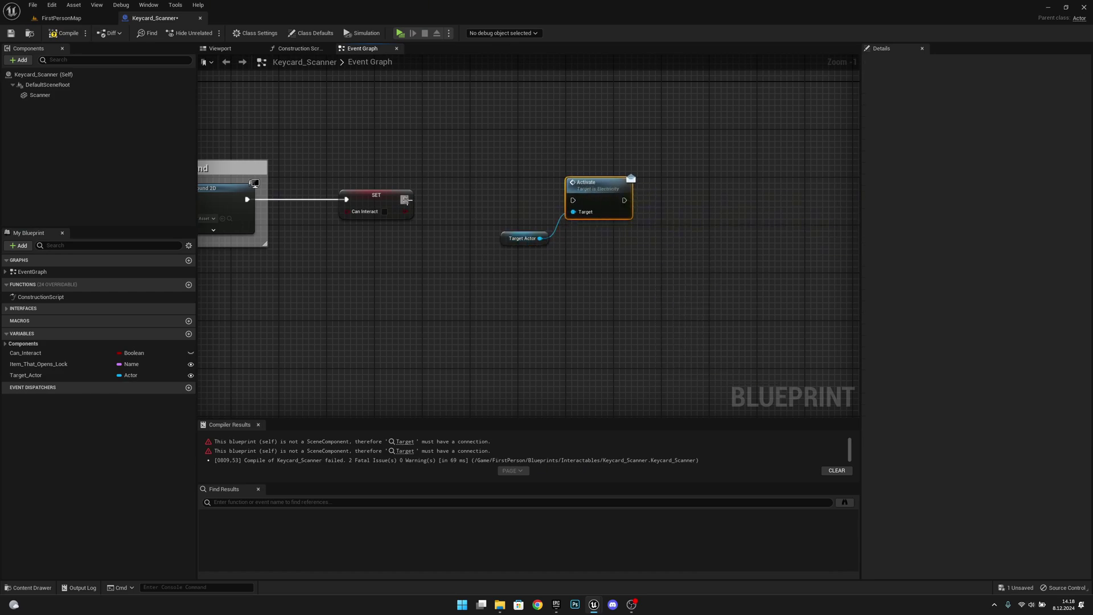
- Connect Set Can Interact to the Activate node, tidy the Target Actor node, and compile and save Keycard_Scanner
left_click_drag(406, 200, 607, 187)
left_click(505, 238)
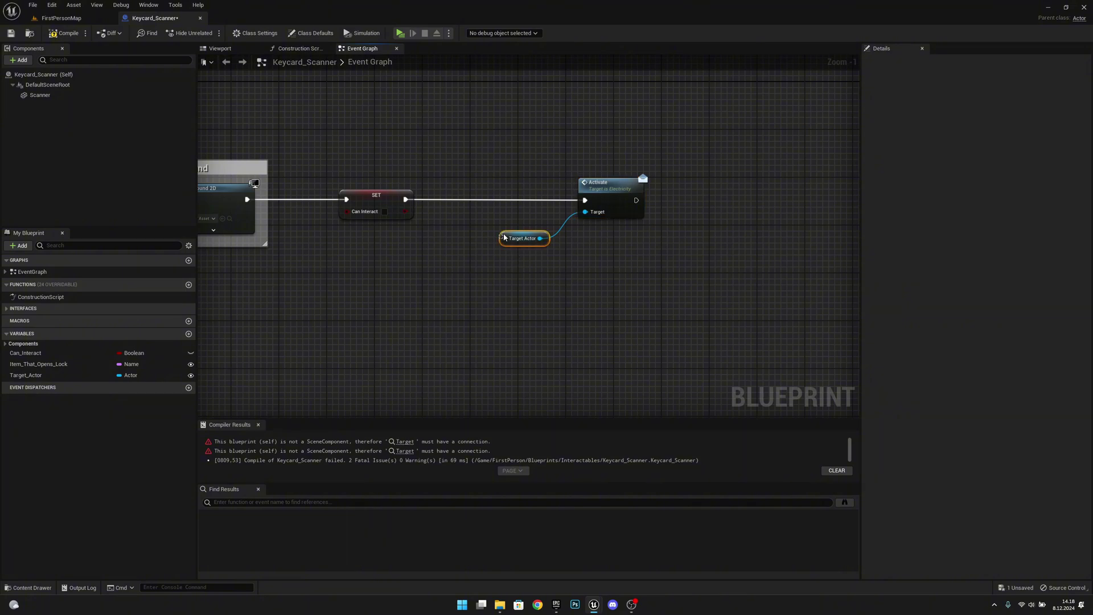
left_click_drag(504, 238, 504, 226)
left_click(571, 271)
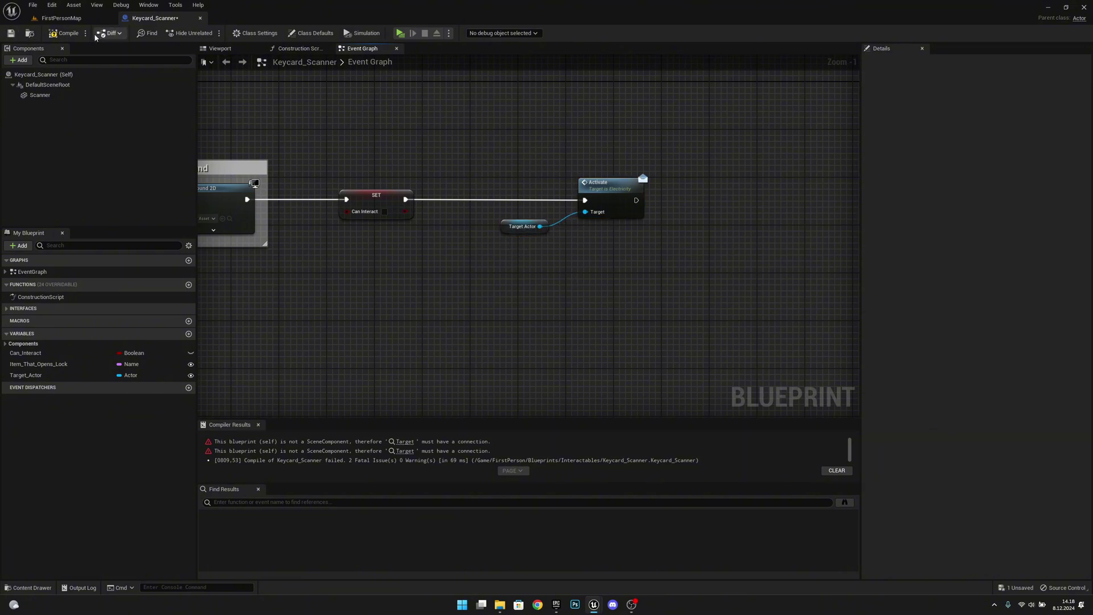
left_click(65, 33)
left_click(10, 33)
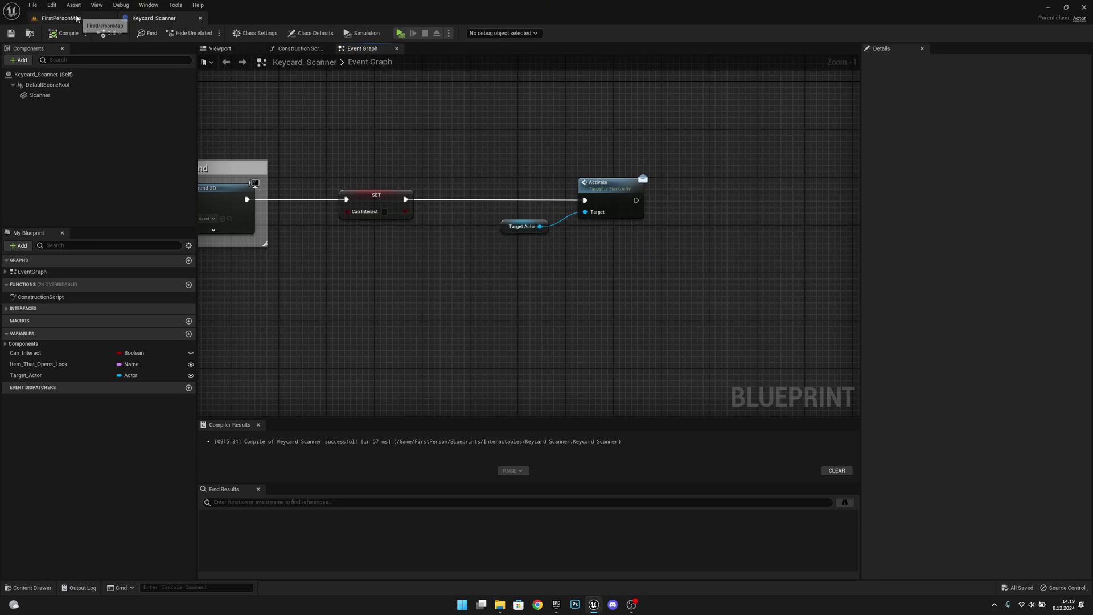
- Duplicate the Key blueprint in the Interactables folder as Keycard and open it
left_click(61, 17)
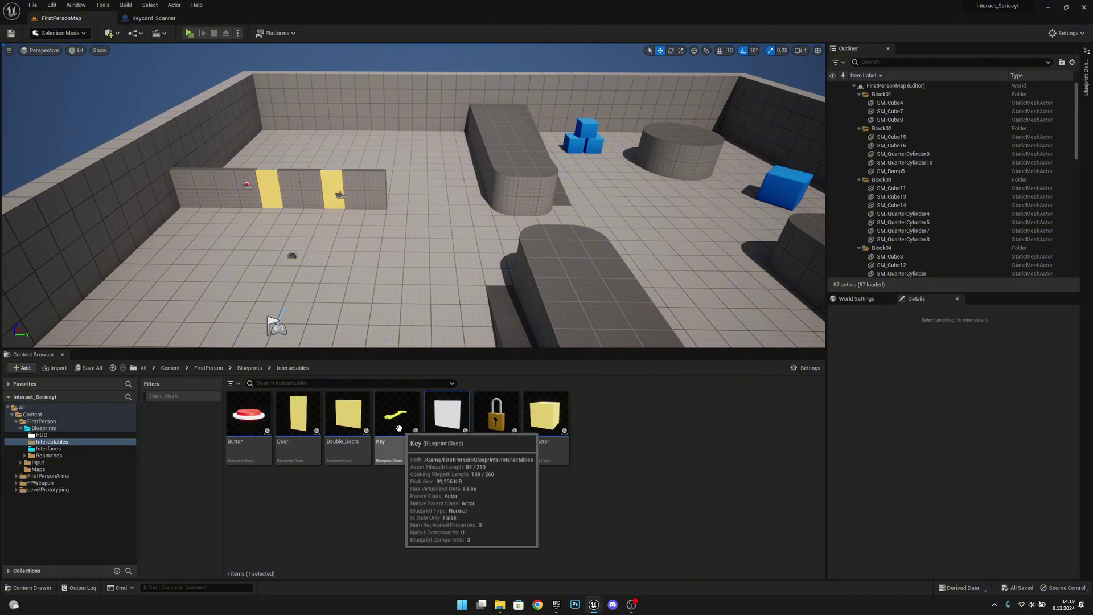
right_click(425, 435)
left_click(501, 259)
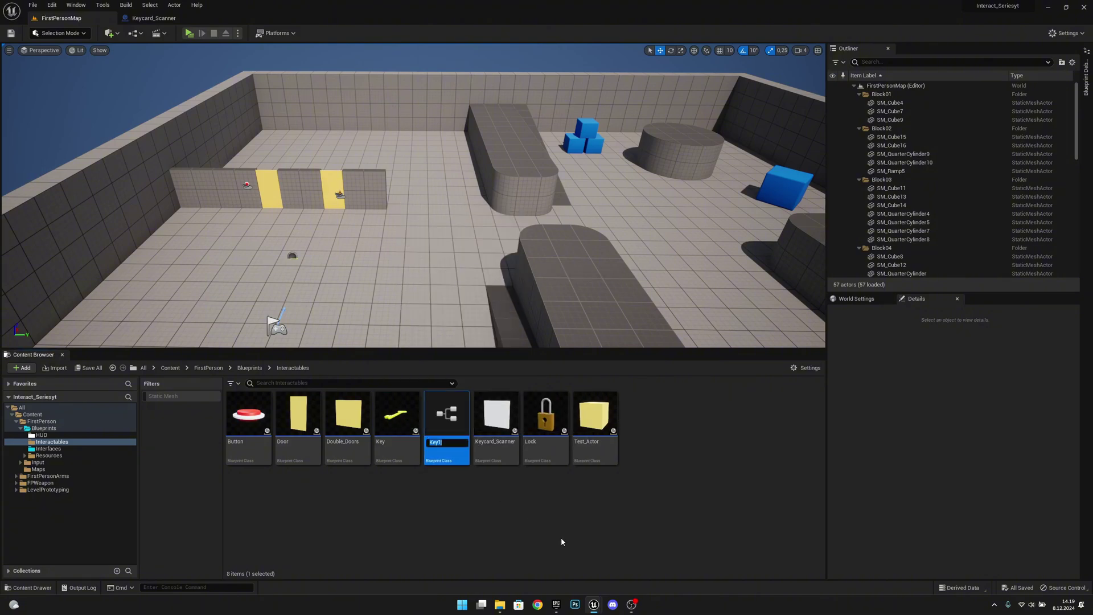
type("Keycard")
key("Return")
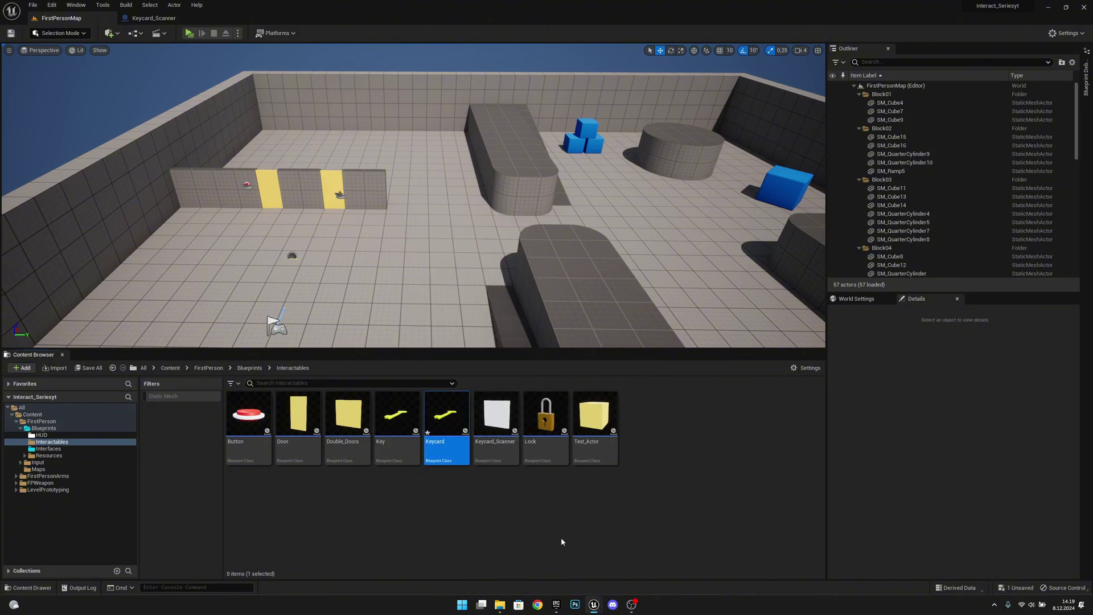
double_click(444, 419)
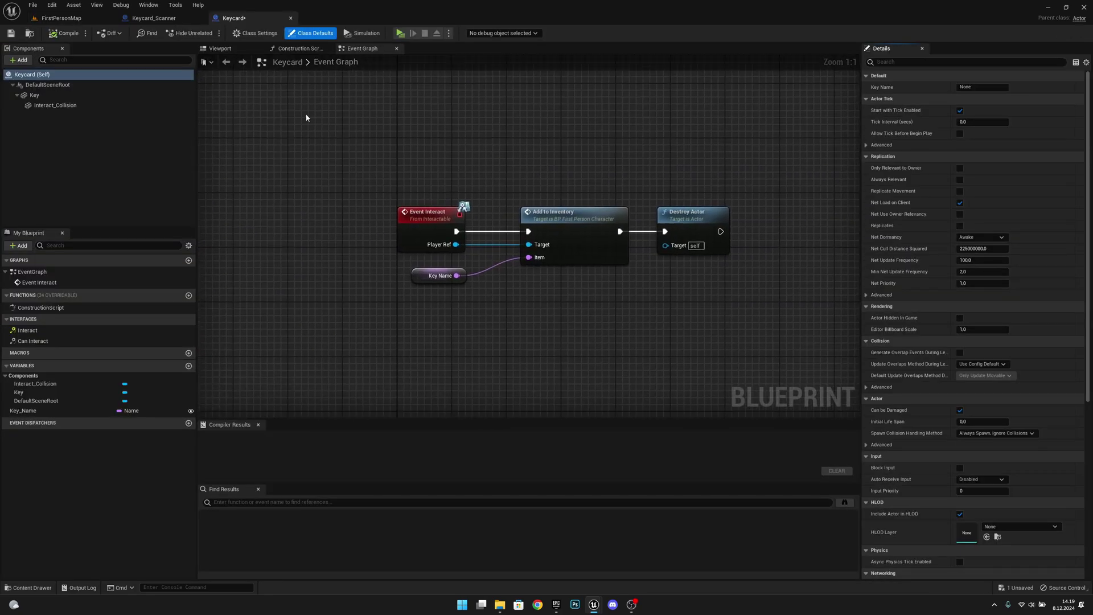
- Reparent Interact_Collision to DefaultSceneRoot in Keycard and delete the Key mesh component
left_click(220, 48)
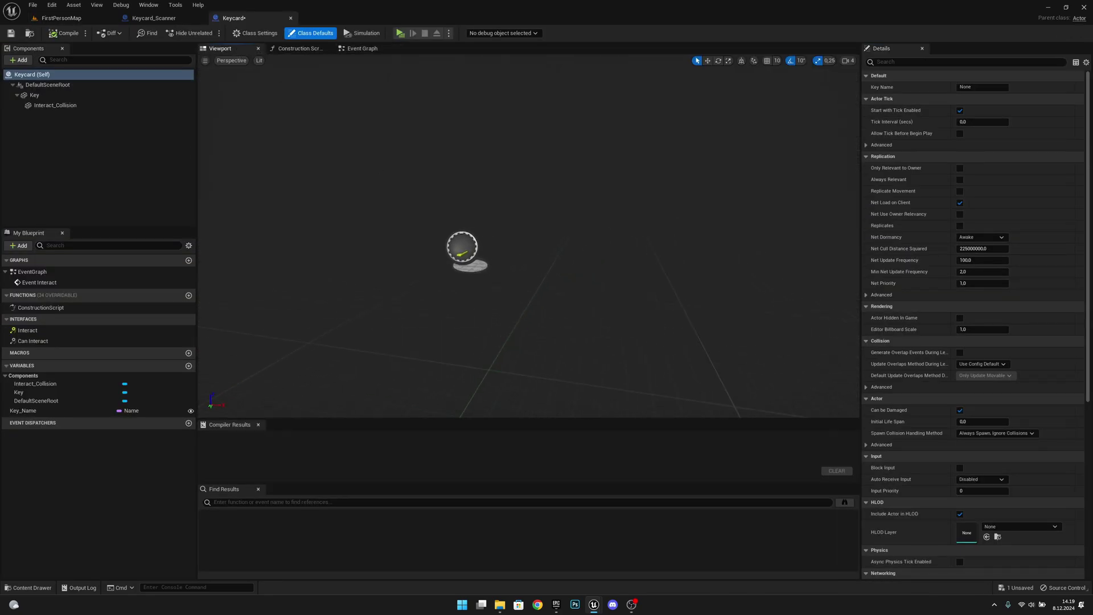
right_click_drag(528, 235, 643, 245)
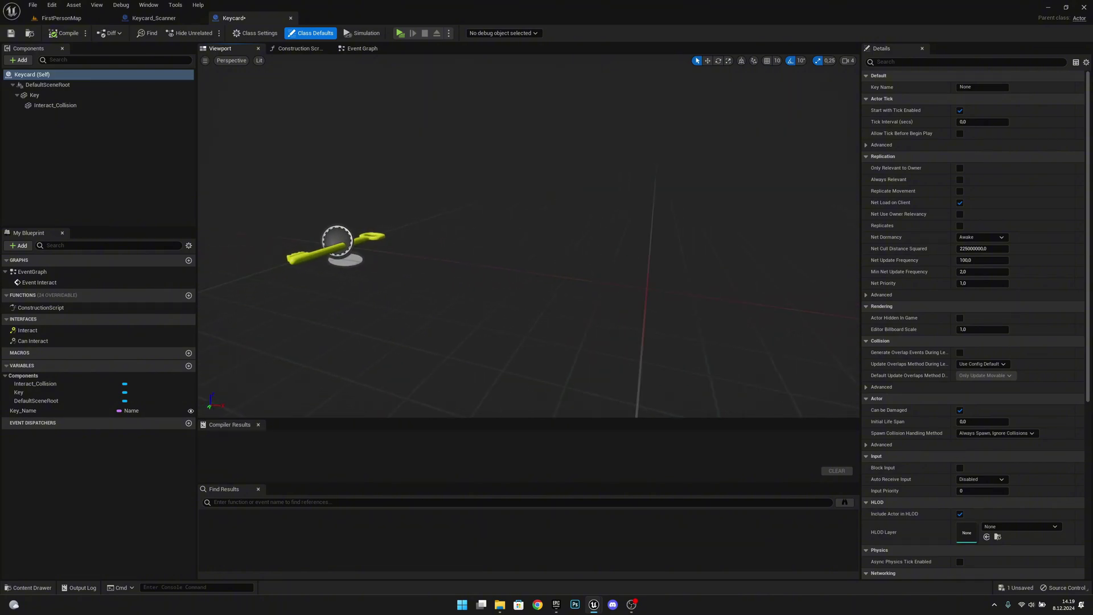
left_click_drag(433, 256, 509, 258)
left_click(457, 239)
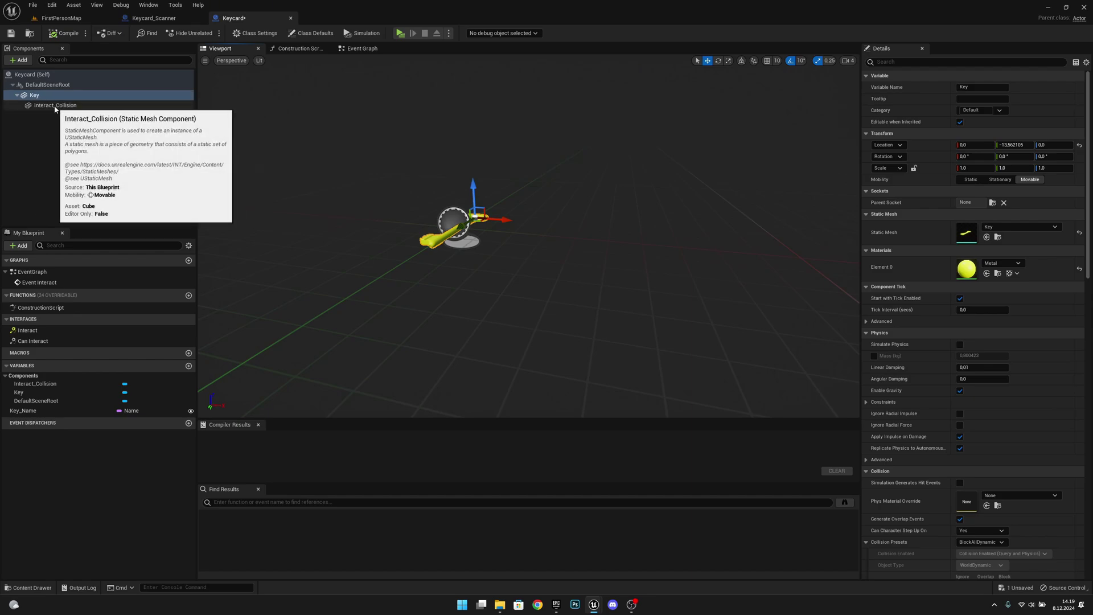
left_click(40, 106)
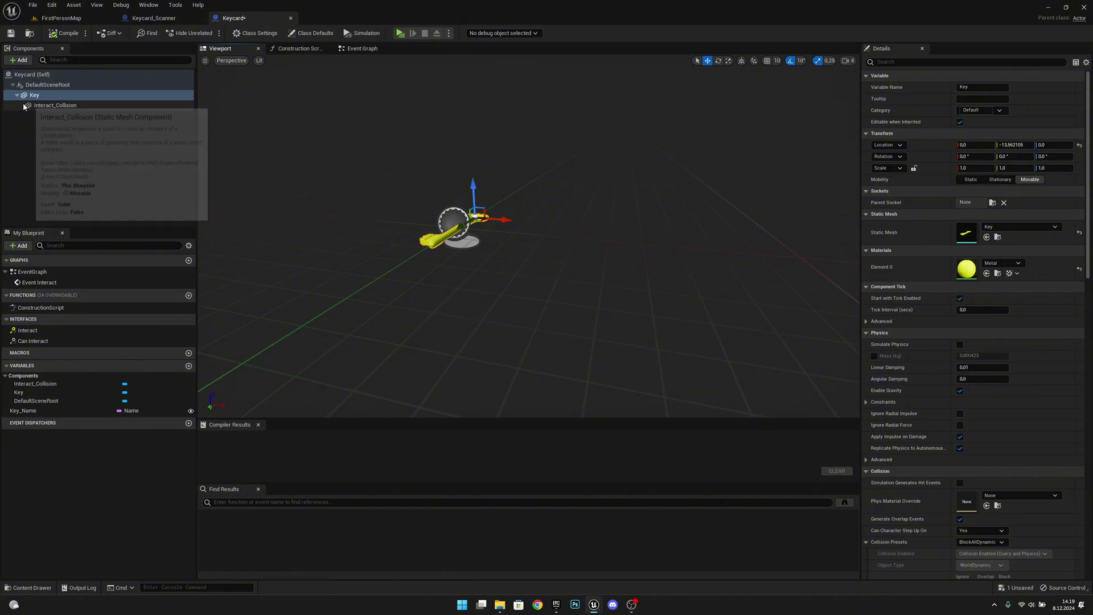
left_click_drag(49, 107, 54, 85)
left_click(45, 105)
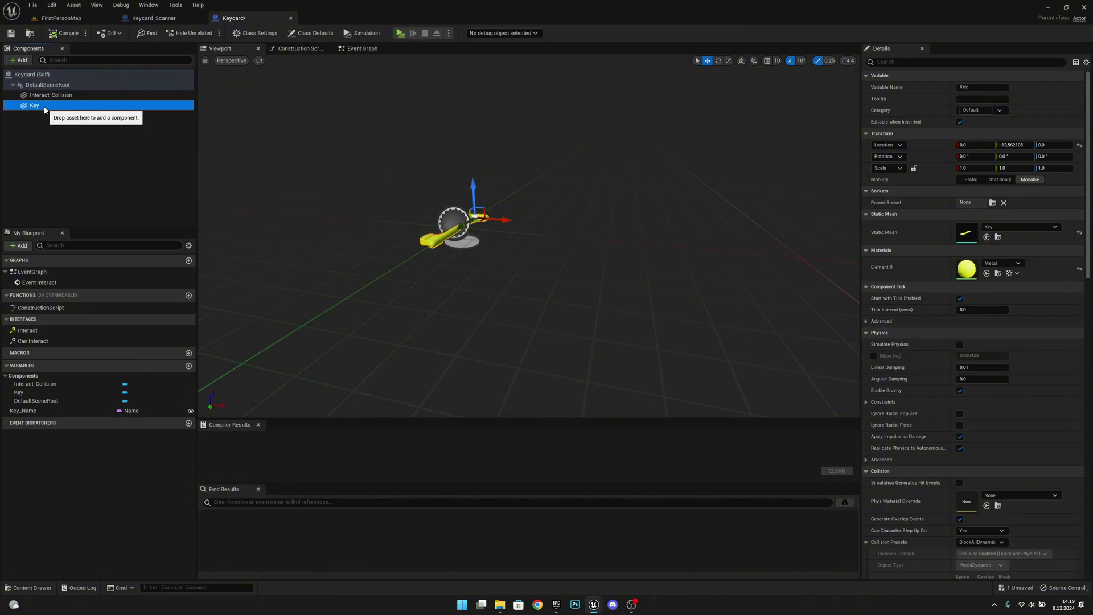
key("Delete")
- Add a Cube component under DefaultSceneRoot and name it Keycard
left_click(19, 60)
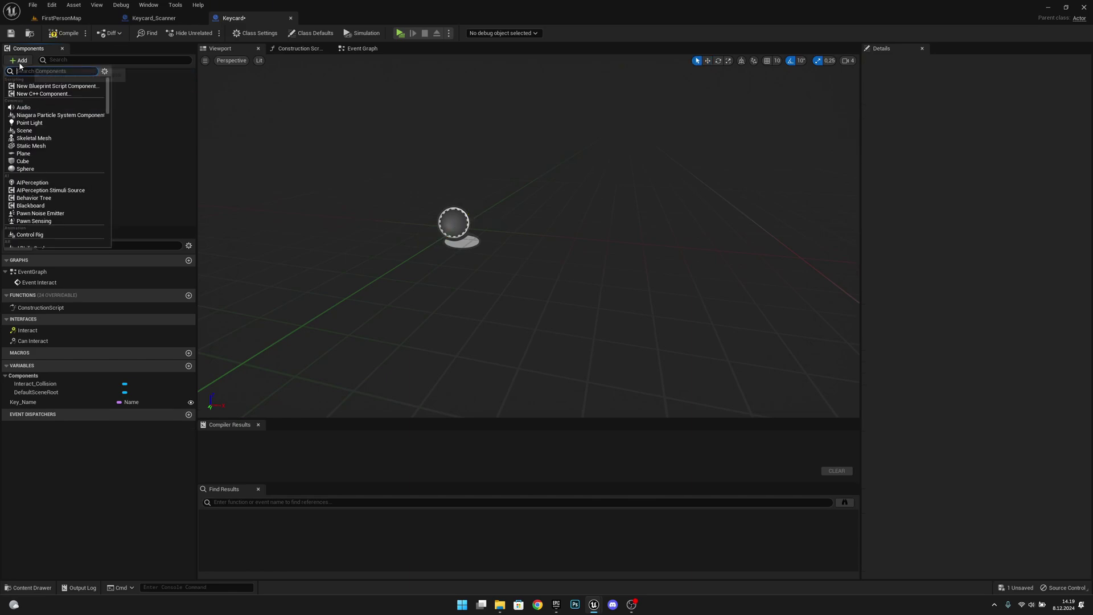
left_click(45, 162)
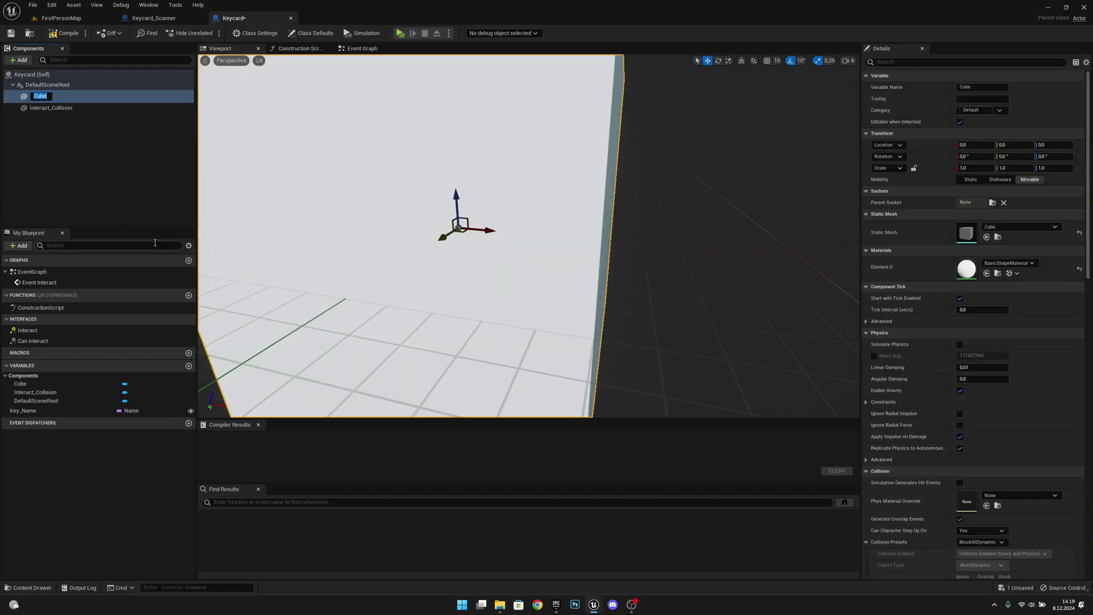
type("Keycard")
key("Return")
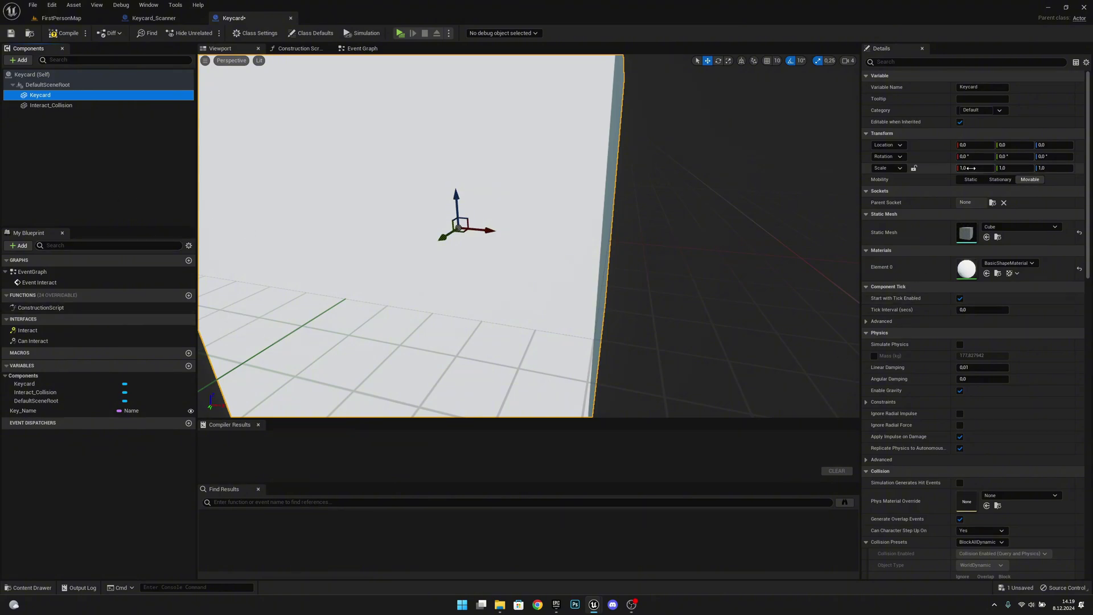
- Set the Keycard component's scale to X 0.2, Y 0.2, Z 0.025
left_click(971, 168)
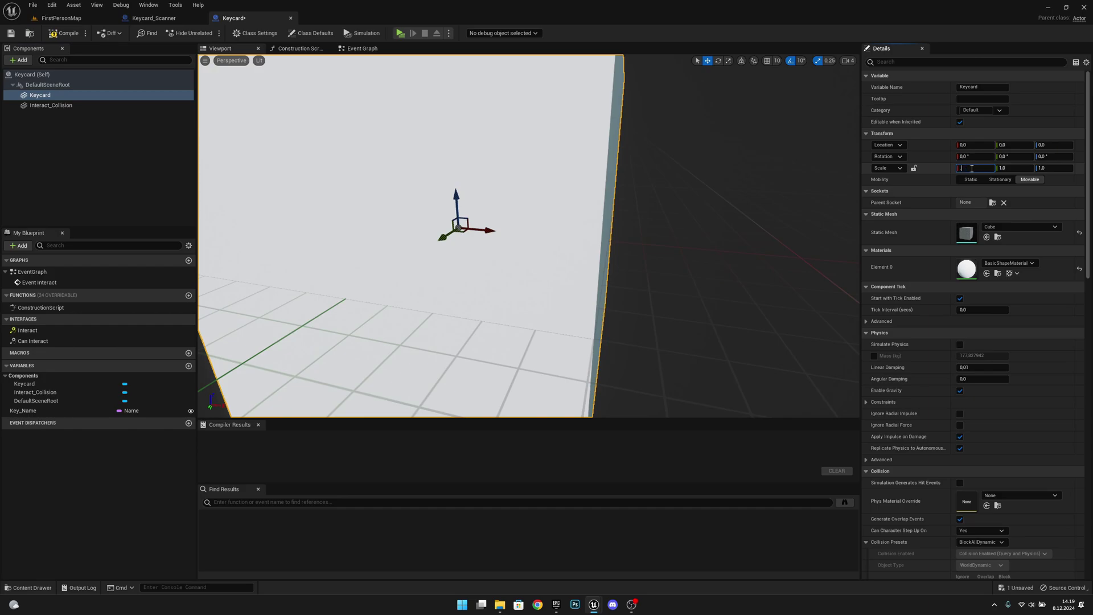
type("0,2")
key("Return")
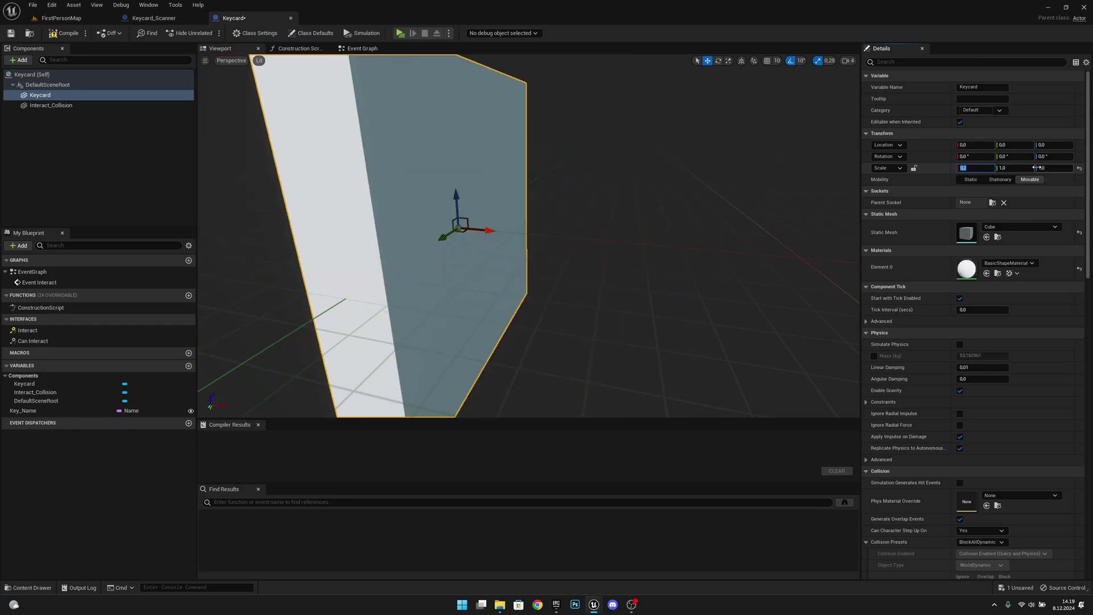
type("0,2")
key("Return")
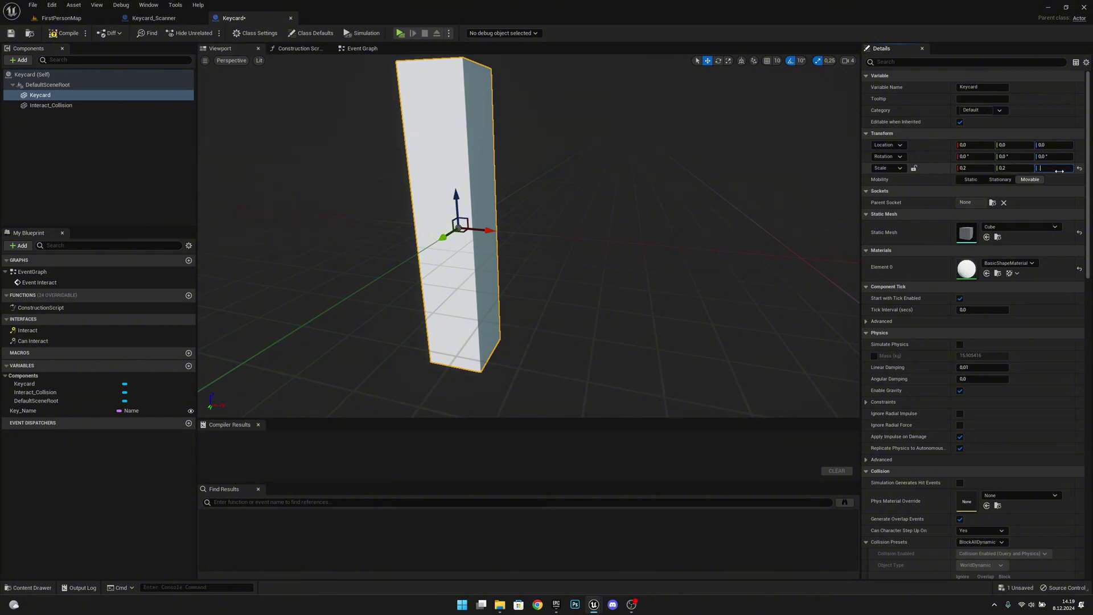
key("Return")
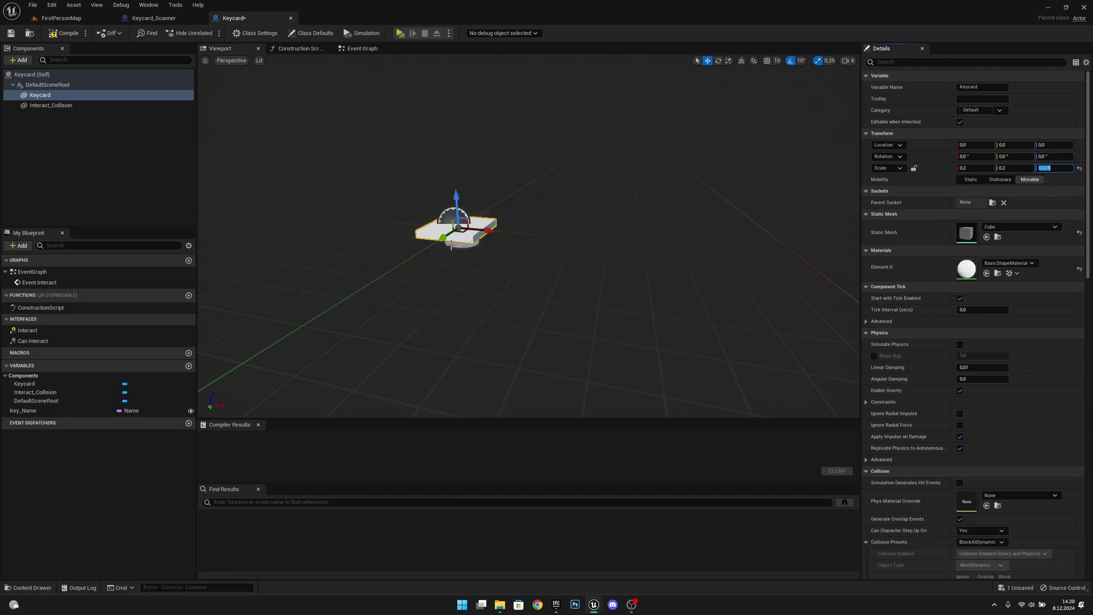
- Assign FirstPersonProjectileMaterial to the Keycard cube component
right_click_drag(402, 181, 376, 234)
right_click_drag(459, 251, 466, 253)
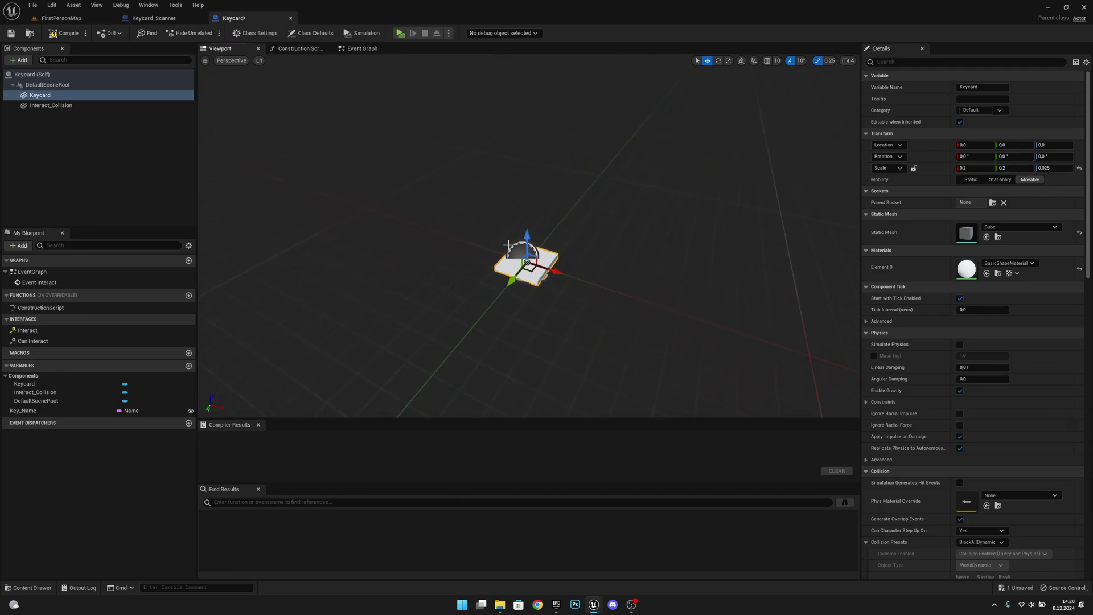
left_click(1007, 263)
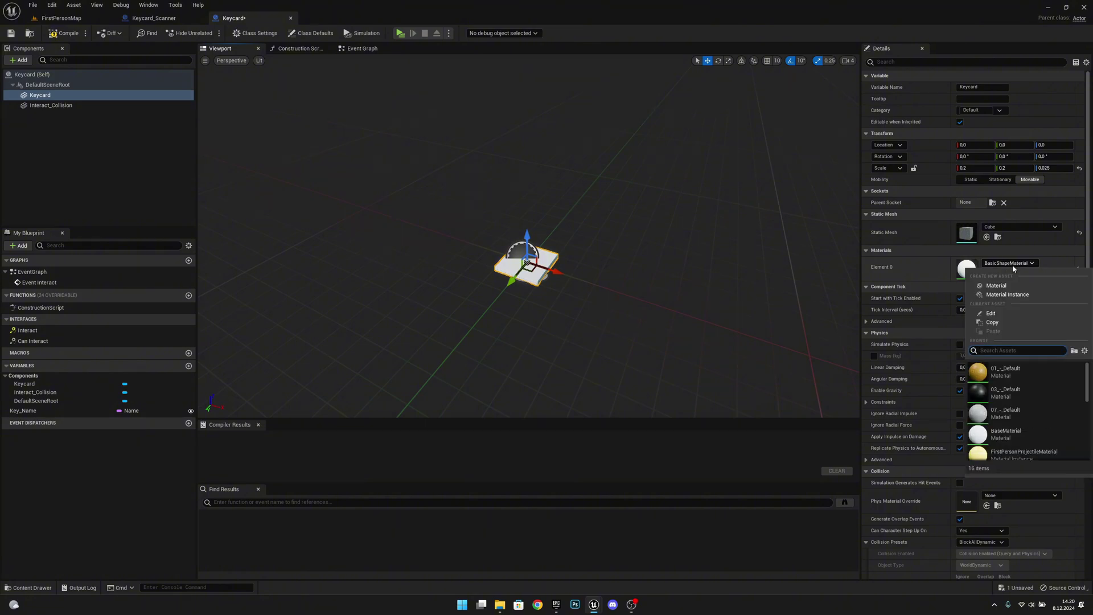
left_click(1023, 452)
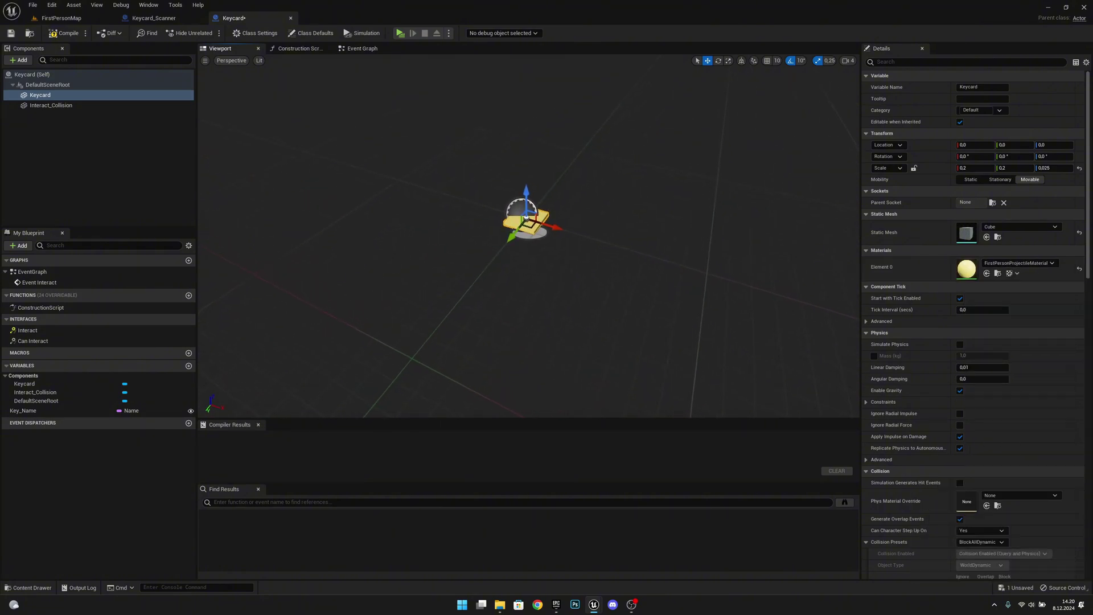
- Check the Keycard event graph, compile the blueprint, and close the Keycard and Keycard_Scanner editors
left_click(358, 48)
right_click_drag(710, 290, 604, 249)
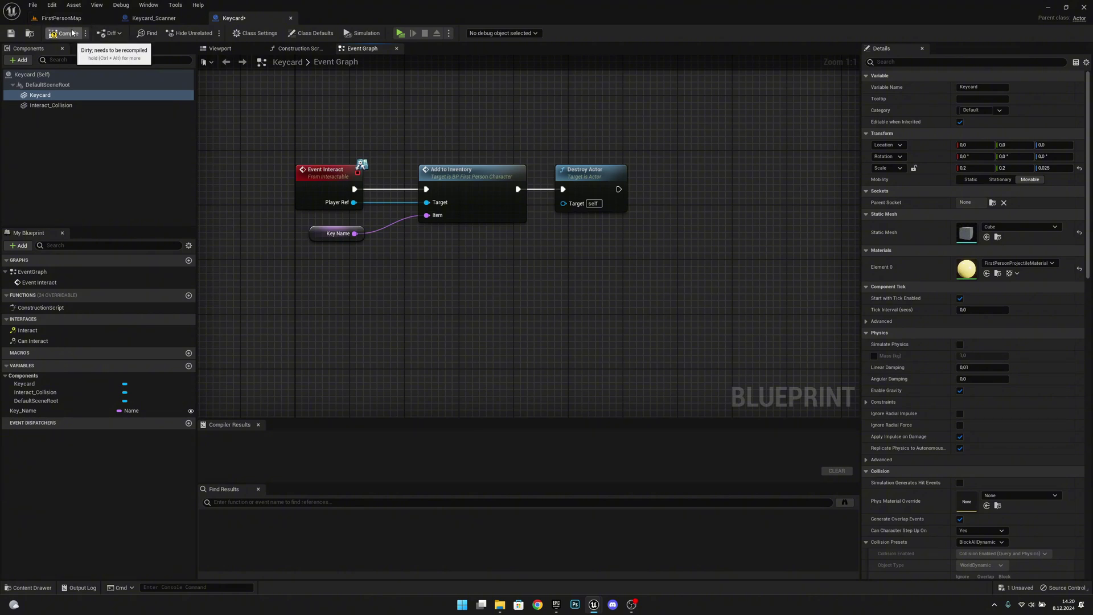
left_click(63, 33)
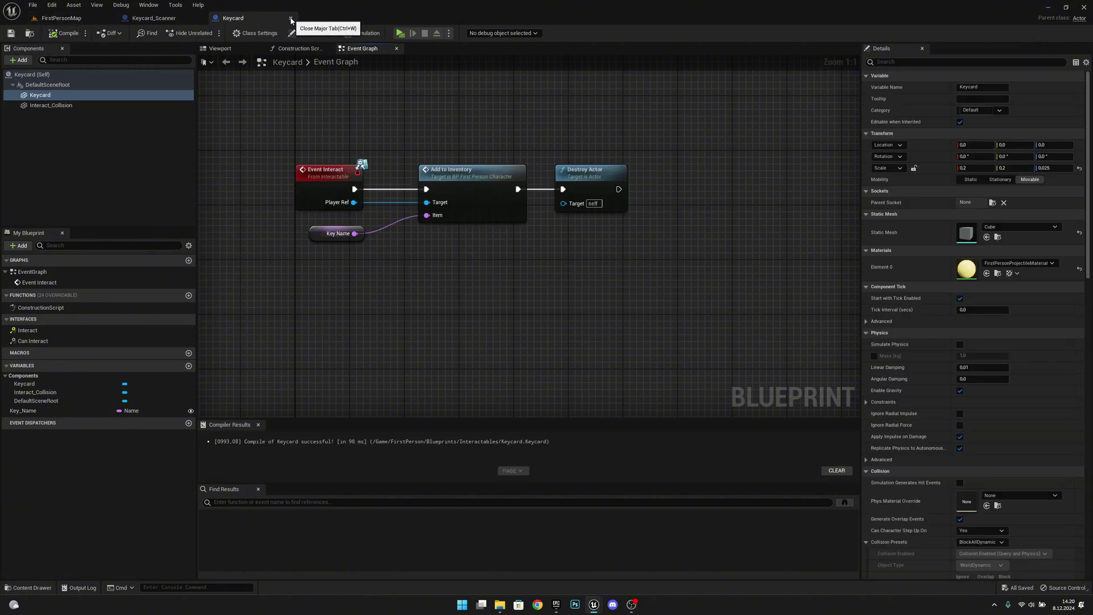
left_click(291, 17)
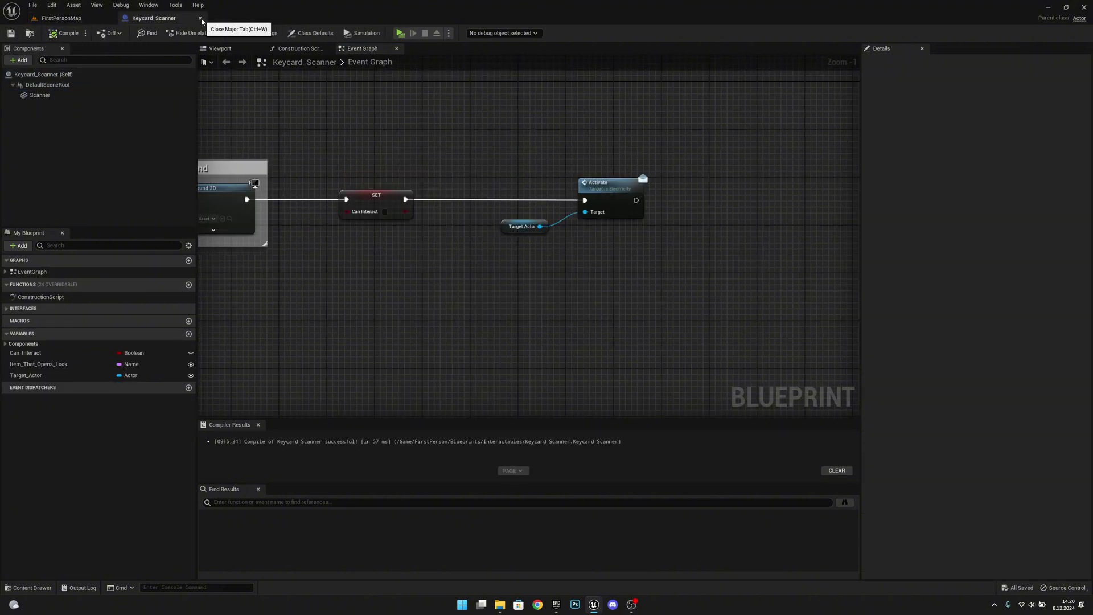
left_click(200, 17)
- Place Double_Doors in the level beyond the free end of the wall, rotated -90 degrees about Z
key("w")
mouse_move(485, 246)
right_mouse_down()
mouse_move(496, 208)
mouse_move(496, 308)
mouse_move(485, 246)
right_mouse_up()
left_click_drag(344, 422, 408, 241)
key("e")
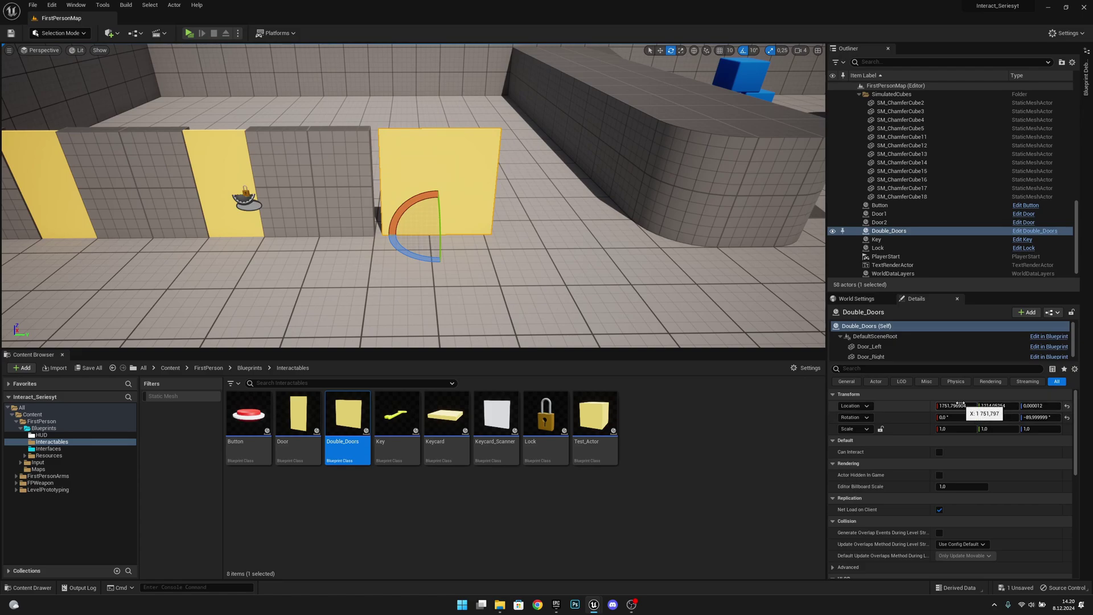
- Check Door2's location for reference and set the Double_Doors location to X 1750, Y 1200, flush against the wall's end
left_click(208, 155)
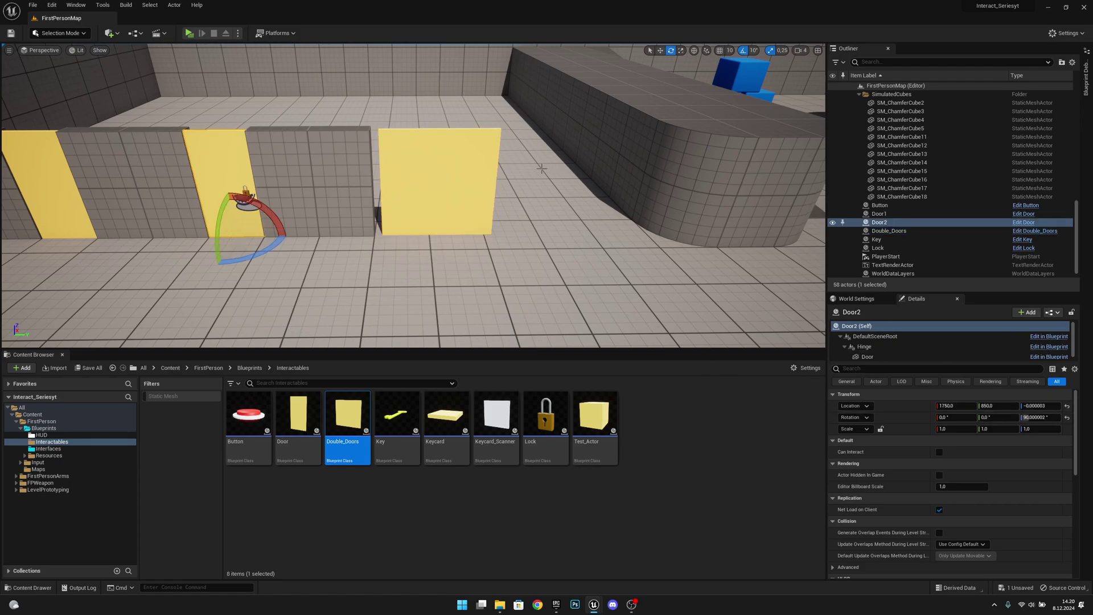
left_click(467, 171)
left_click(960, 405)
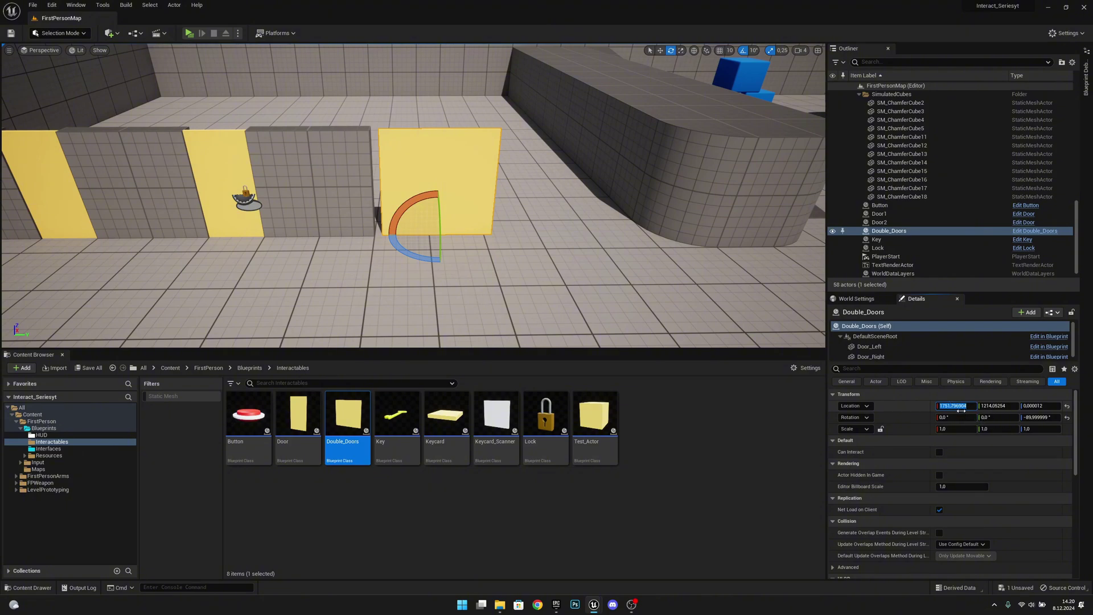
type("175")
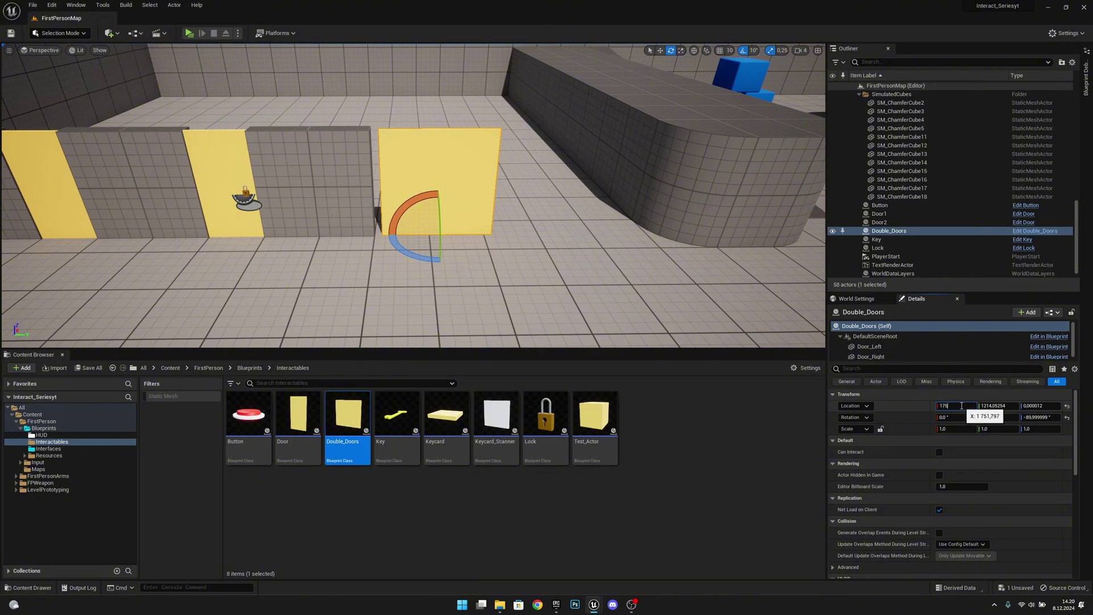
type("0")
key("Return")
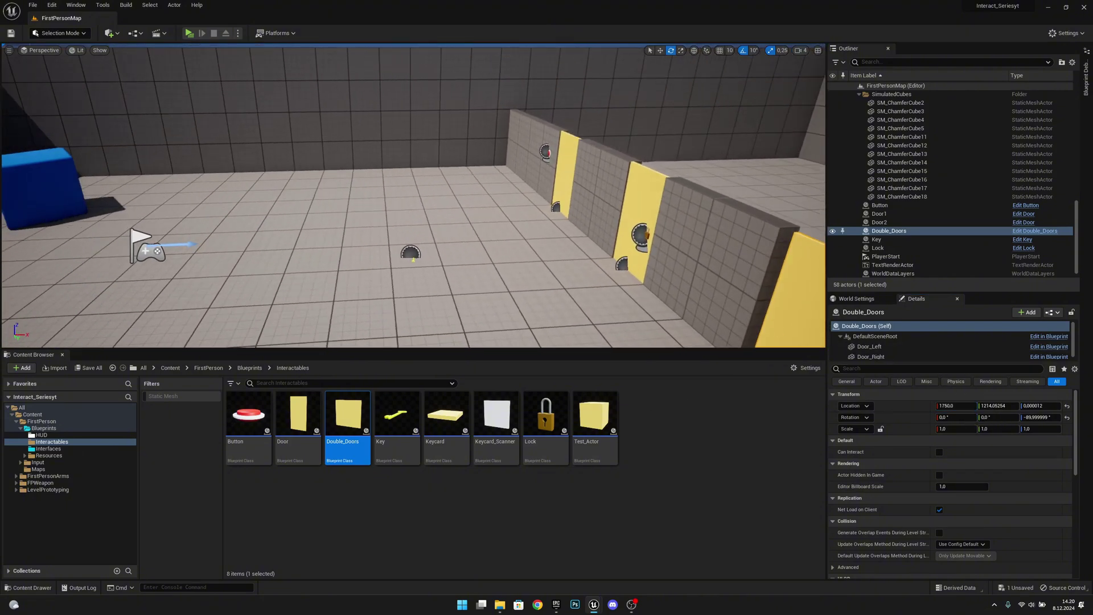
right_click_drag(412, 195, 575, 263)
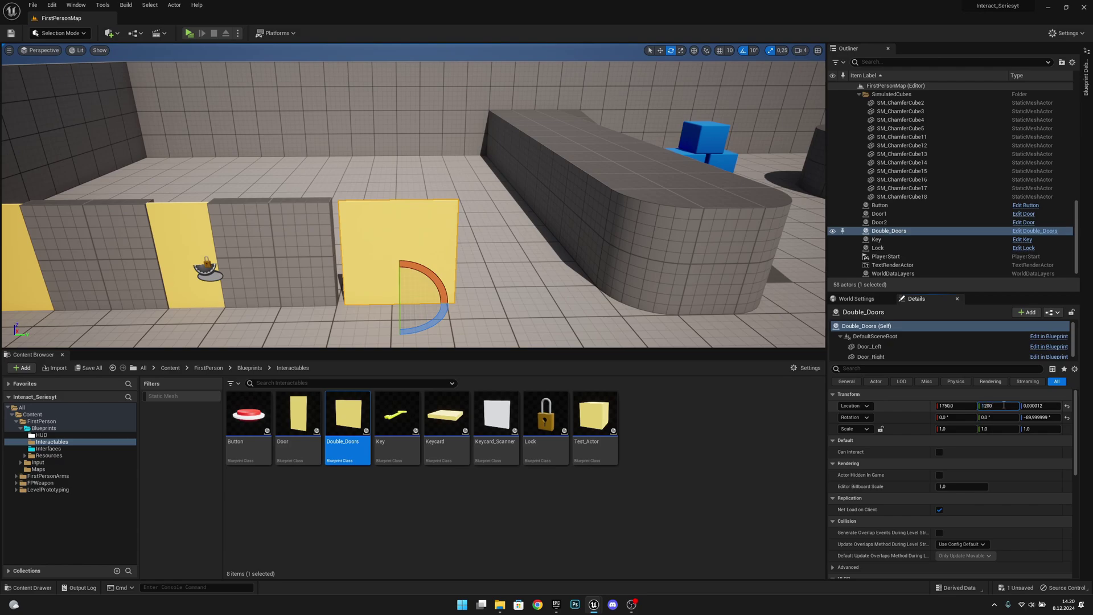
key("Return")
- Set grid snapping to 100, duplicate the wall SM_Cube9, and move the copy to Y 1300 on the far side of the double doors
right_click_drag(539, 312, 307, 364)
right_click_drag(414, 195, 604, 178)
left_click(365, 206)
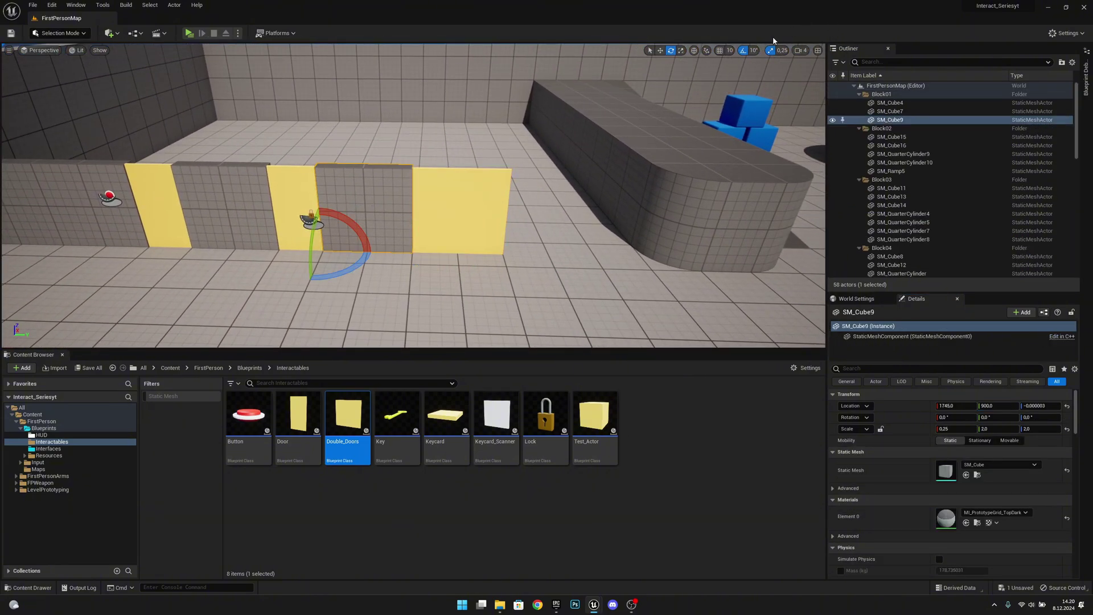
left_click(729, 50)
left_click(764, 111)
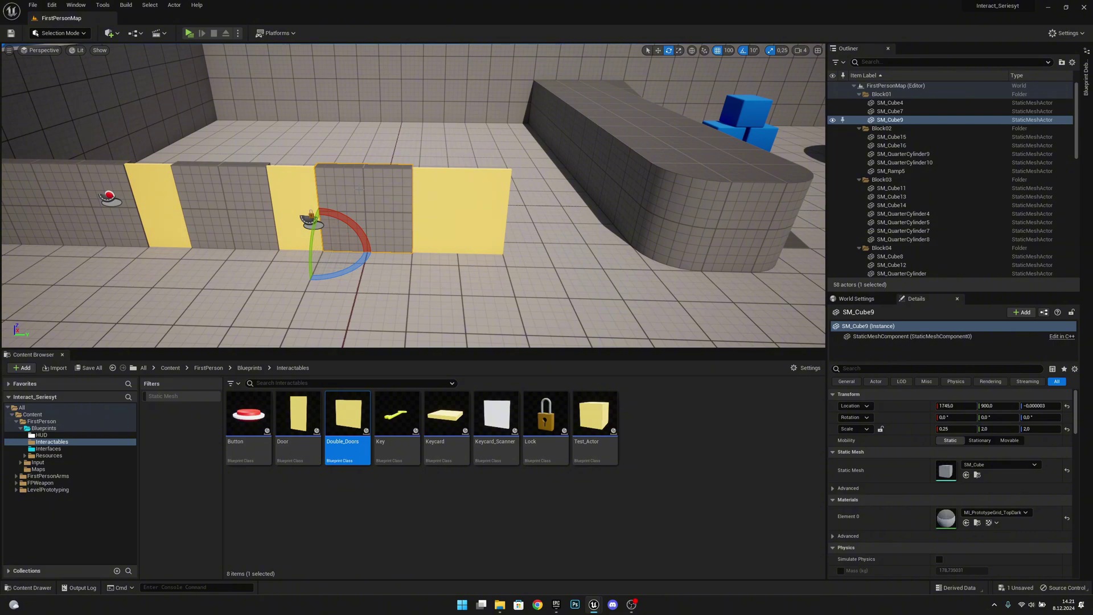
key("ctrl+d")
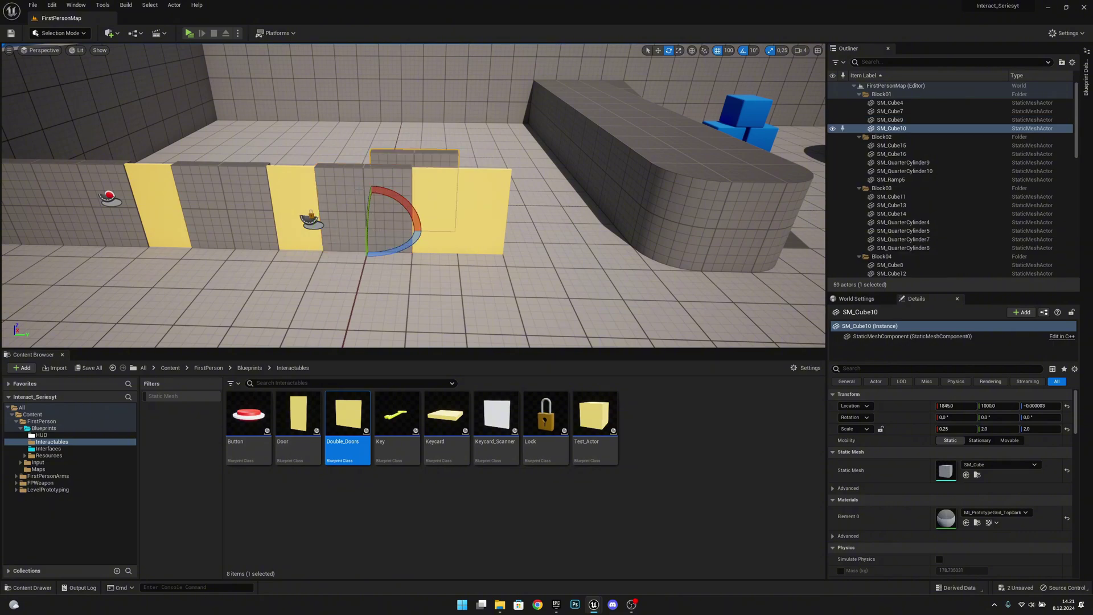
key("w")
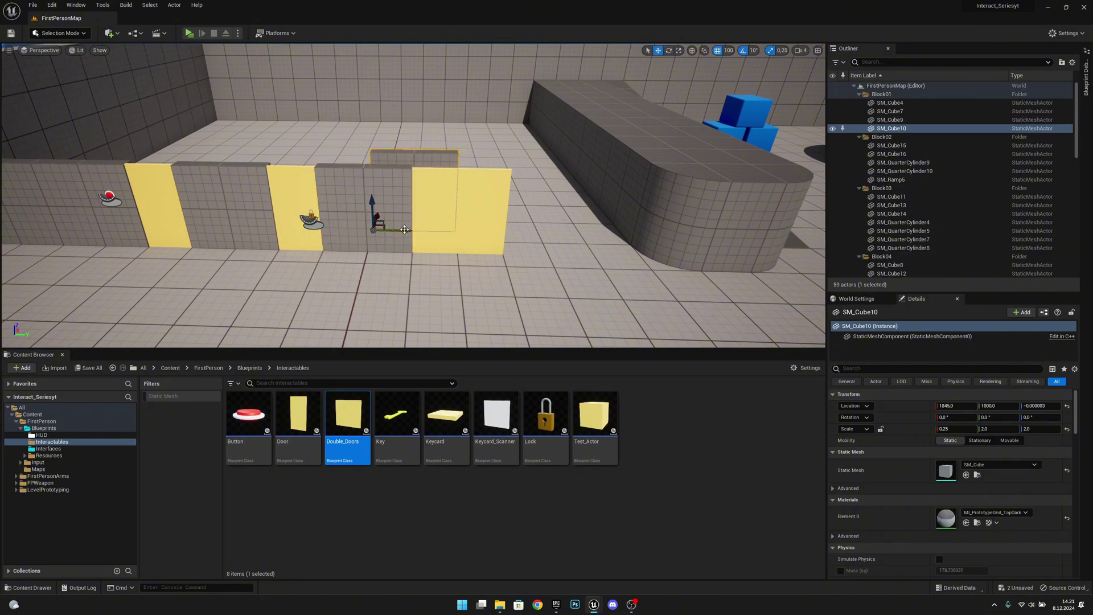
left_click_drag(404, 229, 497, 238)
right_click_drag(496, 238, 568, 236)
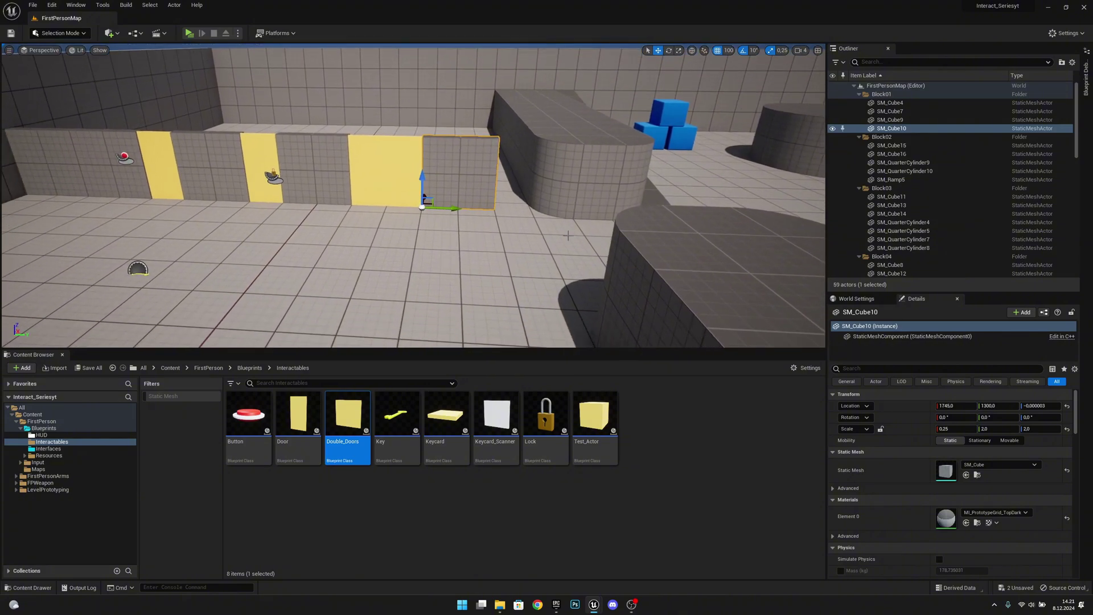
- Scale the duplicated wall to 3.75 along Y so it reaches the curved block
key("e")
key("r")
left_click_drag(451, 209, 546, 212)
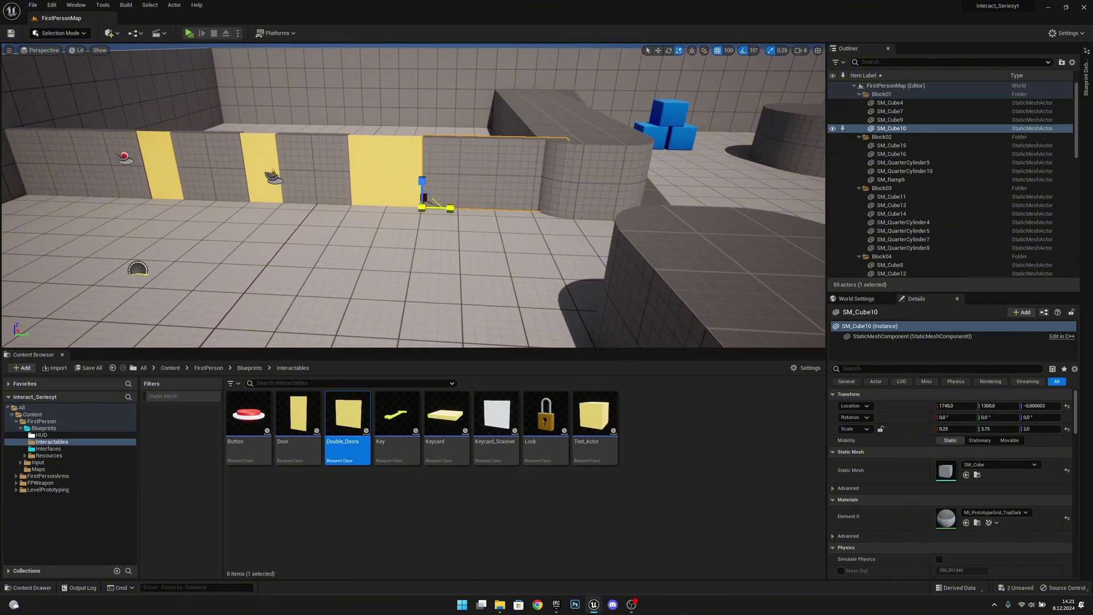
- Place a Keycard_Scanner at X 1700, Y 1400 in front of the new wall, rotated -90 degrees about Z, and raise it to Z 100
right_click_drag(520, 263, 573, 265)
key("w")
left_click_drag(495, 420, 424, 280)
key("e")
key("w")
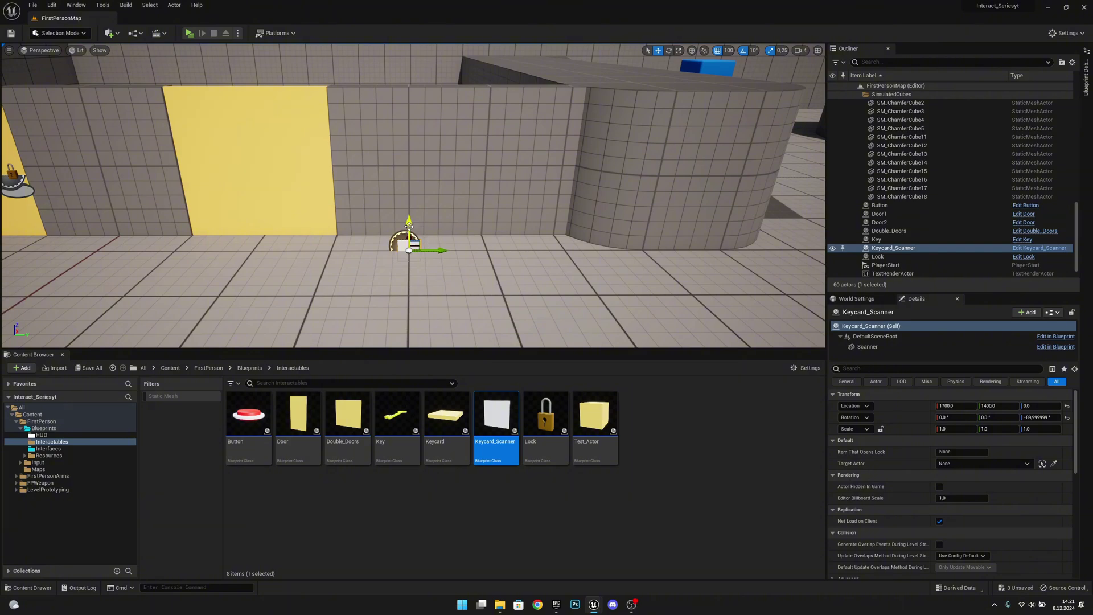
left_click_drag(408, 226, 408, 170)
- Set grid snapping to 10 and move Keycard_Scanner toward the wall to X 1740
right_click_drag(417, 157, 316, 160)
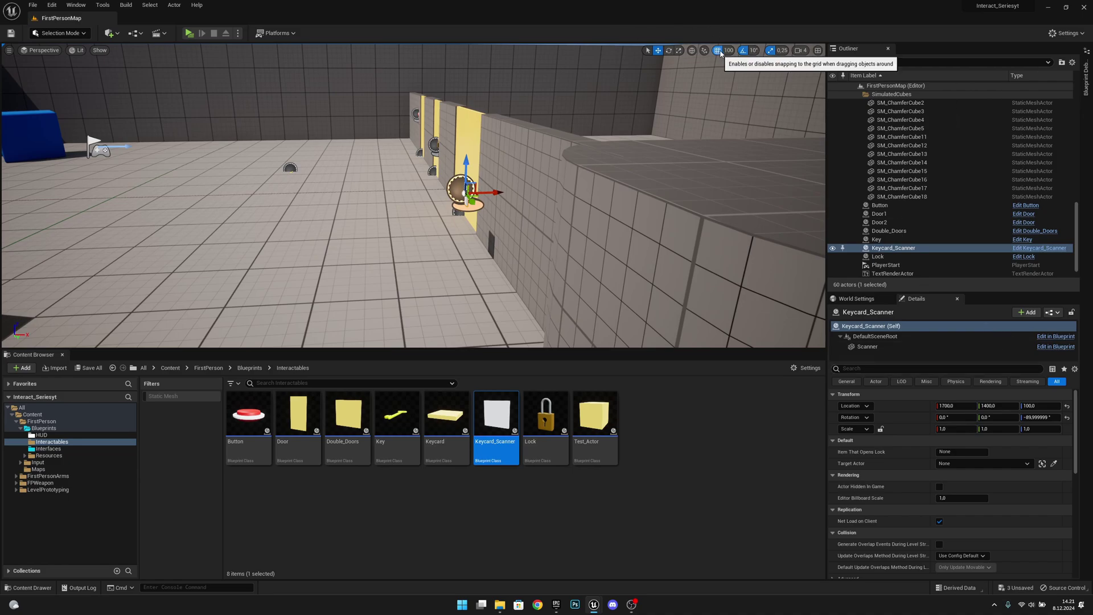
left_click(728, 51)
left_click(752, 91)
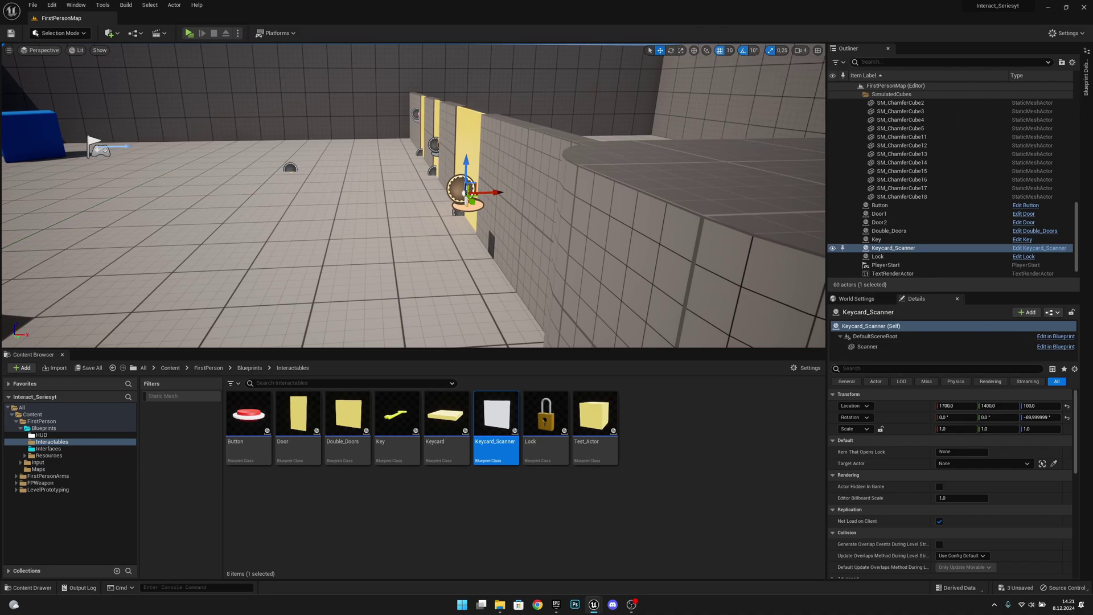
left_click_drag(498, 194, 529, 189)
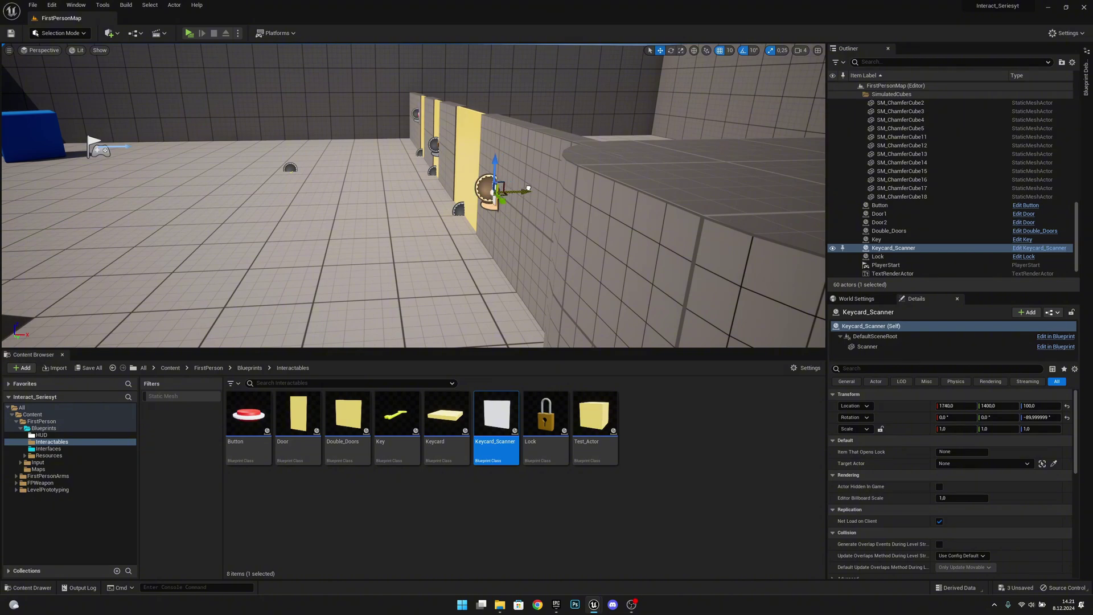
- Rotate Keycard_Scanner to 90 degrees about Z so it faces away from the wall
key("w")
right_click_drag(528, 187, 509, 204)
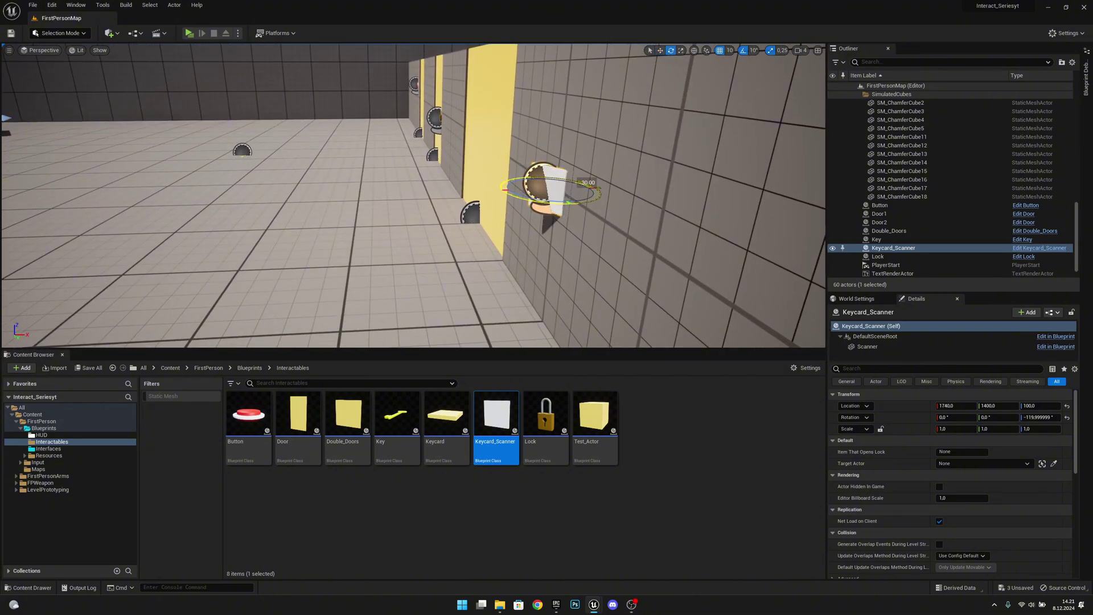
left_click_drag(587, 182, 494, 196)
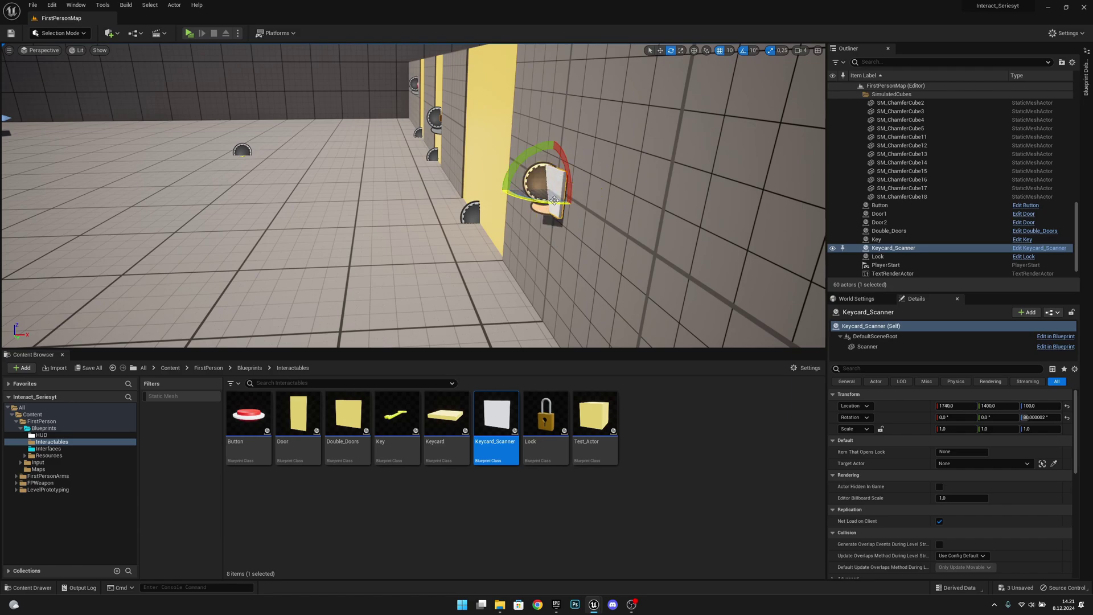
- Set grid snapping to 5 and nudge Keycard_Scanner along X against the wall surface
right_click_drag(551, 196, 674, 185)
key("d")
key("a")
key("a")
left_click_drag(465, 177, 459, 179)
key("a")
right_click_drag(459, 178, 455, 250)
key("d")
key("e")
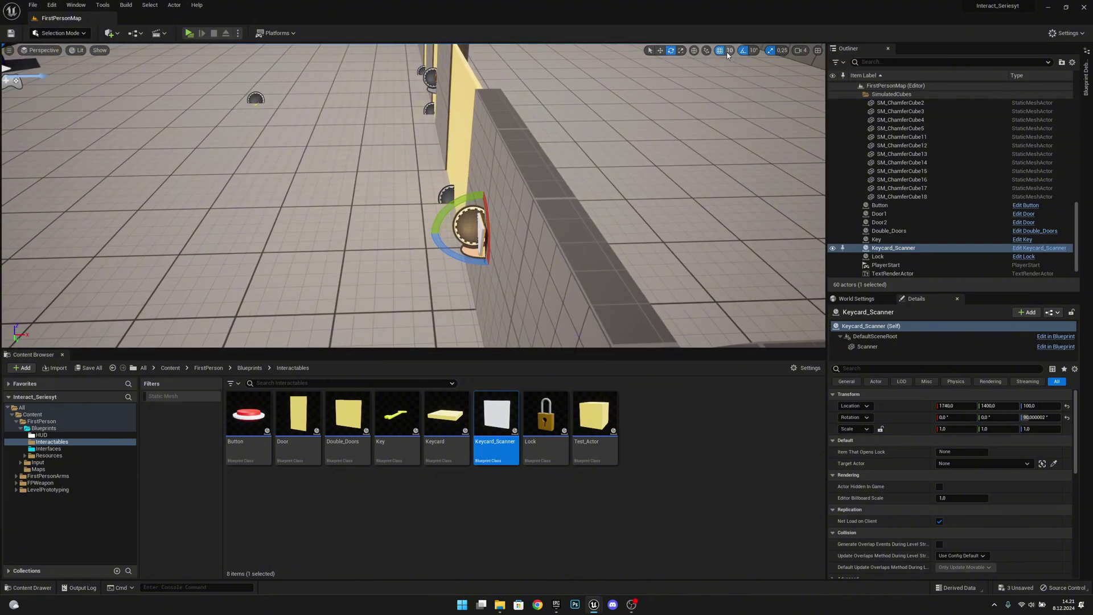
left_click(728, 51)
left_click(740, 84)
key("w")
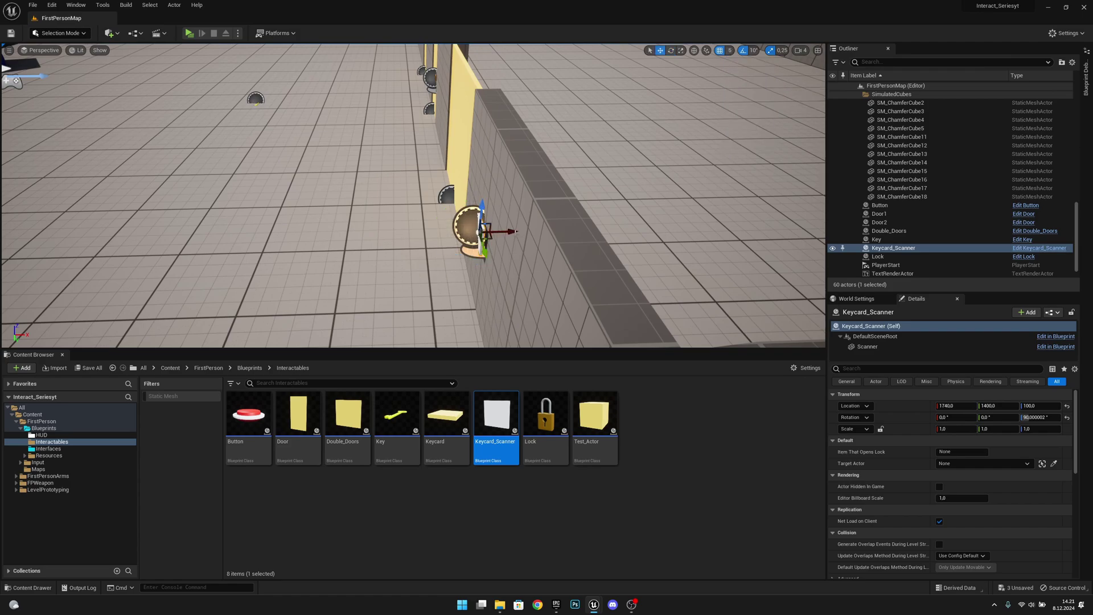
left_click_drag(516, 232, 519, 232)
- Place a Keycard on the floor near the scanner, at about X 1560, Y 1495, and save the current level
right_click_drag(594, 150, 555, 305)
left_click_drag(447, 415, 633, 299)
left_click(33, 5)
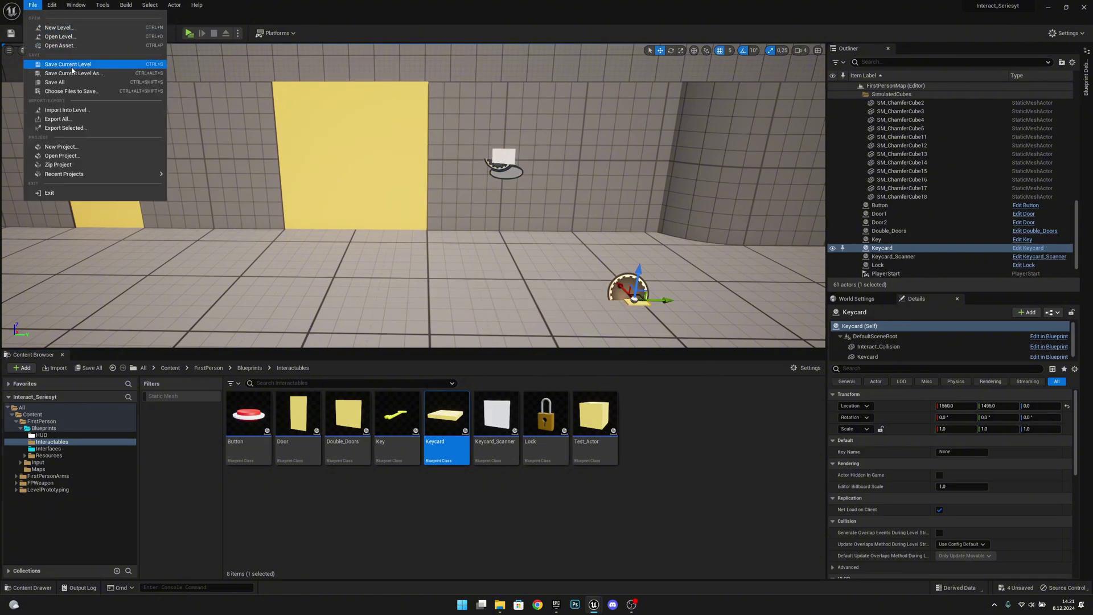
left_click(57, 63)
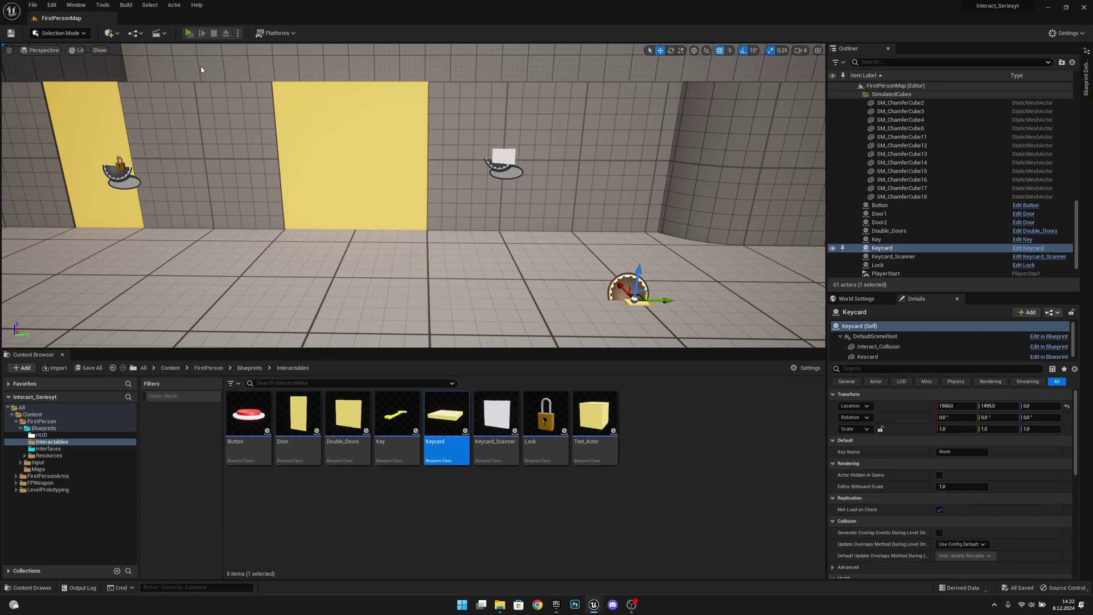
- Play-test the level by walking to the scanner and double doors and picking up the keycard, and stop the preview
key("w")
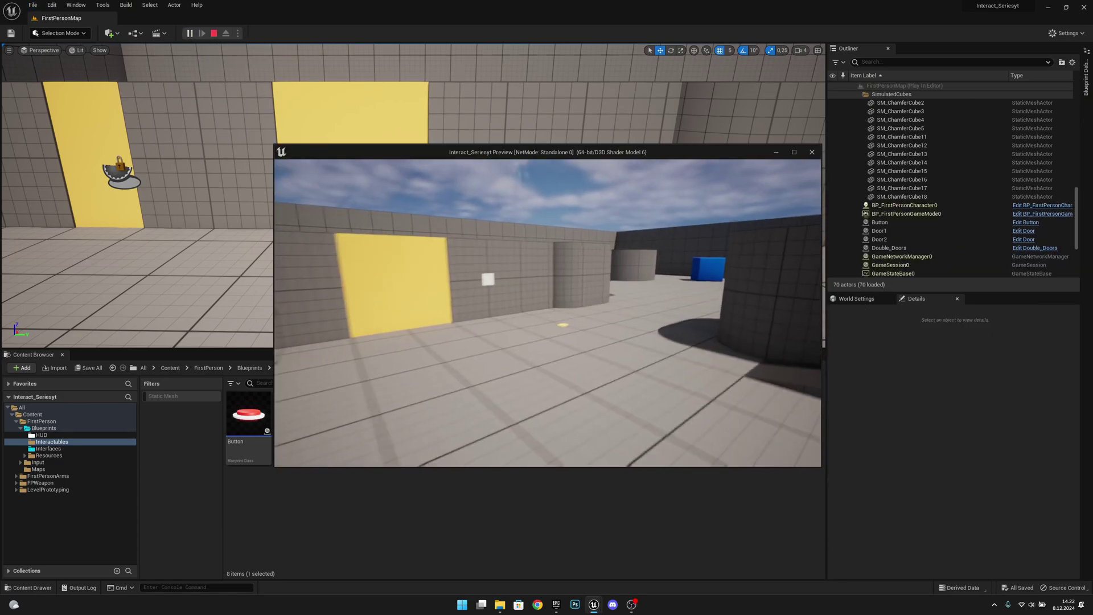
key("w")
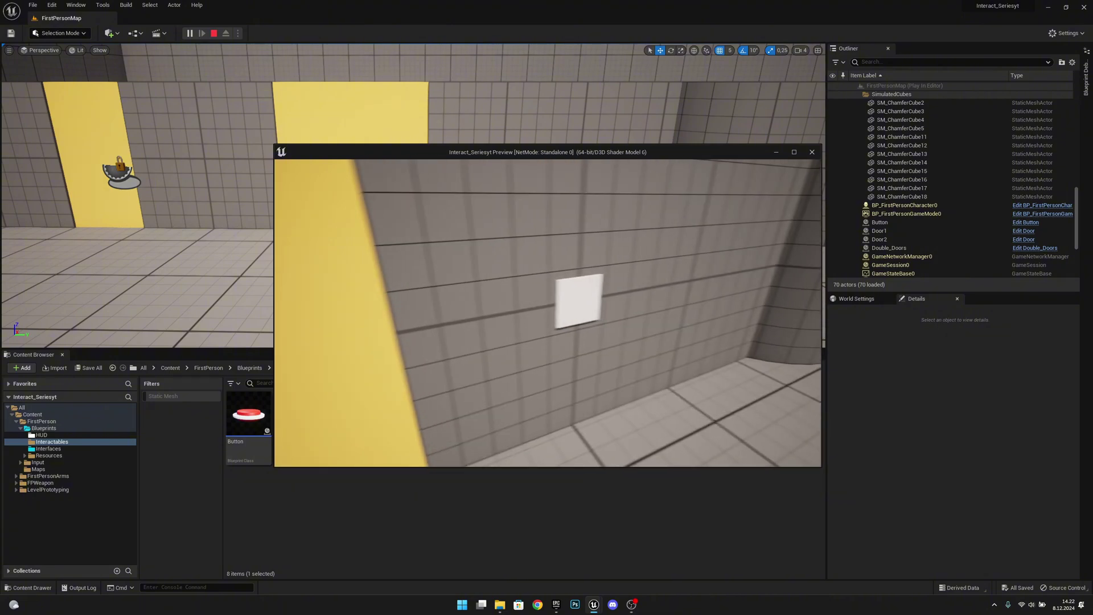
key("a")
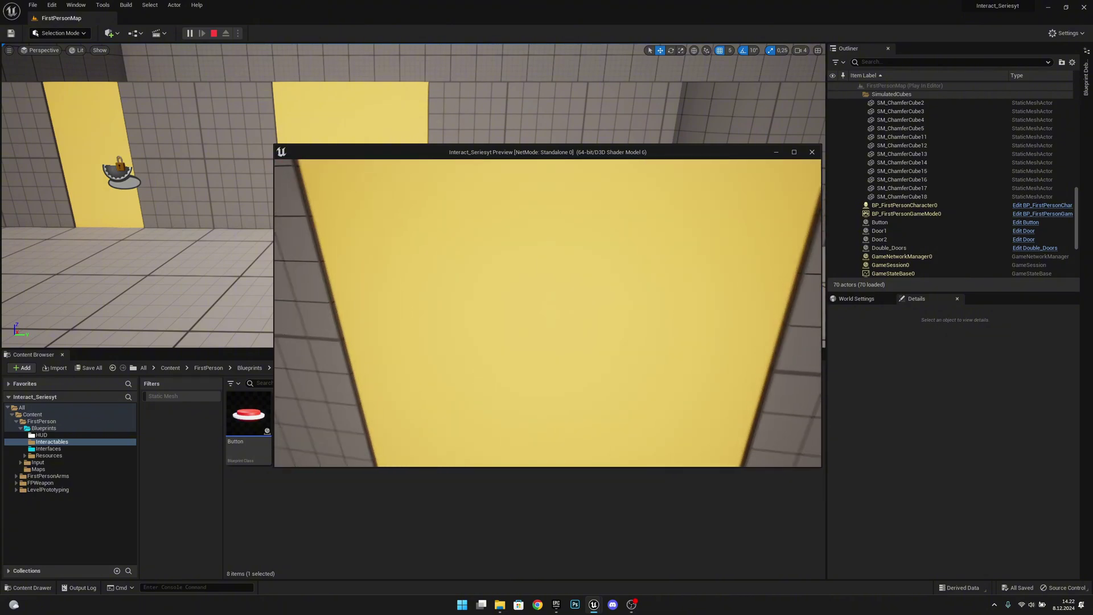
key("w")
key("s")
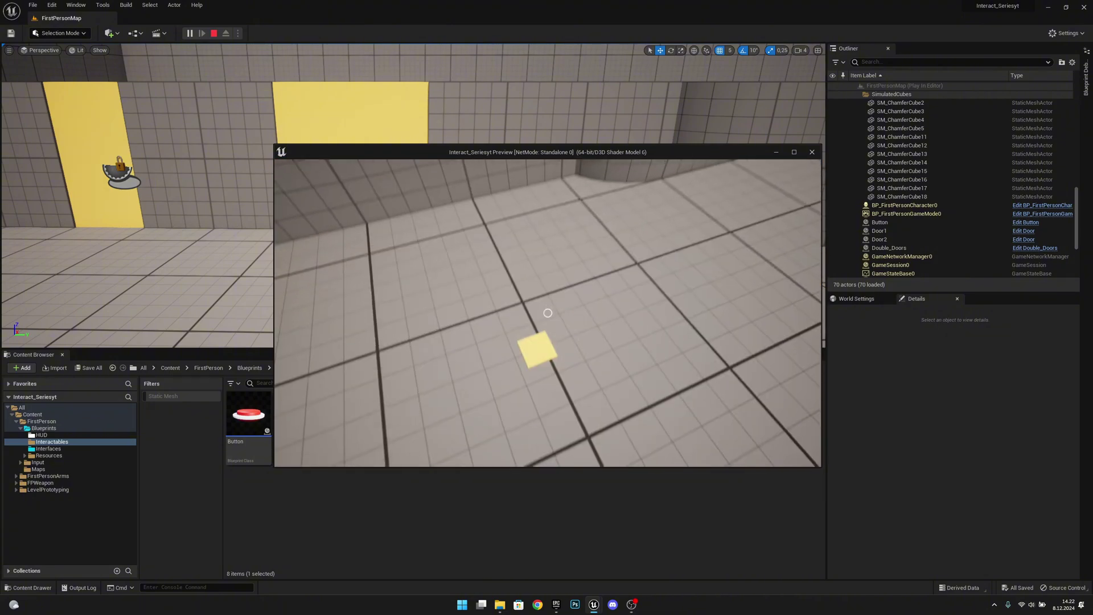
key("e")
key("e")
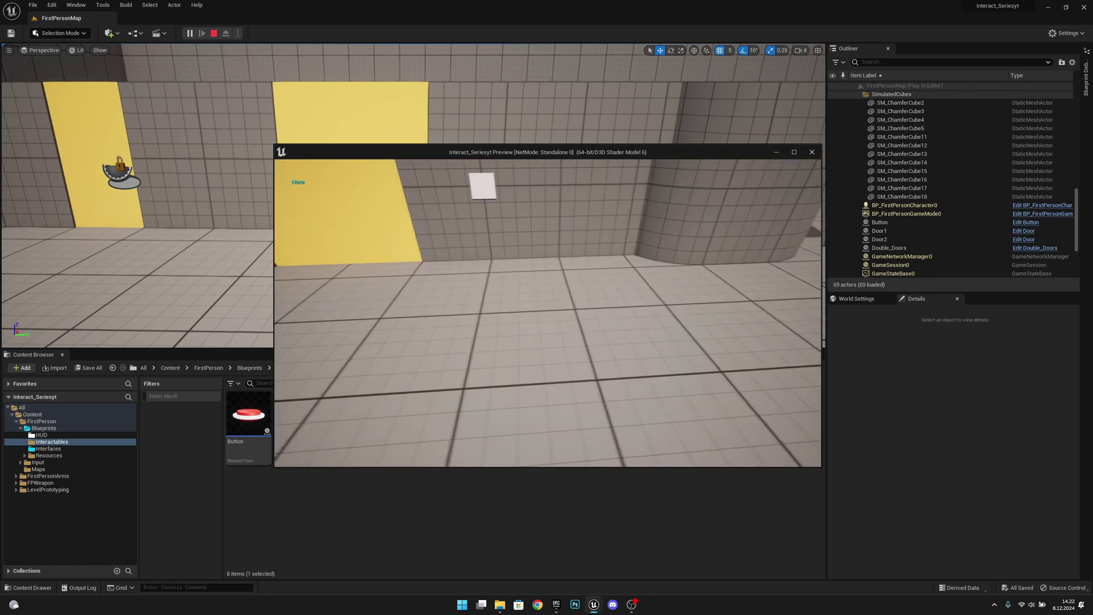
key("Escape")
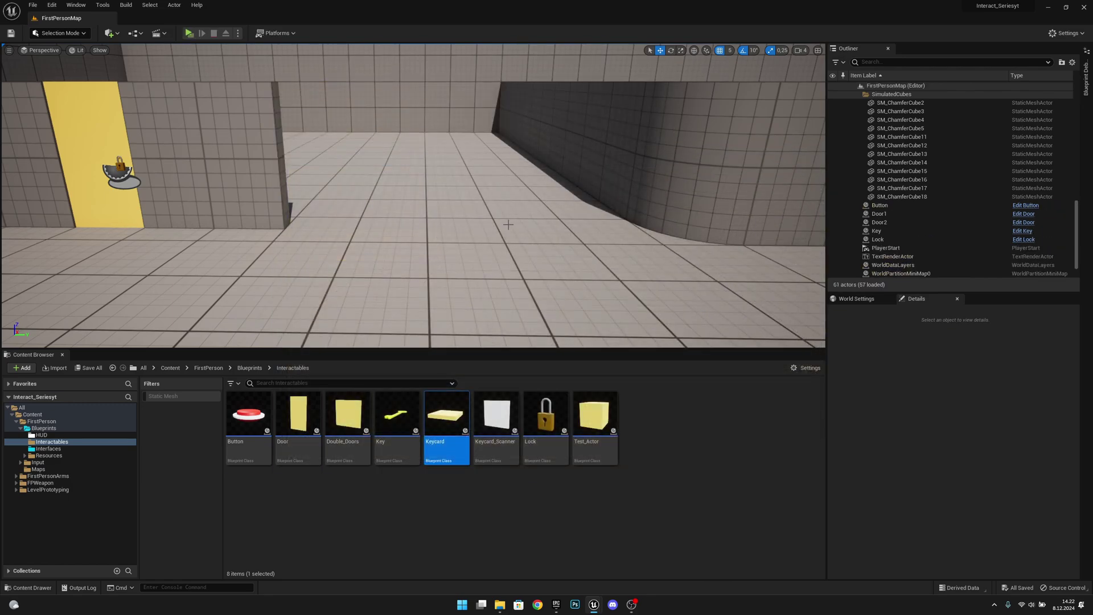
key("s")
right_click_drag(415, 196, 472, 185)
key("w")
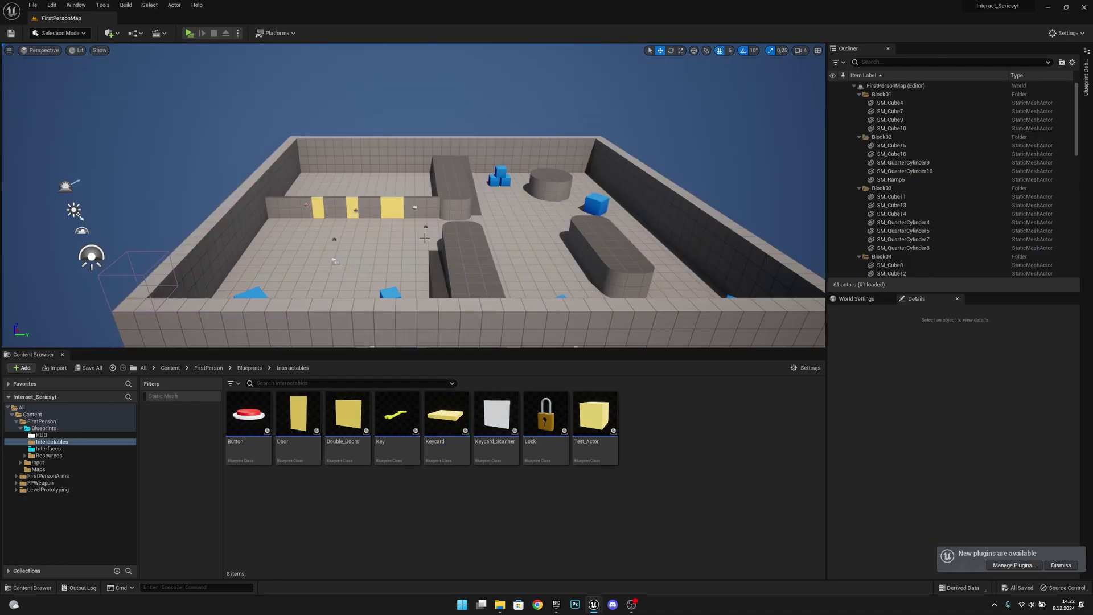
- Configure the placed Keycard_Scanner with Double_Doors as its Target Actor and Keycard1 as the Item That Opens Lock
key("w")
mouse_move(425, 238)
right_mouse_down()
mouse_move(411, 277)
mouse_move(428, 221)
mouse_move(428, 251)
mouse_move(420, 232)
right_mouse_up()
key("w")
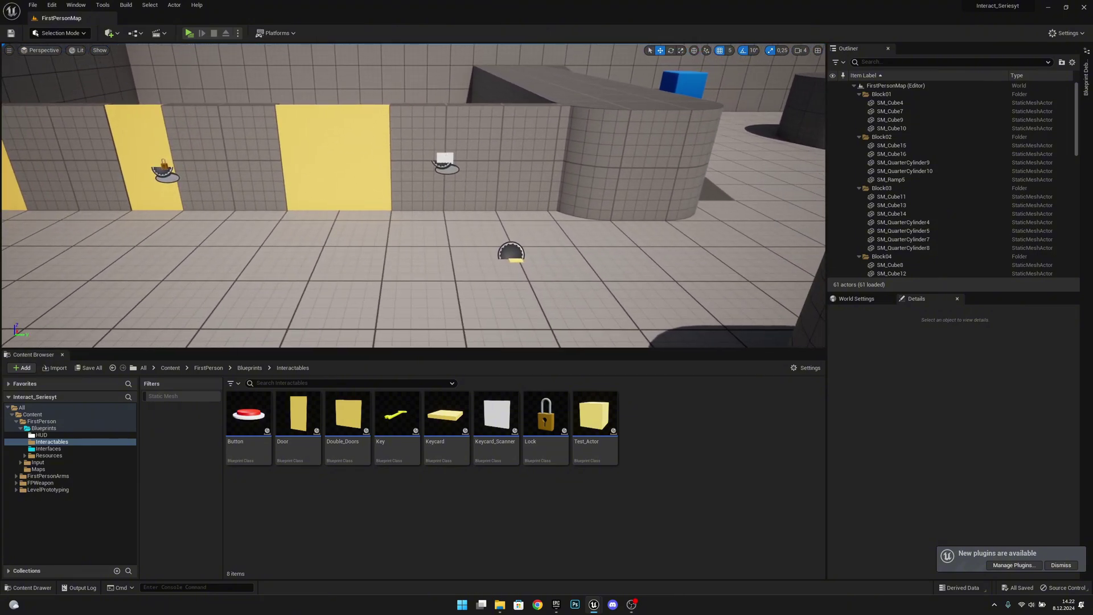
left_click(446, 160)
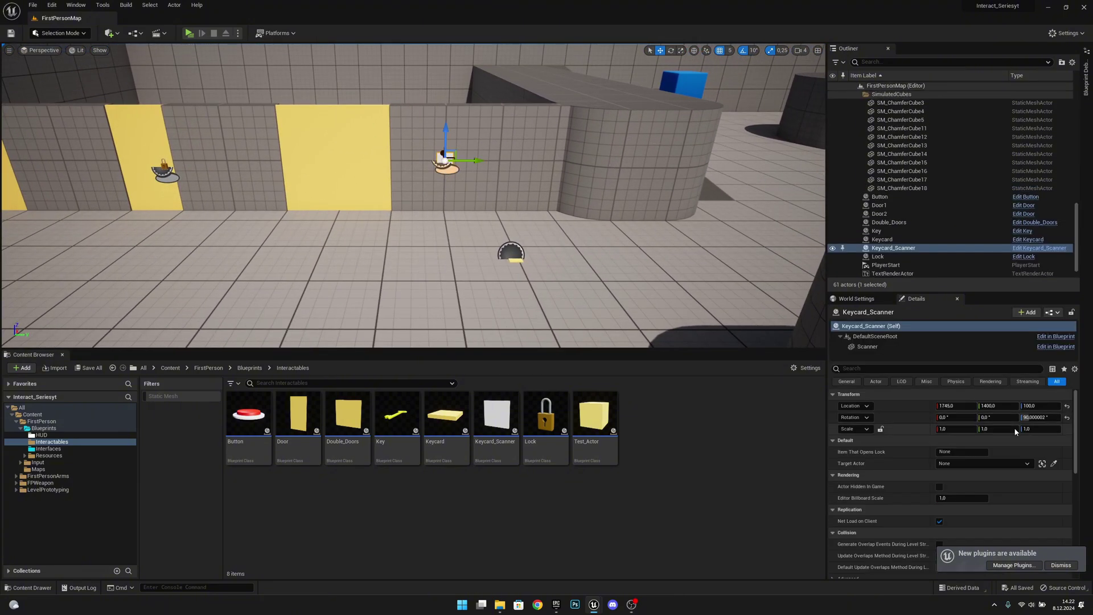
left_click(361, 168)
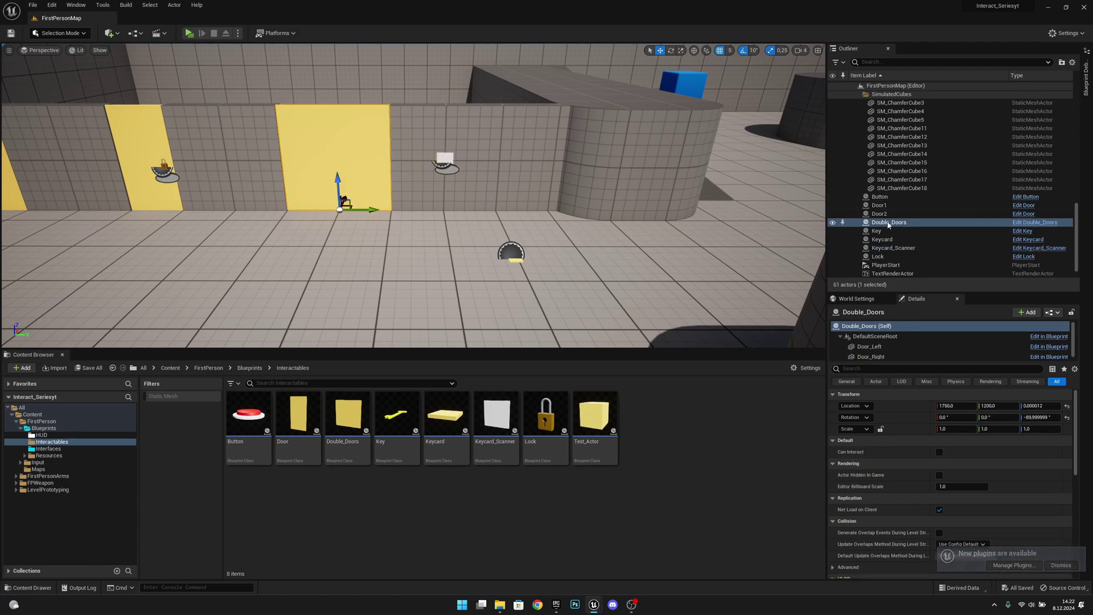
left_click(893, 248)
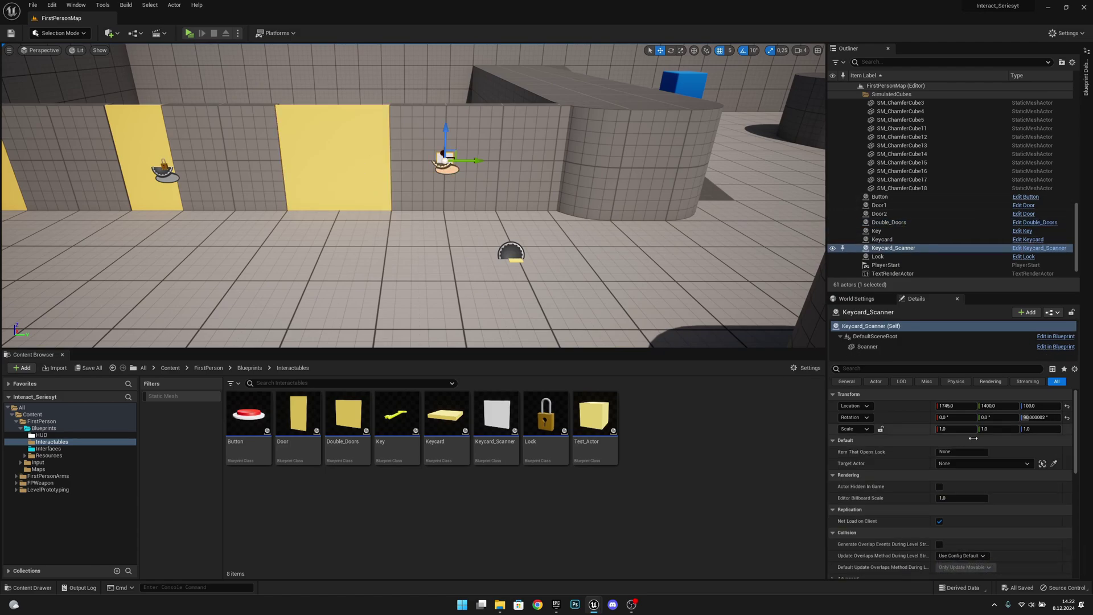
left_click(973, 465)
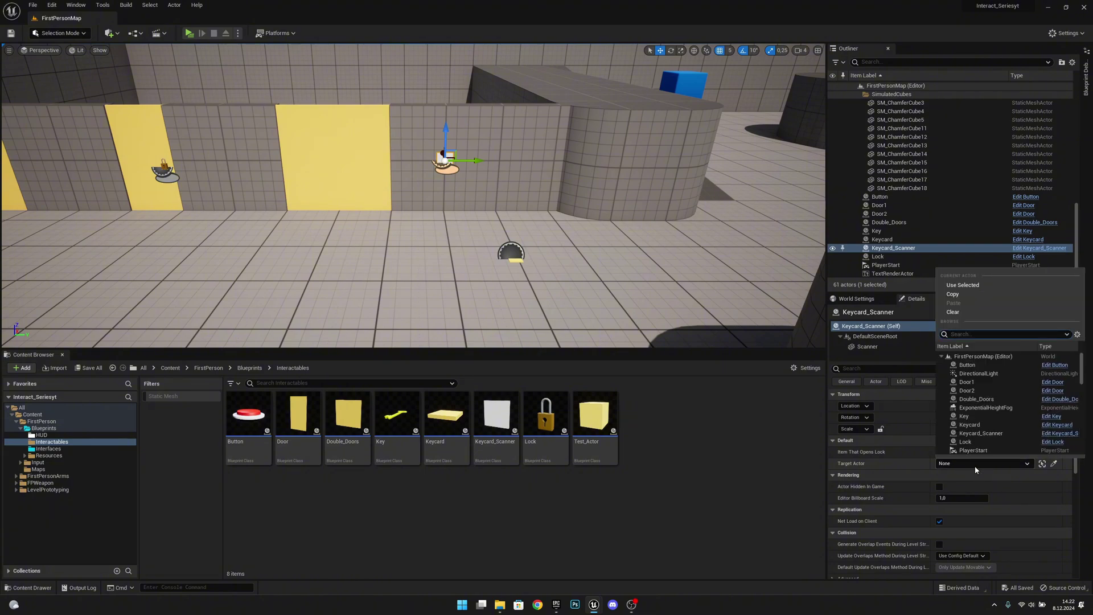
left_click(996, 398)
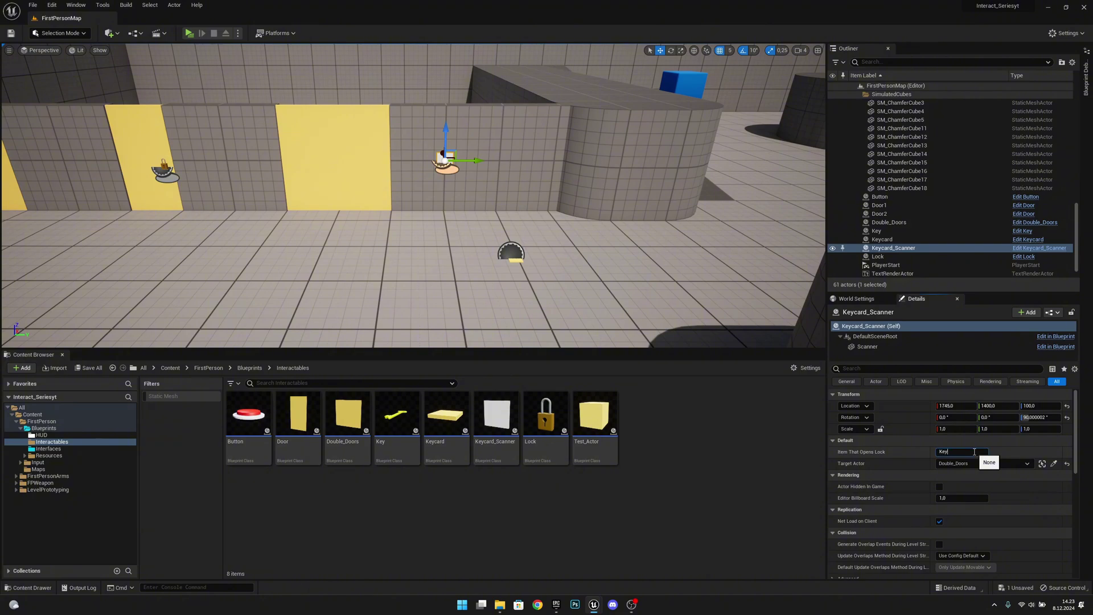
type("1§")
key("Return")
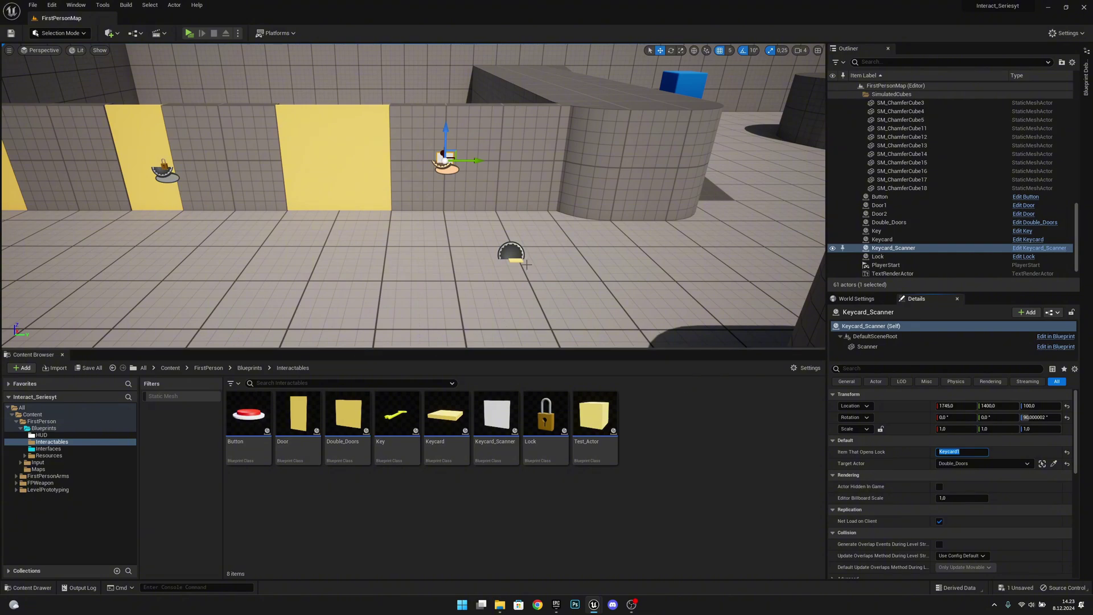
- Set the Key Name of the Keycard on the floor to Keycard1 and save the level
left_click(511, 254)
left_click(968, 452)
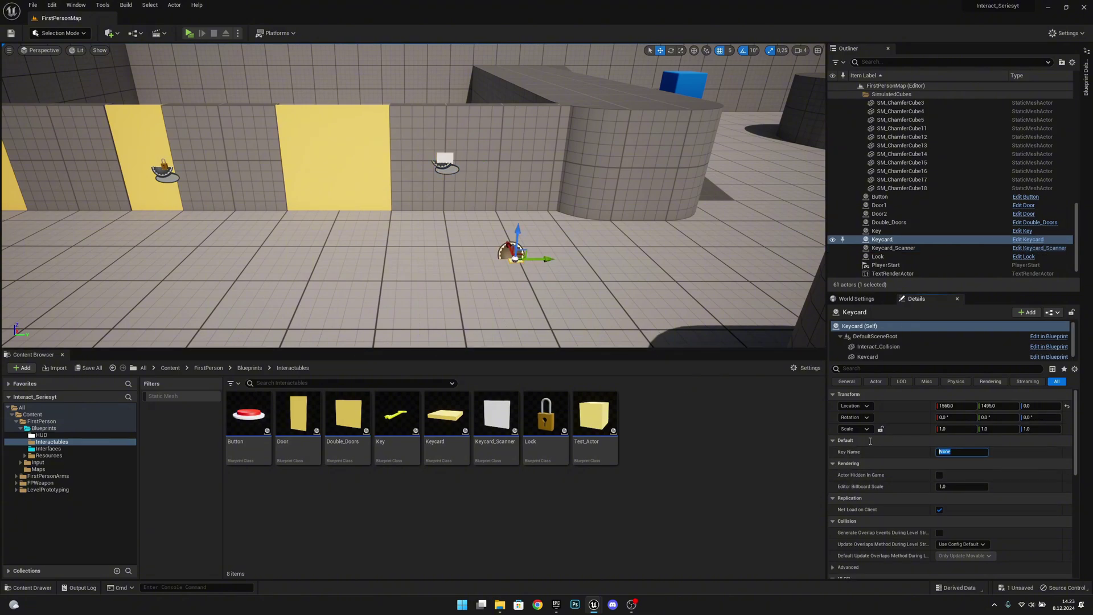
type("Keycard1")
key("Return")
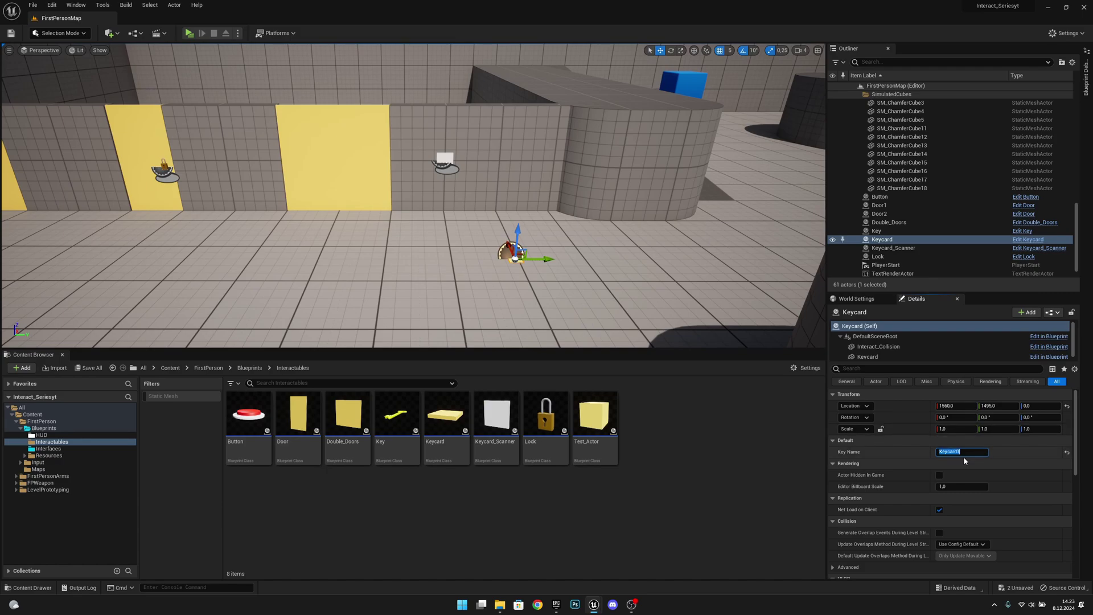
left_click(13, 33)
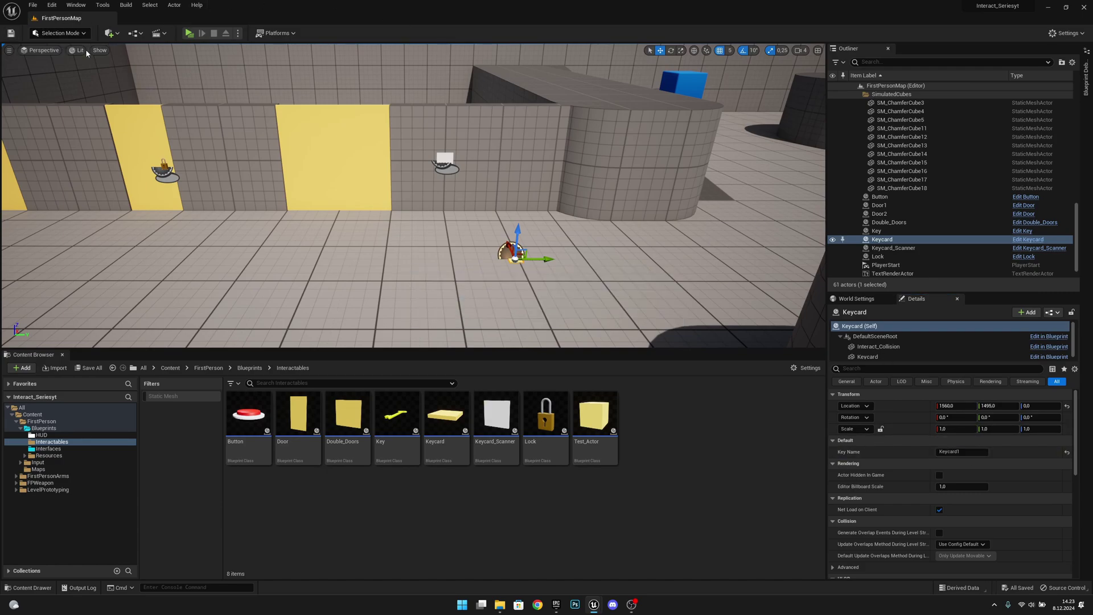
- Play-test the level by picking up the keycard and using it on the scanner beside the double doors
left_click(189, 33)
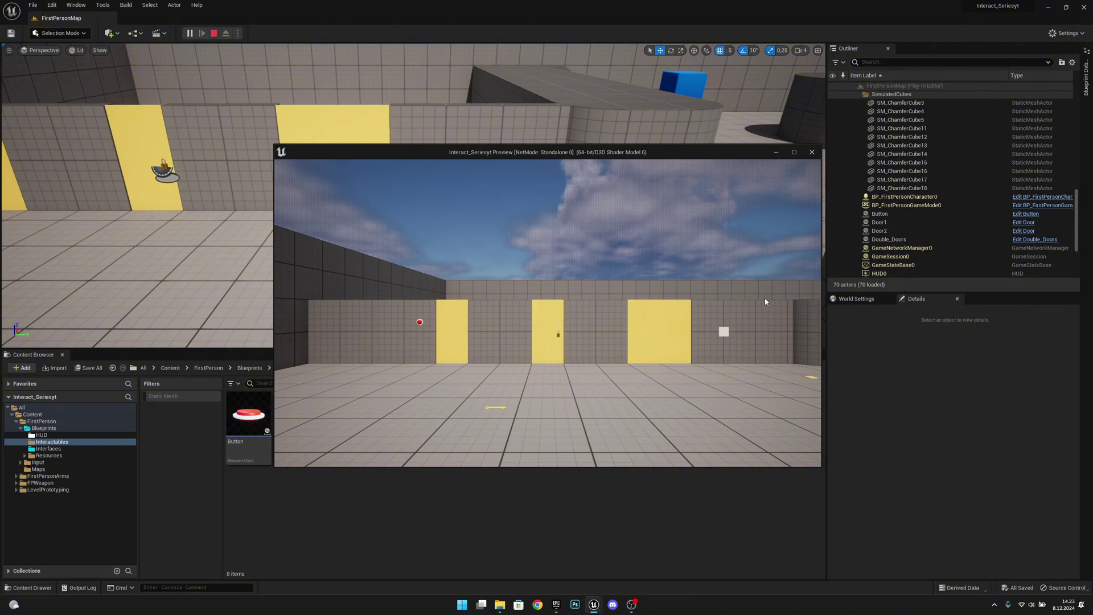
left_click(765, 302)
key("w")
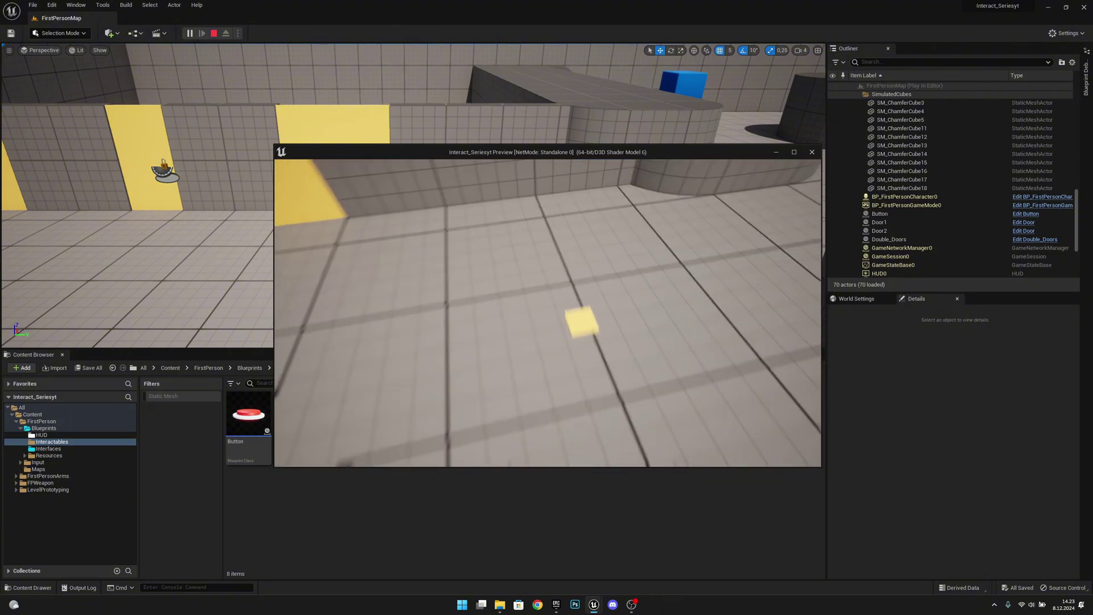
key("e")
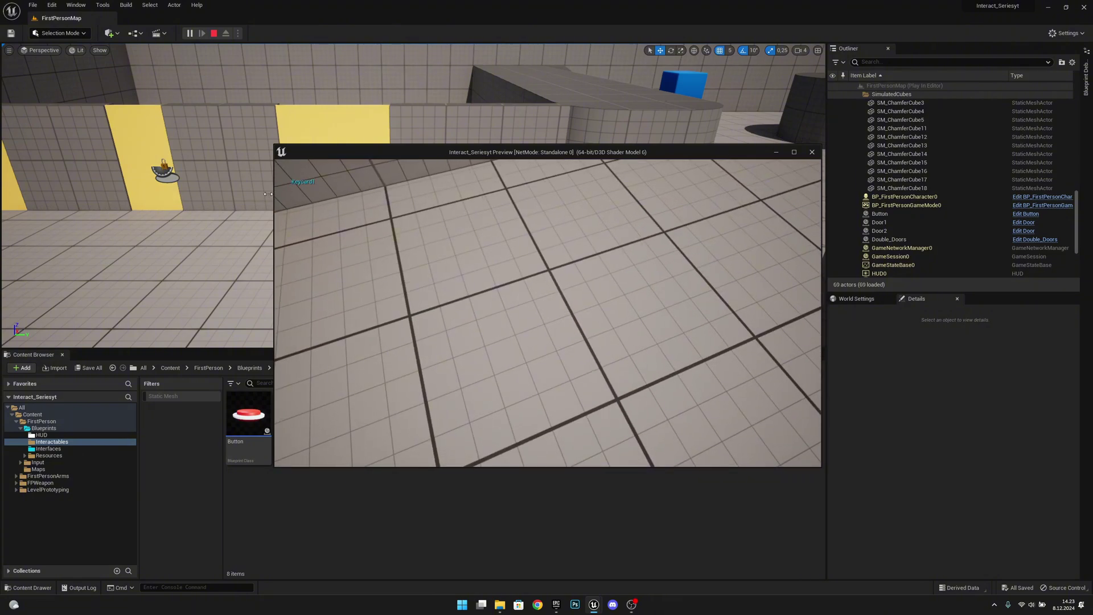
left_click(411, 245)
key("w")
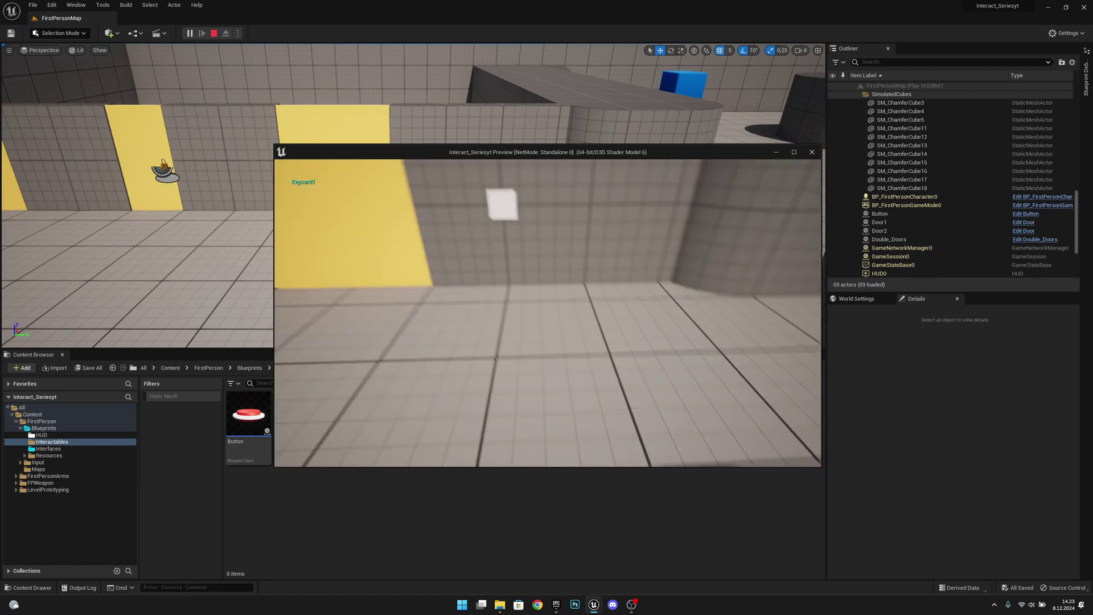
key("w")
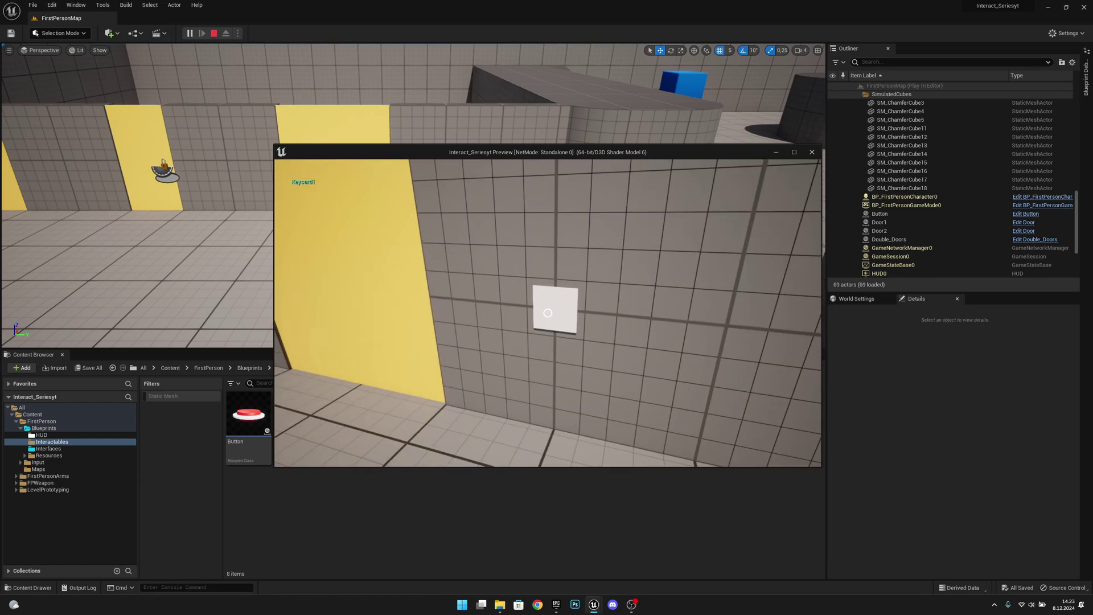
key("e")
- Inspect the double doorway and both wall edges from several angles in the running game, and stop the preview
key("s")
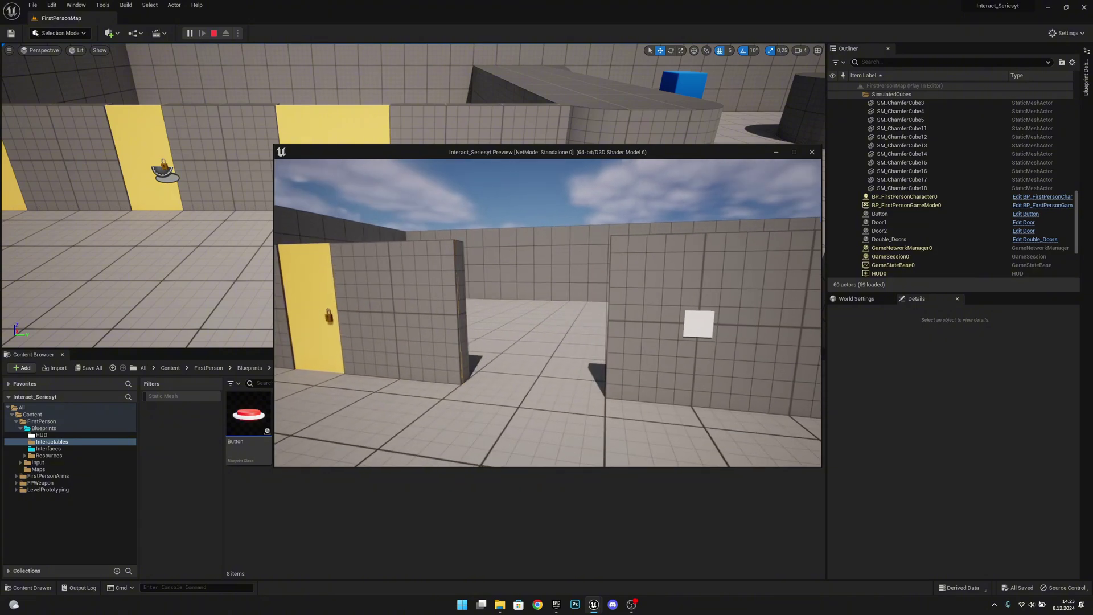
key("w")
key("s")
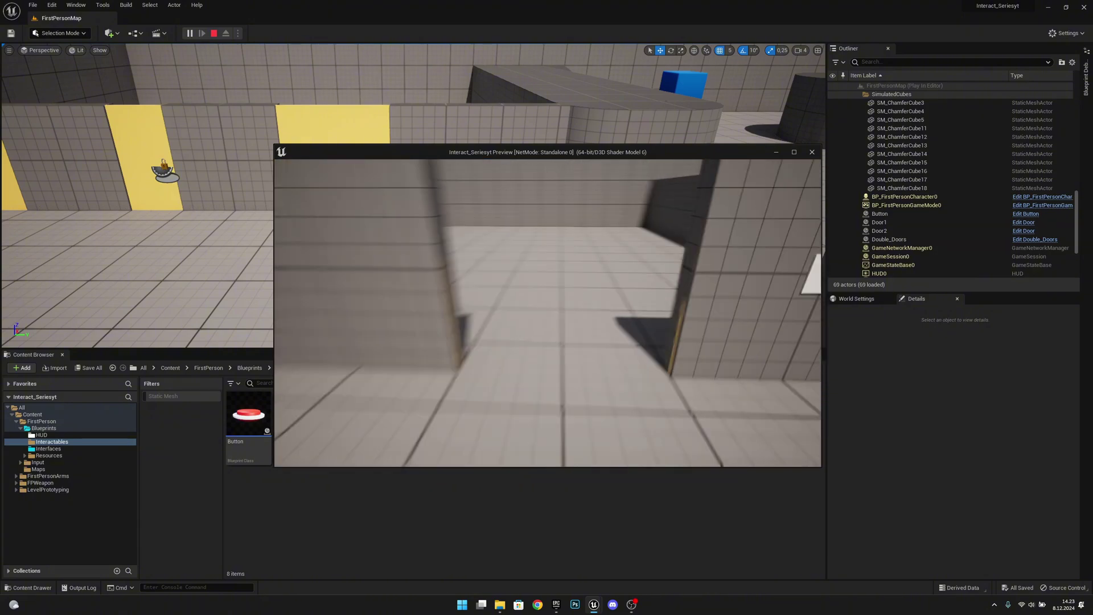
key("s")
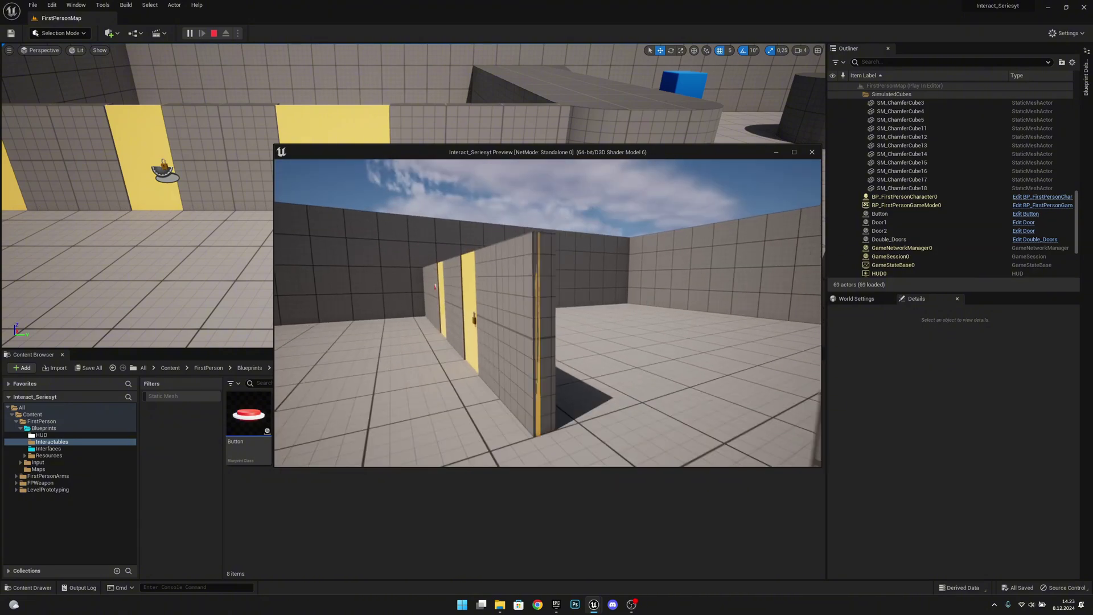
key("s")
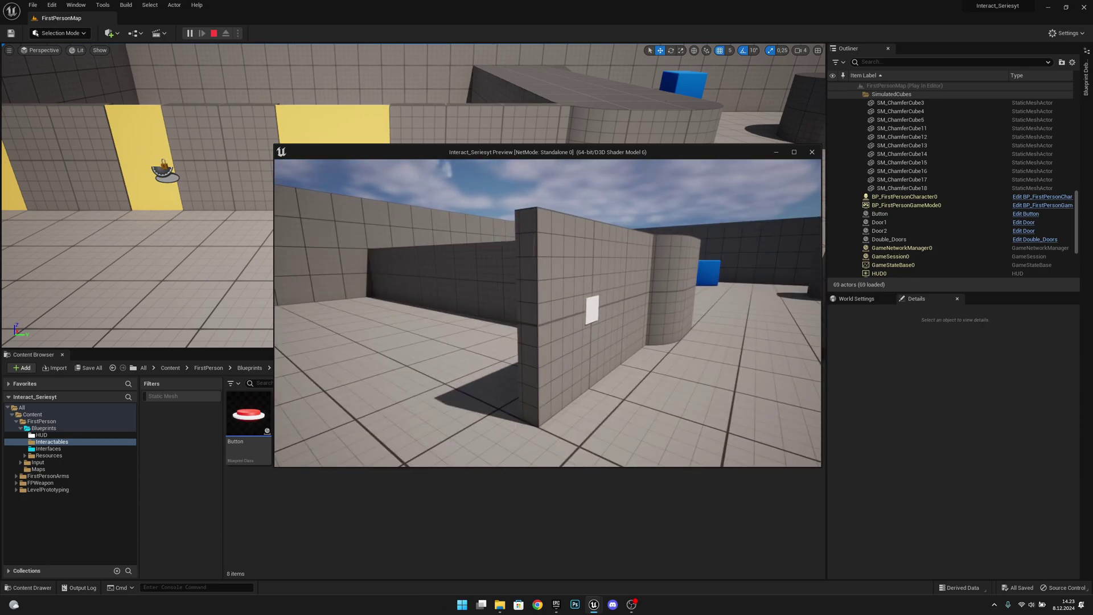
key("w")
key("d")
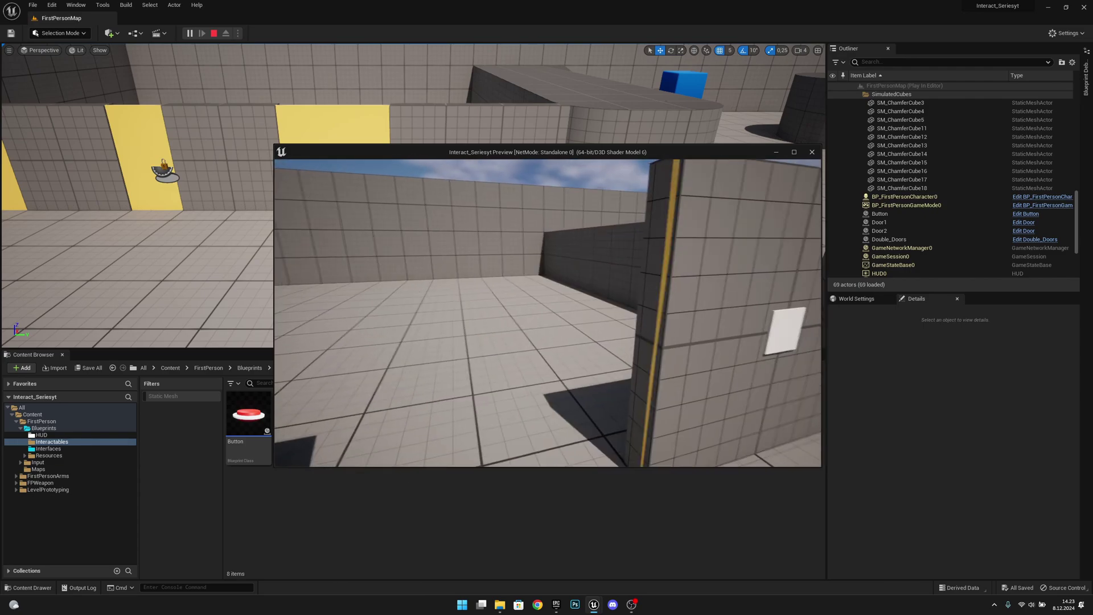
key("s")
key("w")
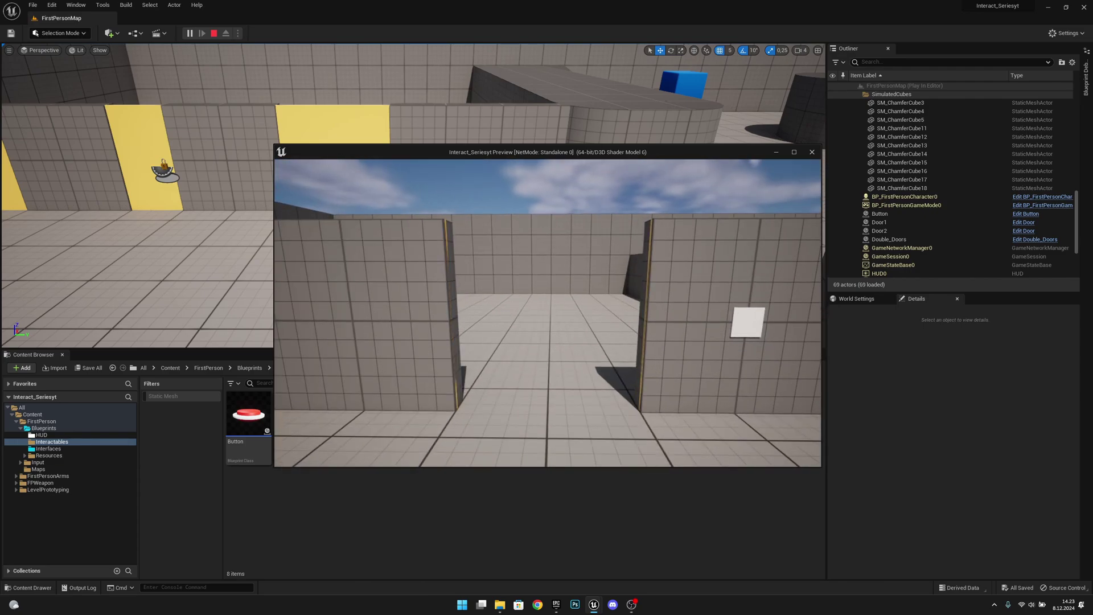
key("Escape")
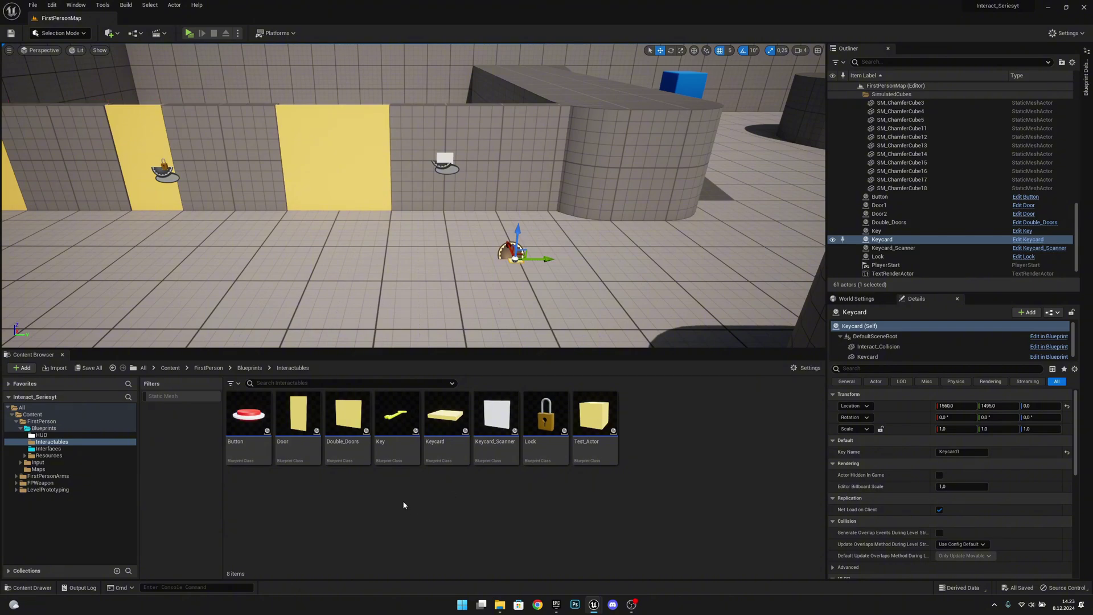
- In the Double_Doors event graph, set the Lerp B X values to -151 for Door Left and 151 for Door Right, and compile
left_click(347, 421)
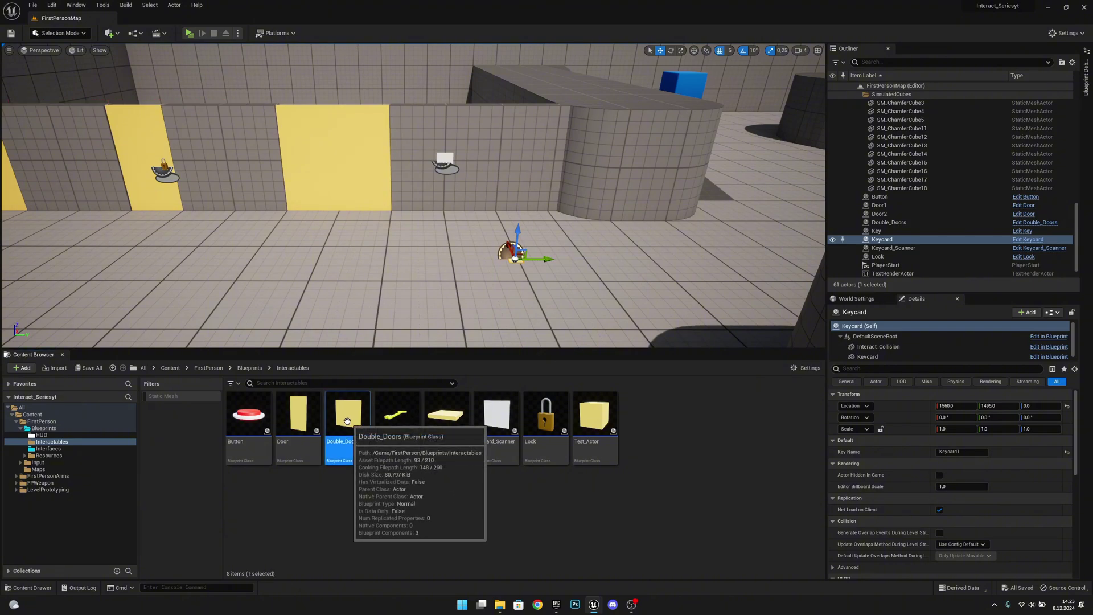
double_click(347, 421)
right_click_drag(699, 343, 530, 298)
scroll(670, 302, "up", 3)
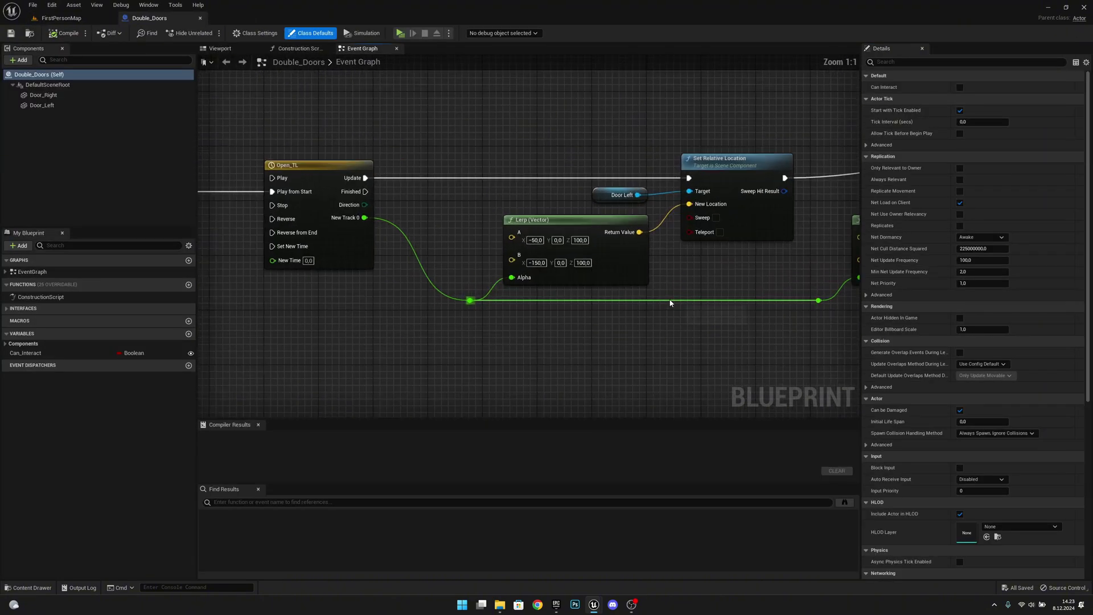
right_click_drag(702, 315, 581, 288)
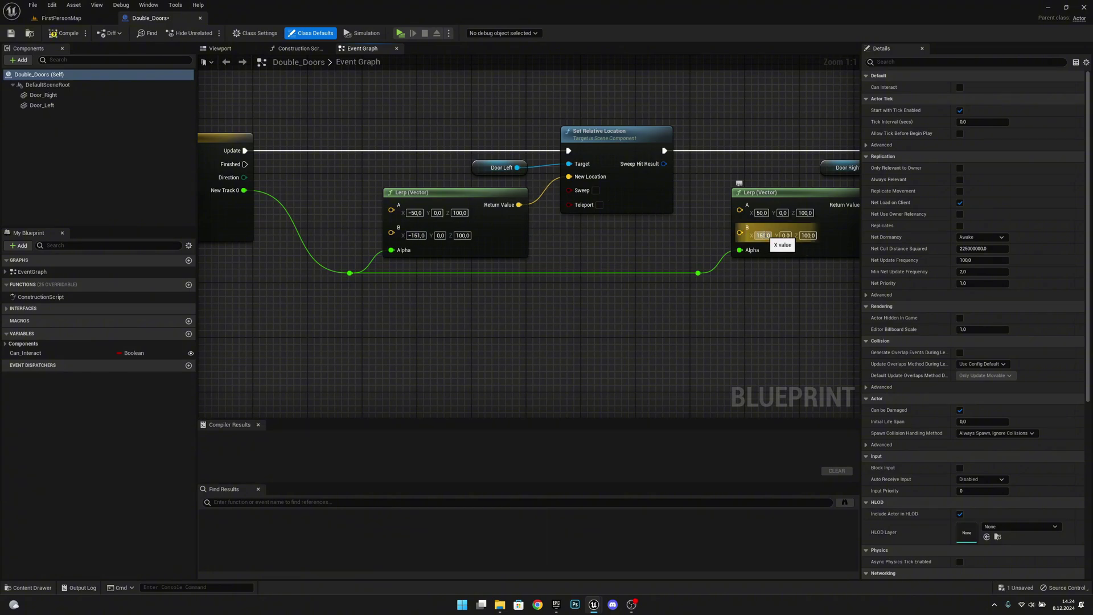
key("BackSpace")
type("1")
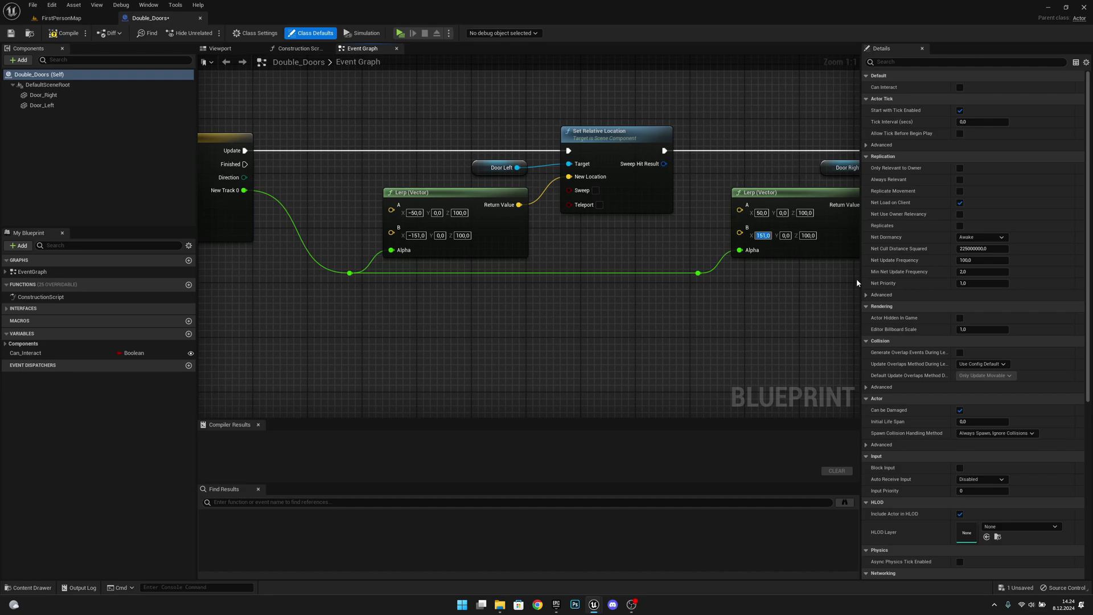
left_click(64, 33)
- Play-test the revised door travel by collecting the keycard, using the scanner and checking both sides of the doorway, and stop the preview
left_click(61, 18)
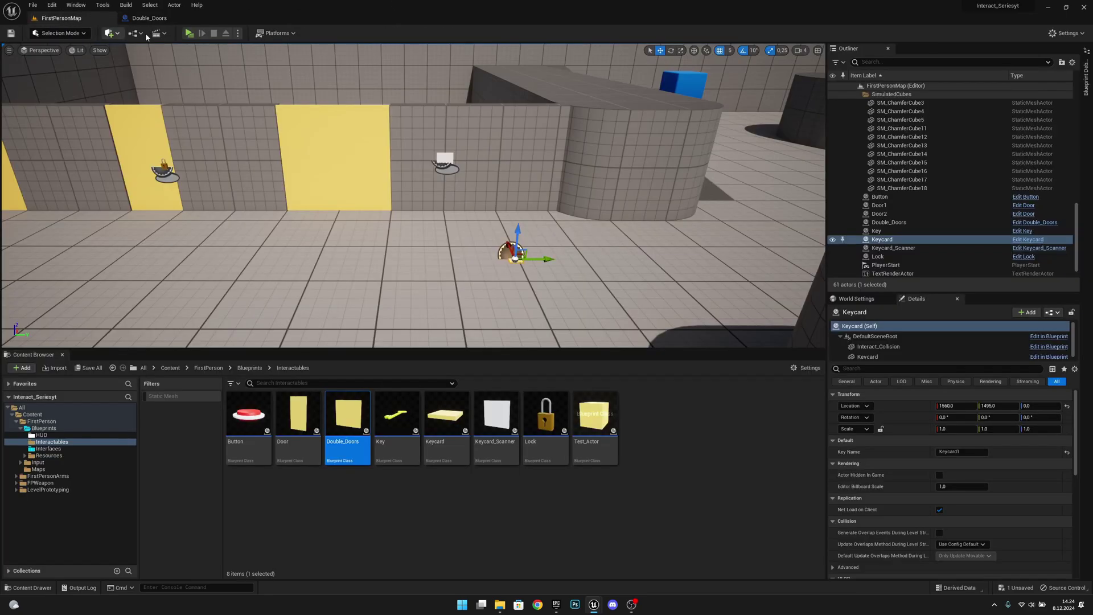
left_click(189, 33)
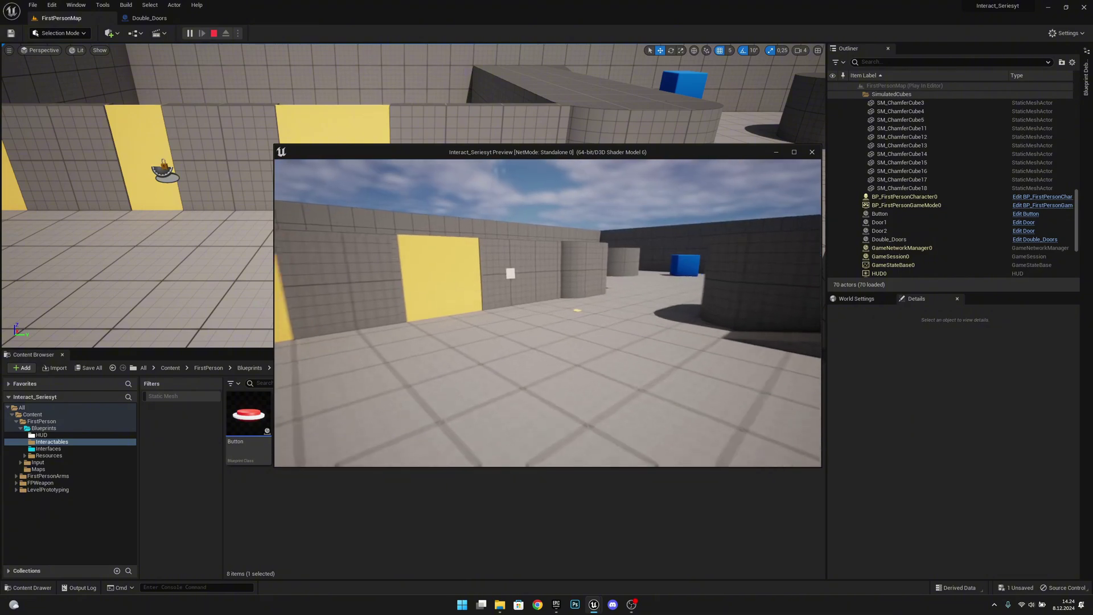
key("w")
key("e")
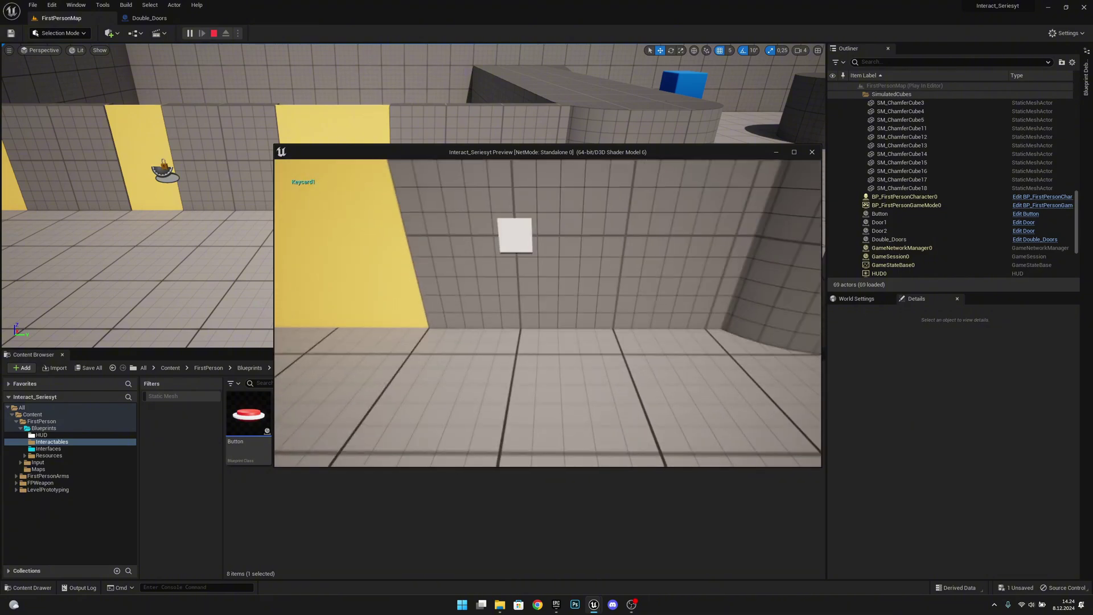
key("w")
key("e")
key("a")
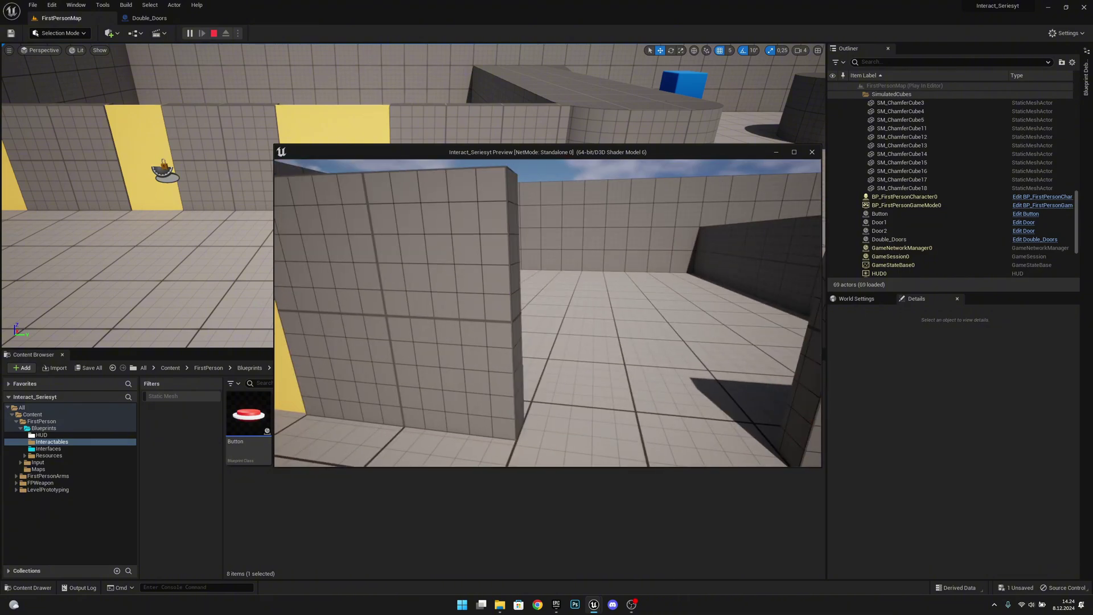
key("s")
key("w")
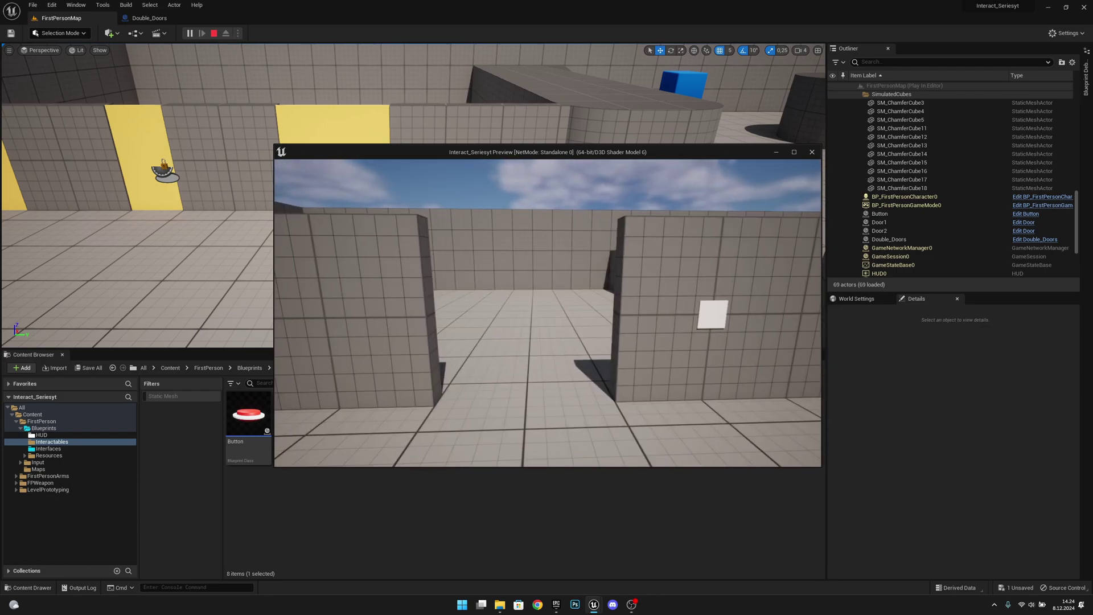
key("Escape")
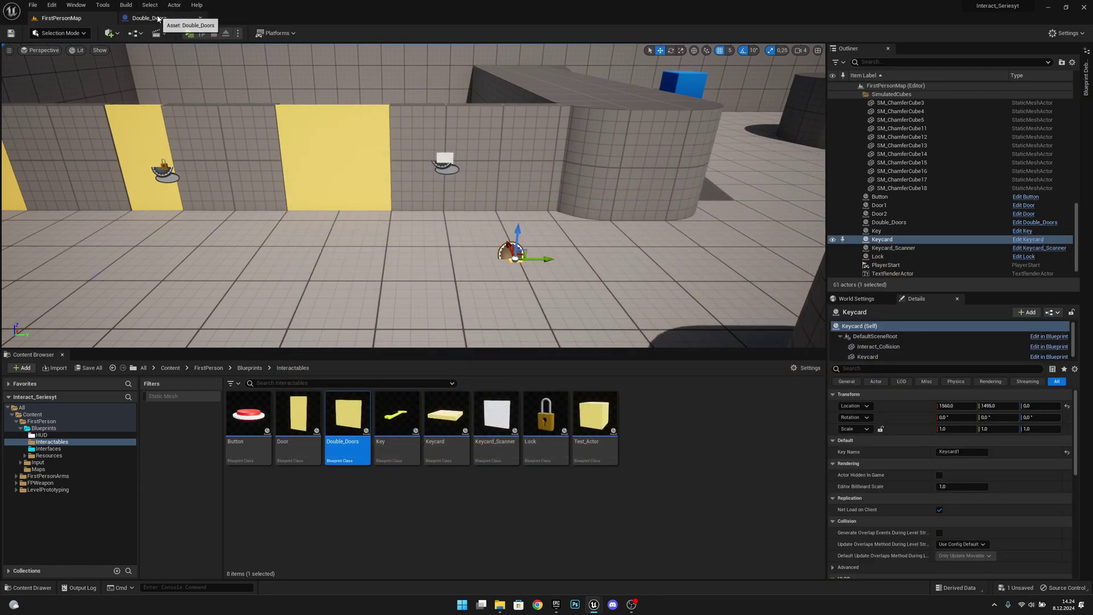
- In Double_Doors, set Door Left's Lerp B X to -140, adjust Door Right's B X to match, and return to FirstPersonMap
left_click(149, 17)
left_click(417, 235)
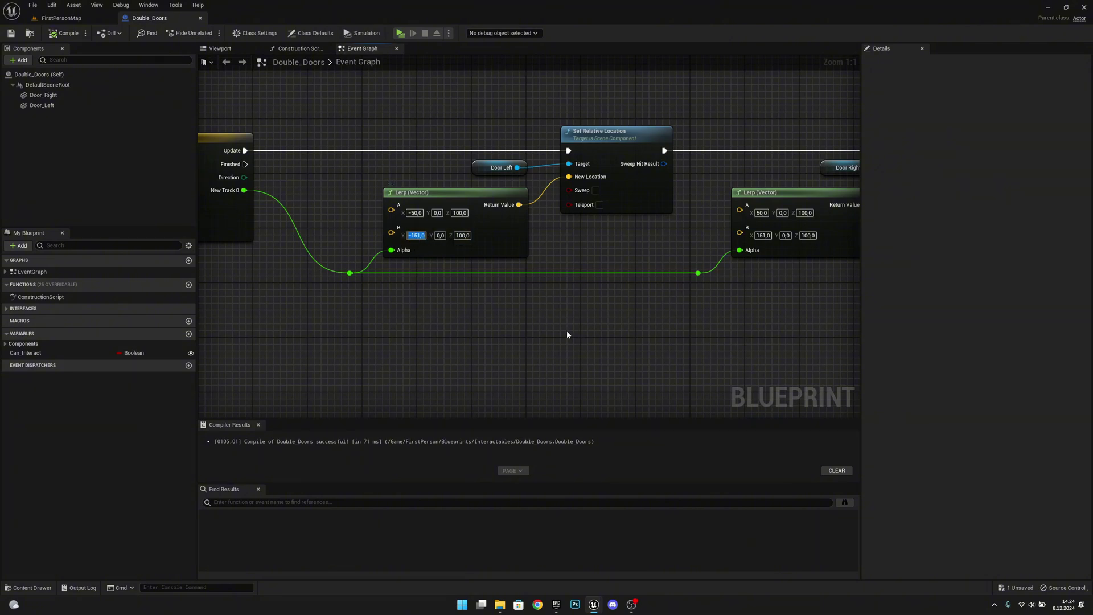
type("-")
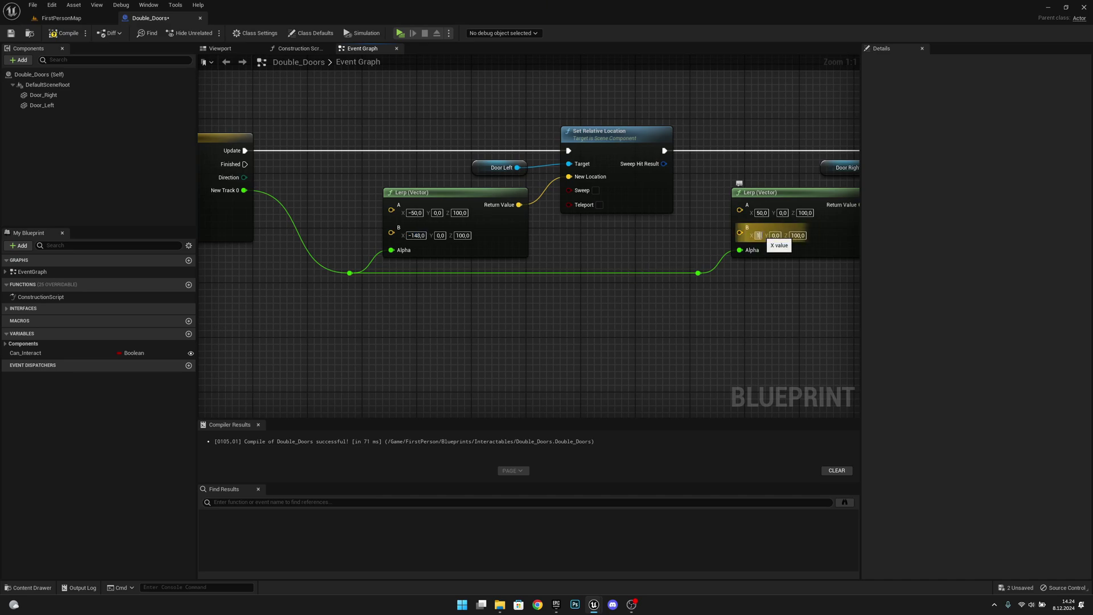
left_click(60, 18)
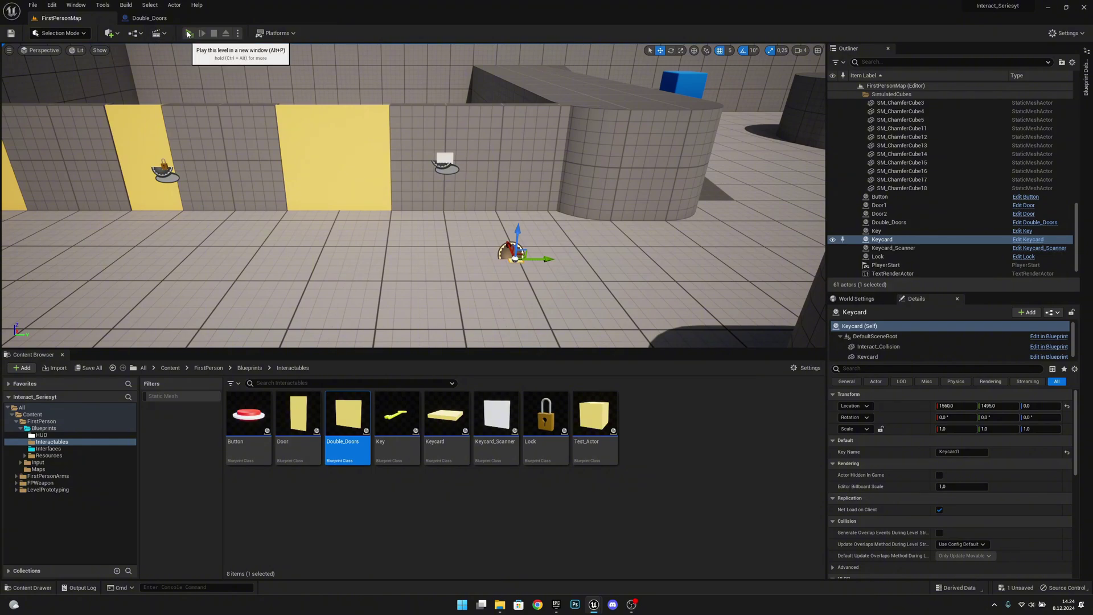
- Play-test the level by collecting the Keycard1 pickup and using the keycard scanner to open the double doors
left_click(189, 33)
key("w")
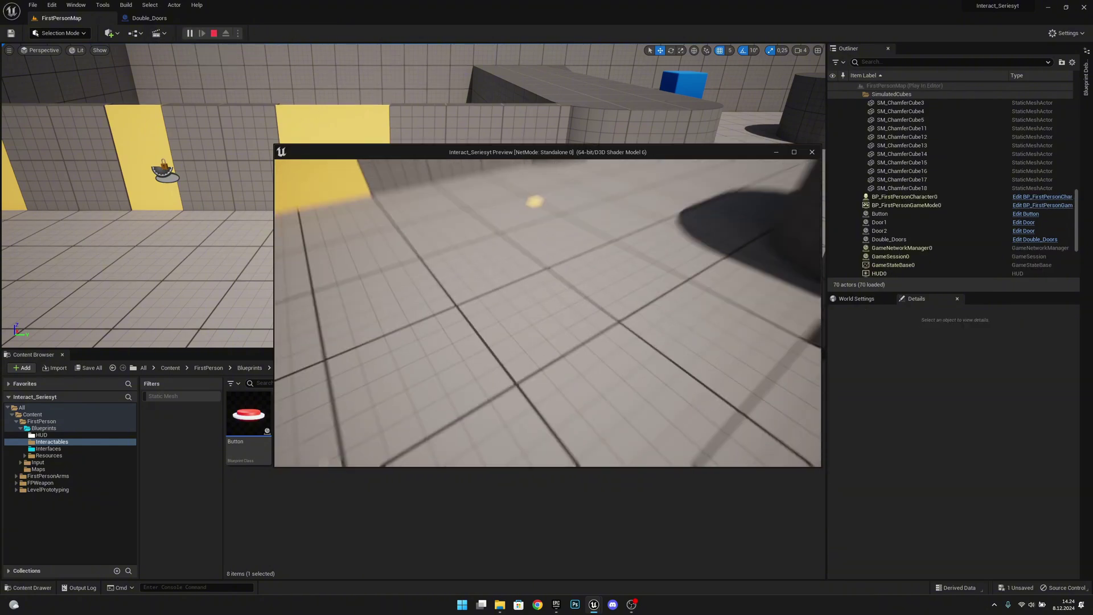
key("e")
key("w")
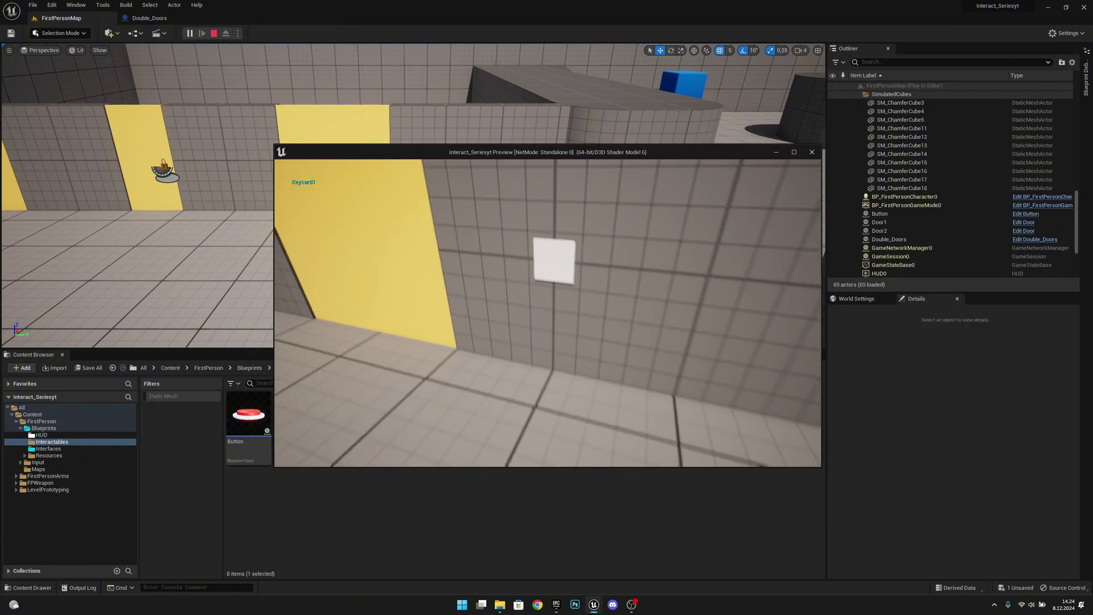
key("e")
- Examine the opened double doors' edges against the wall from beyond the doorway and from the front, backing away for a full view
key("s")
key("w")
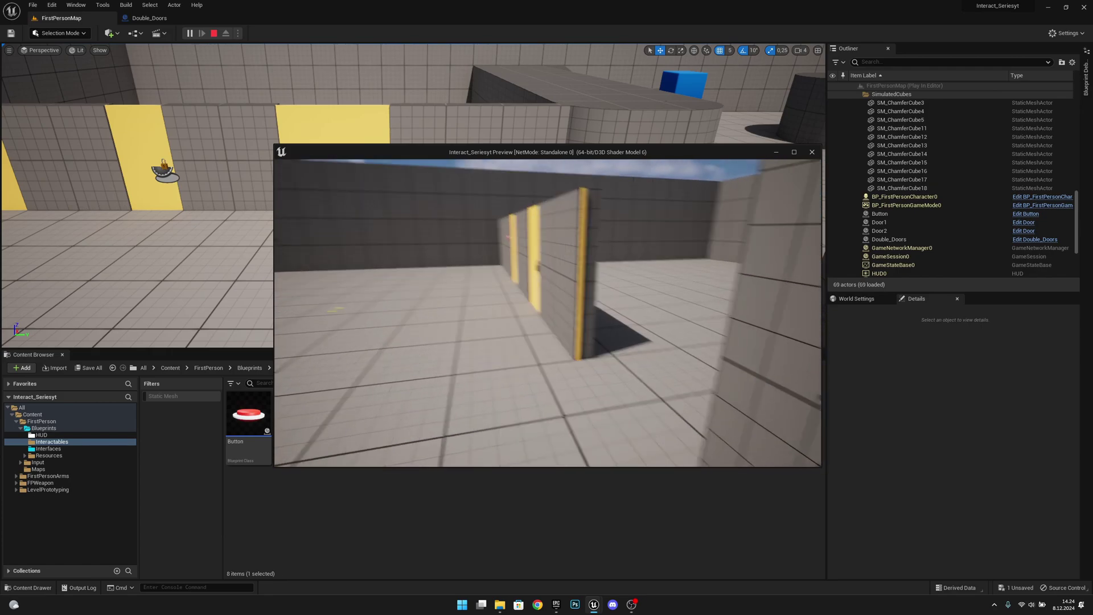
key("s")
key("a")
key("s")
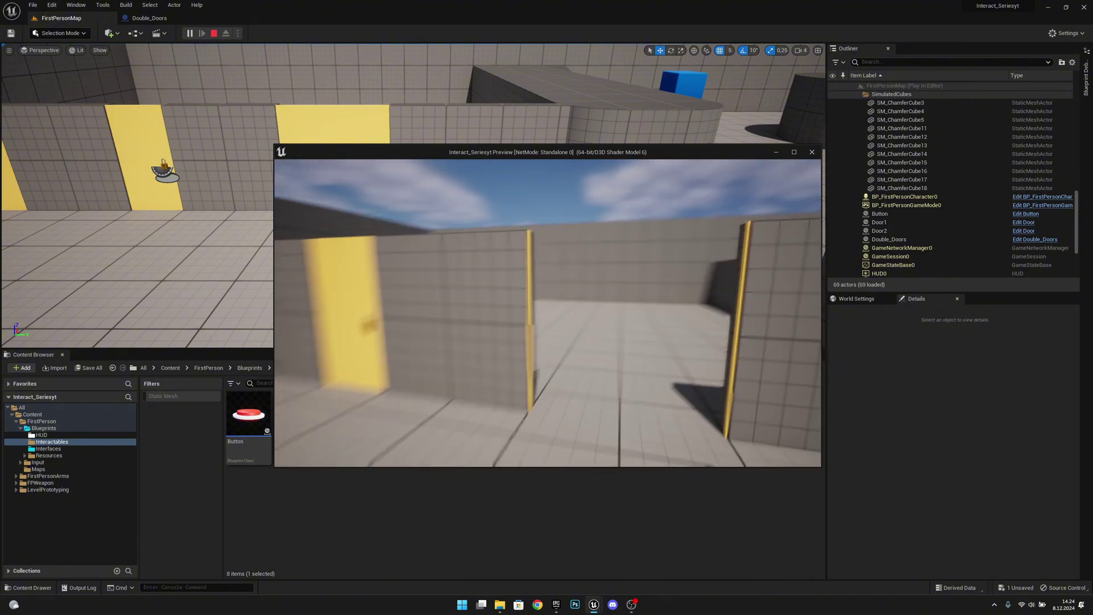
key("s")
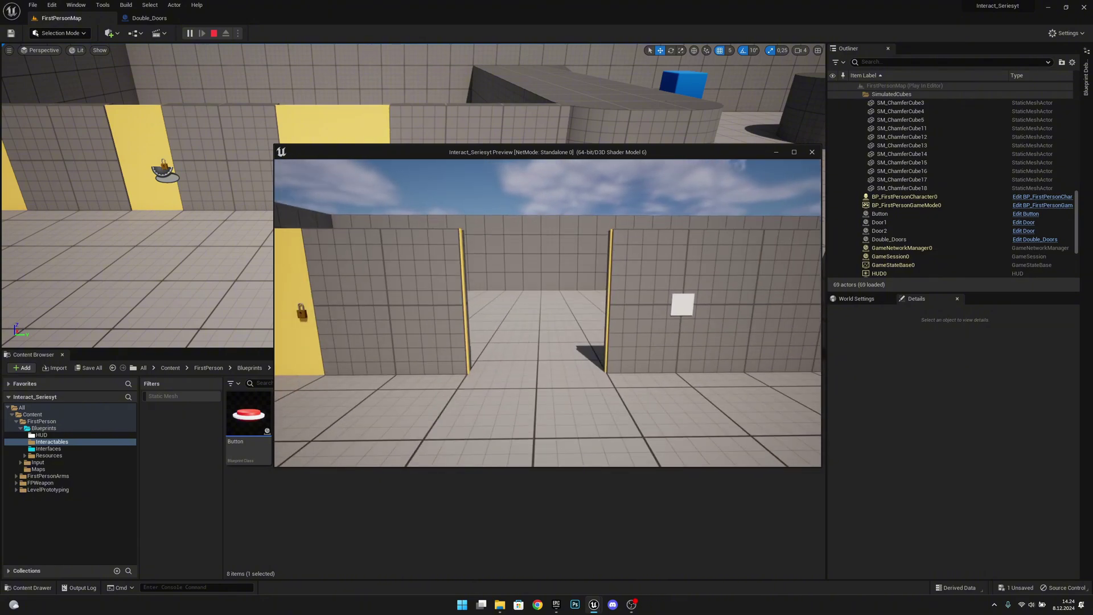
key("w")
key("s")
key("s")
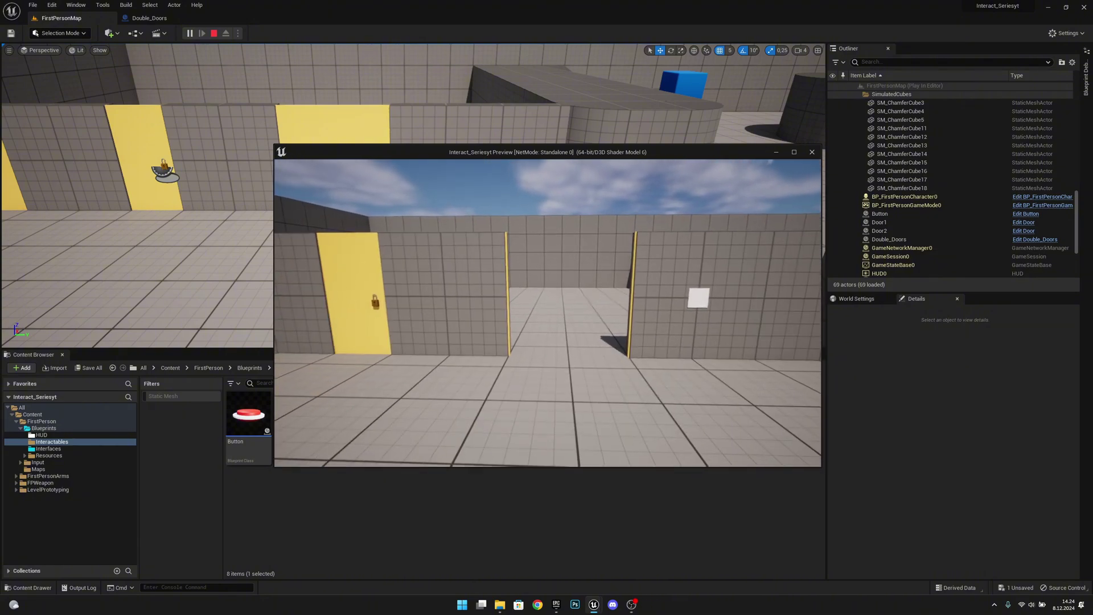